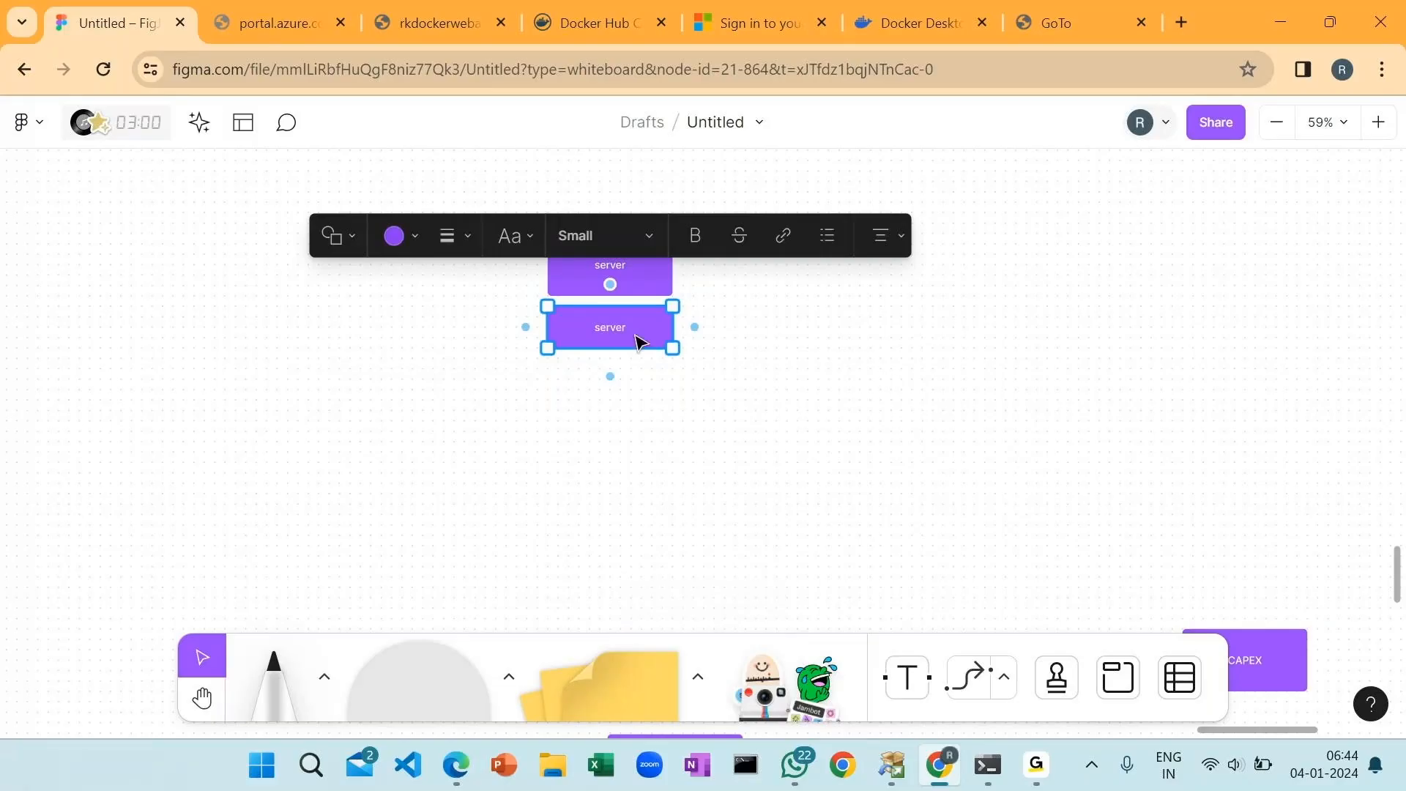
- Duplicate the lower server box, place the copy well to its right and label it "10 user"
key("ctrl+d")
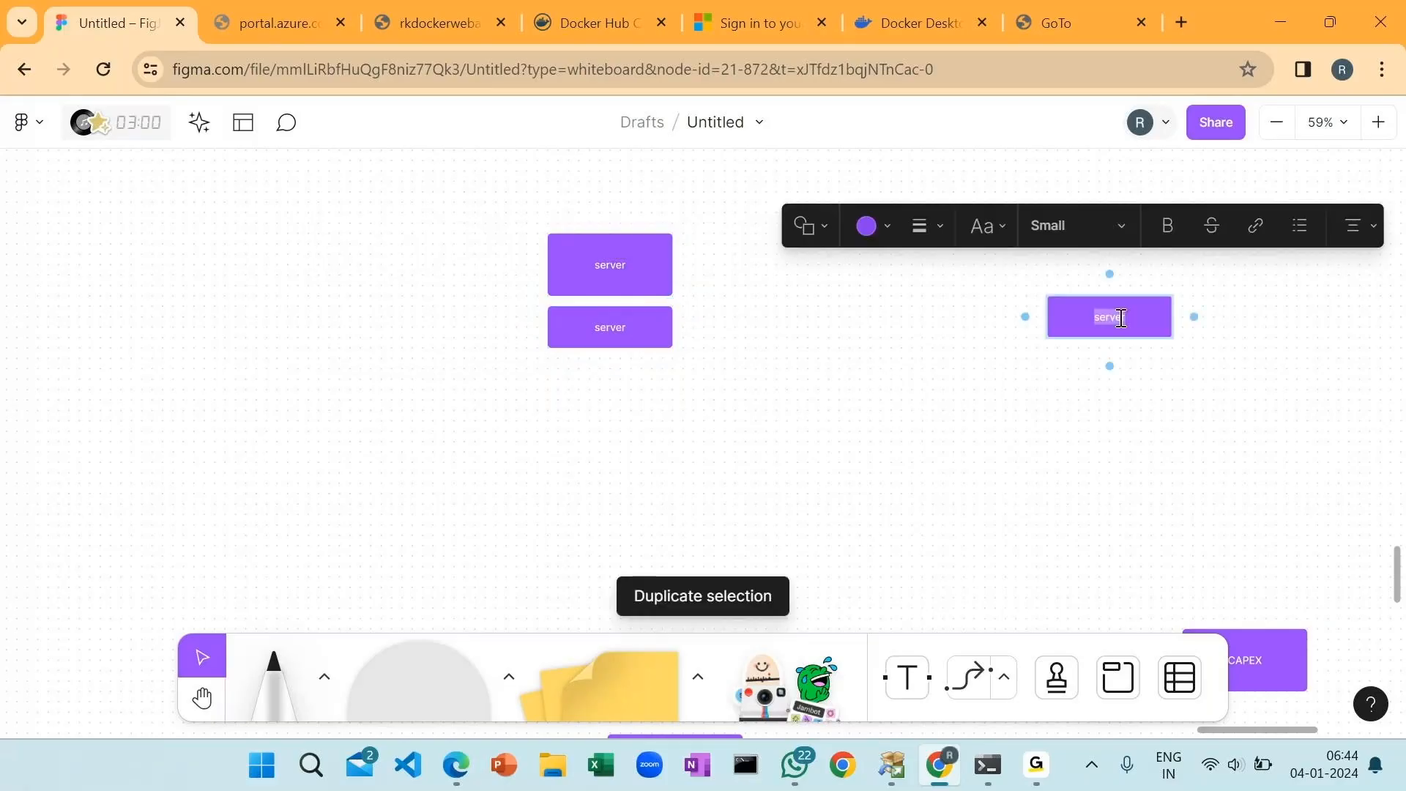
type("10 us")
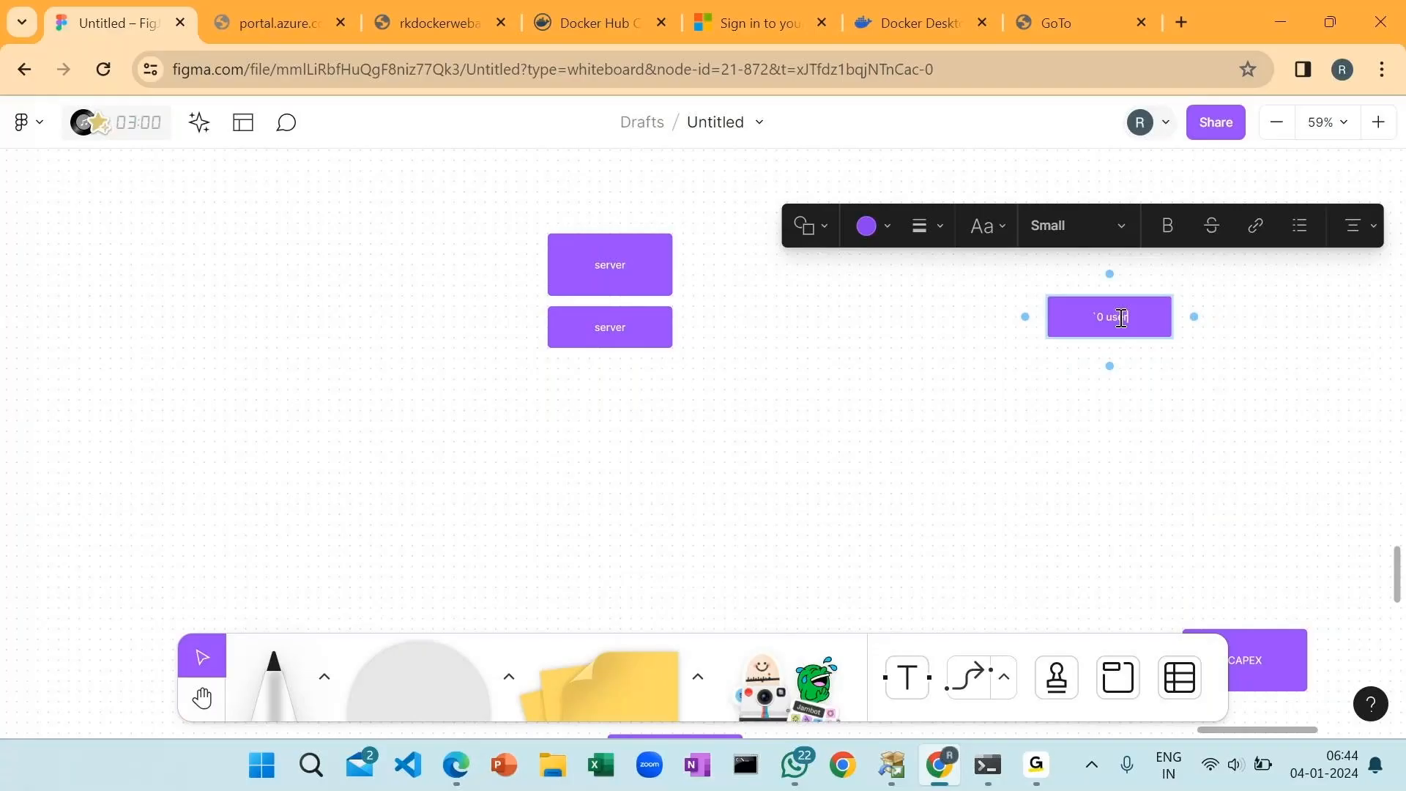
key("BackSpace")
key("BackSpace")
key("BackSpace")
key("BackSpace")
key("BackSpace")
key("BackSpace")
key("BackSpace")
type("10 user")
left_click(1096, 369)
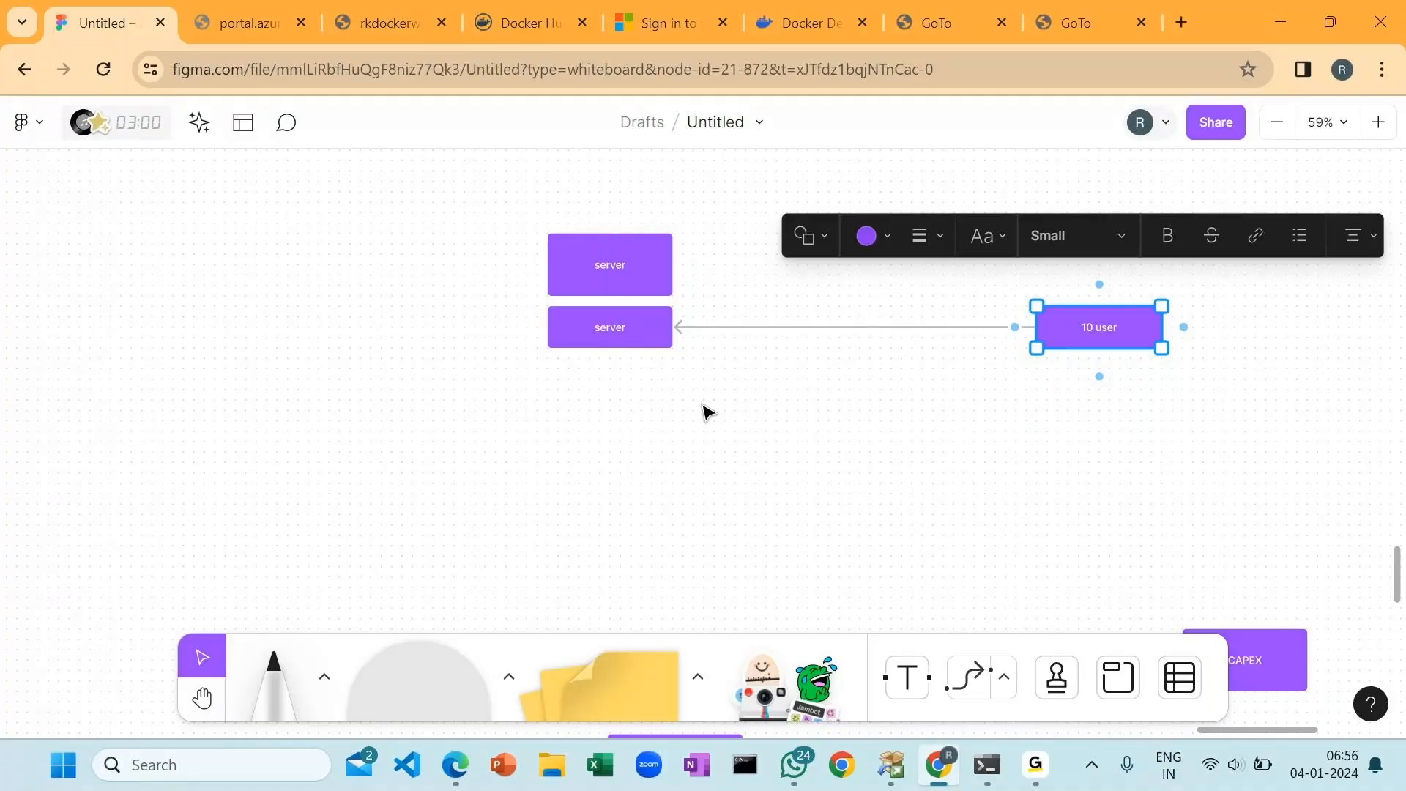
- Switch to the expired Azure portal session and reload it from portal.azure.com
left_click(249, 23)
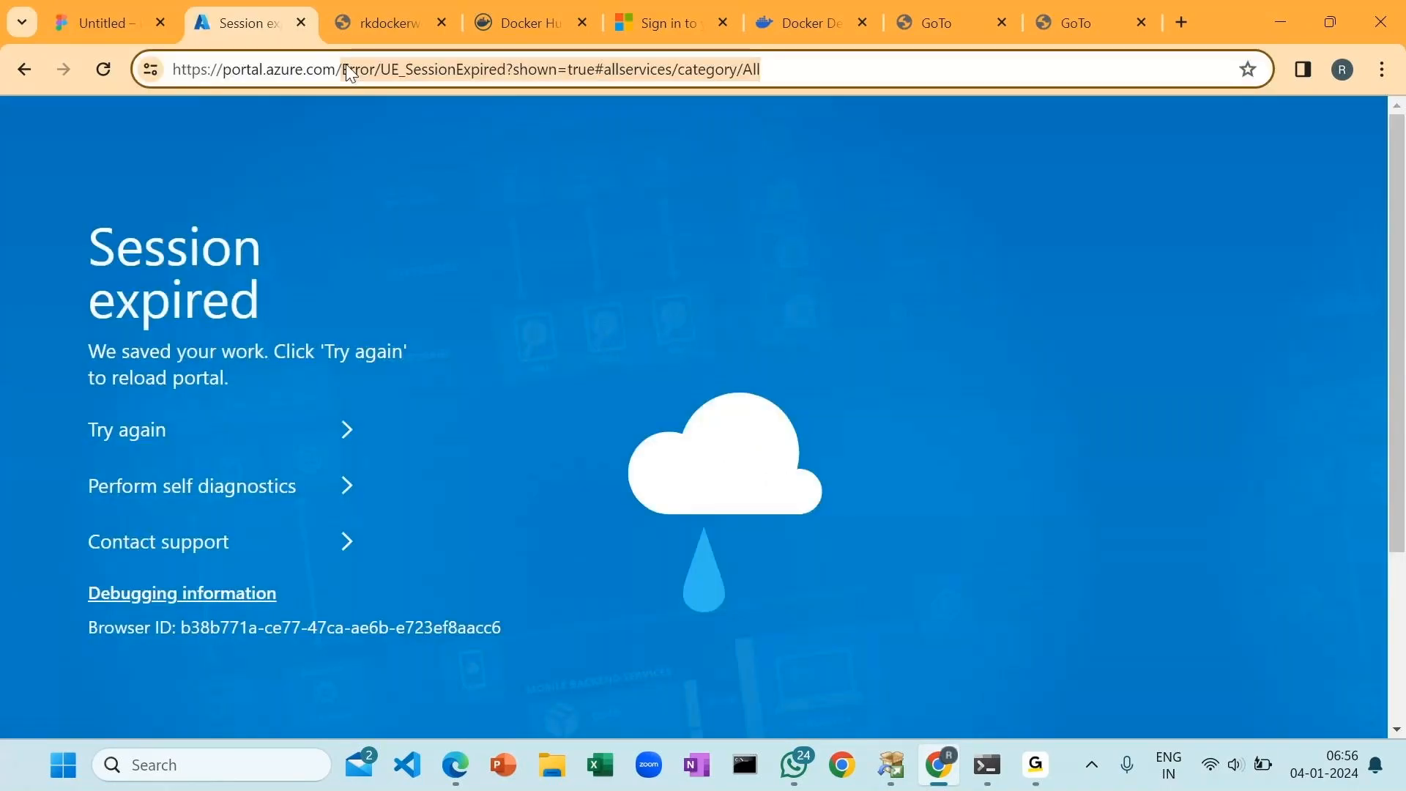
key("BackSpace")
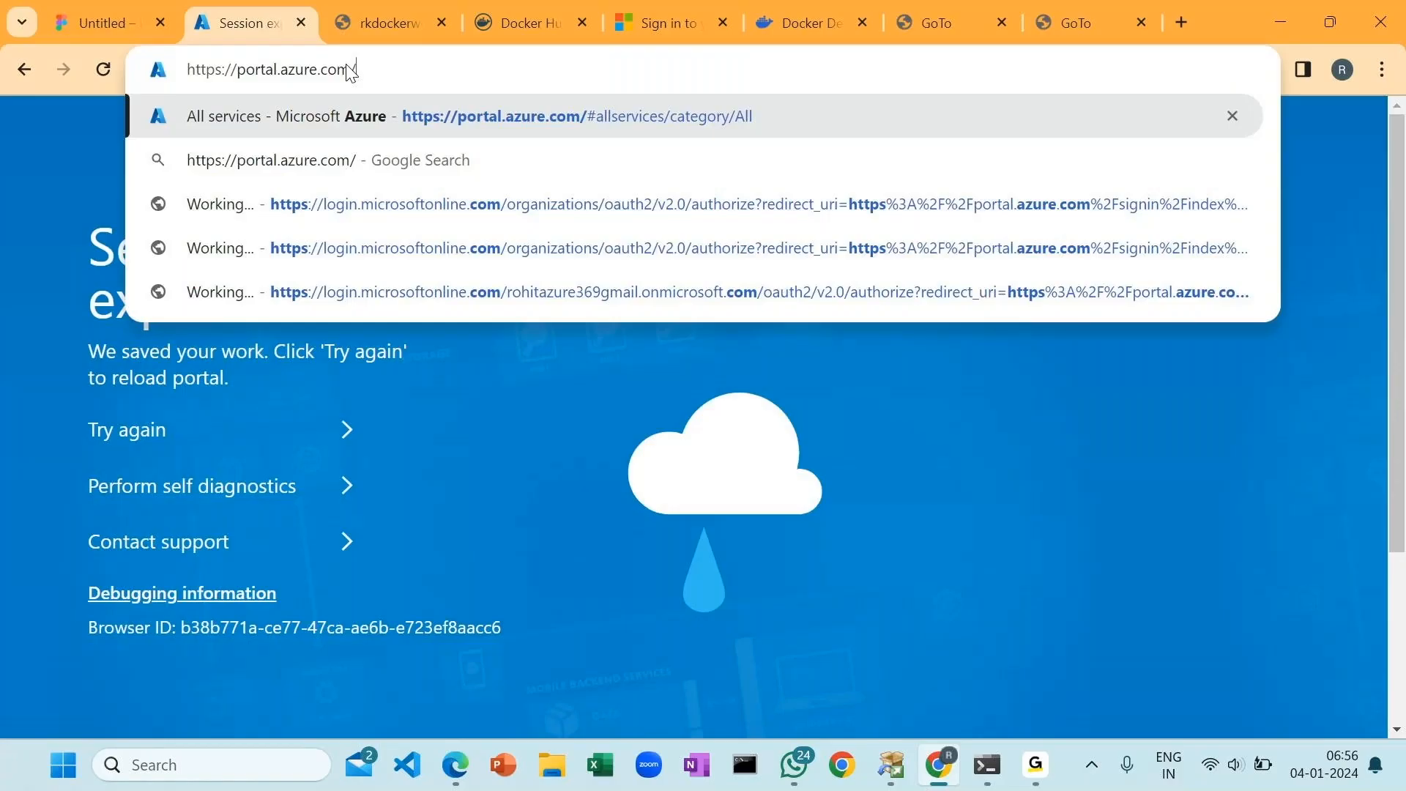
key("Return")
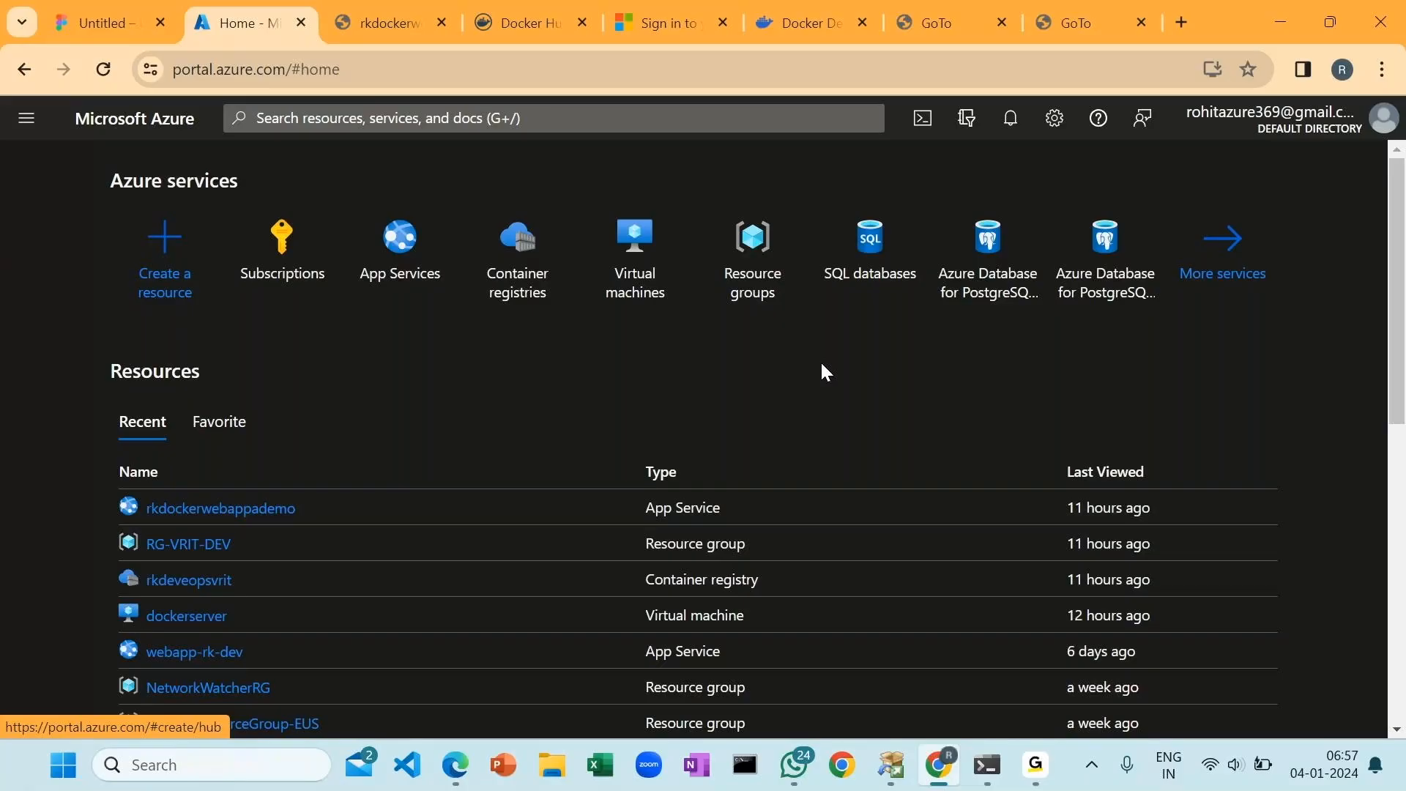
- Browse the full list of Azure services and open the Virtual machines service
left_click(1222, 273)
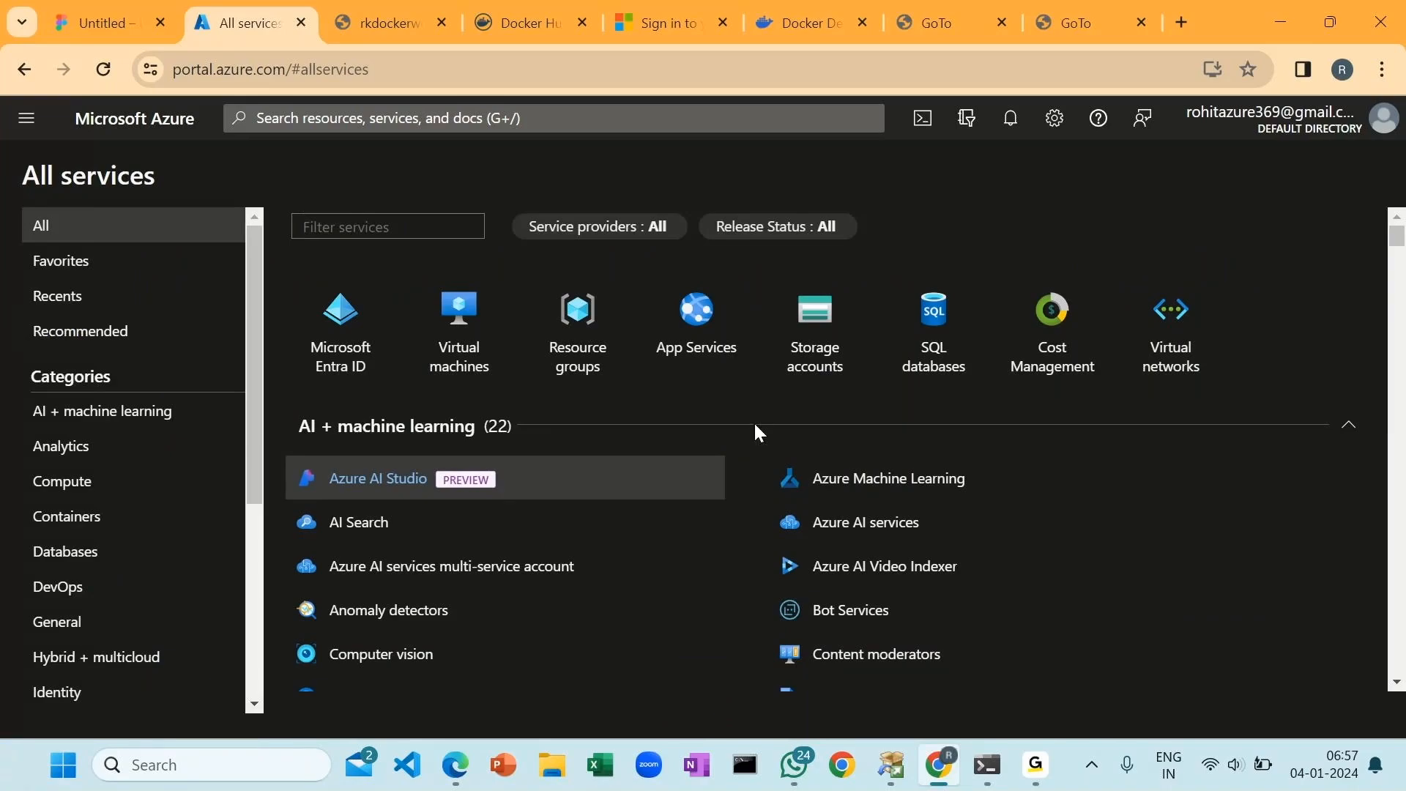
scroll(132, 505, "down", 2)
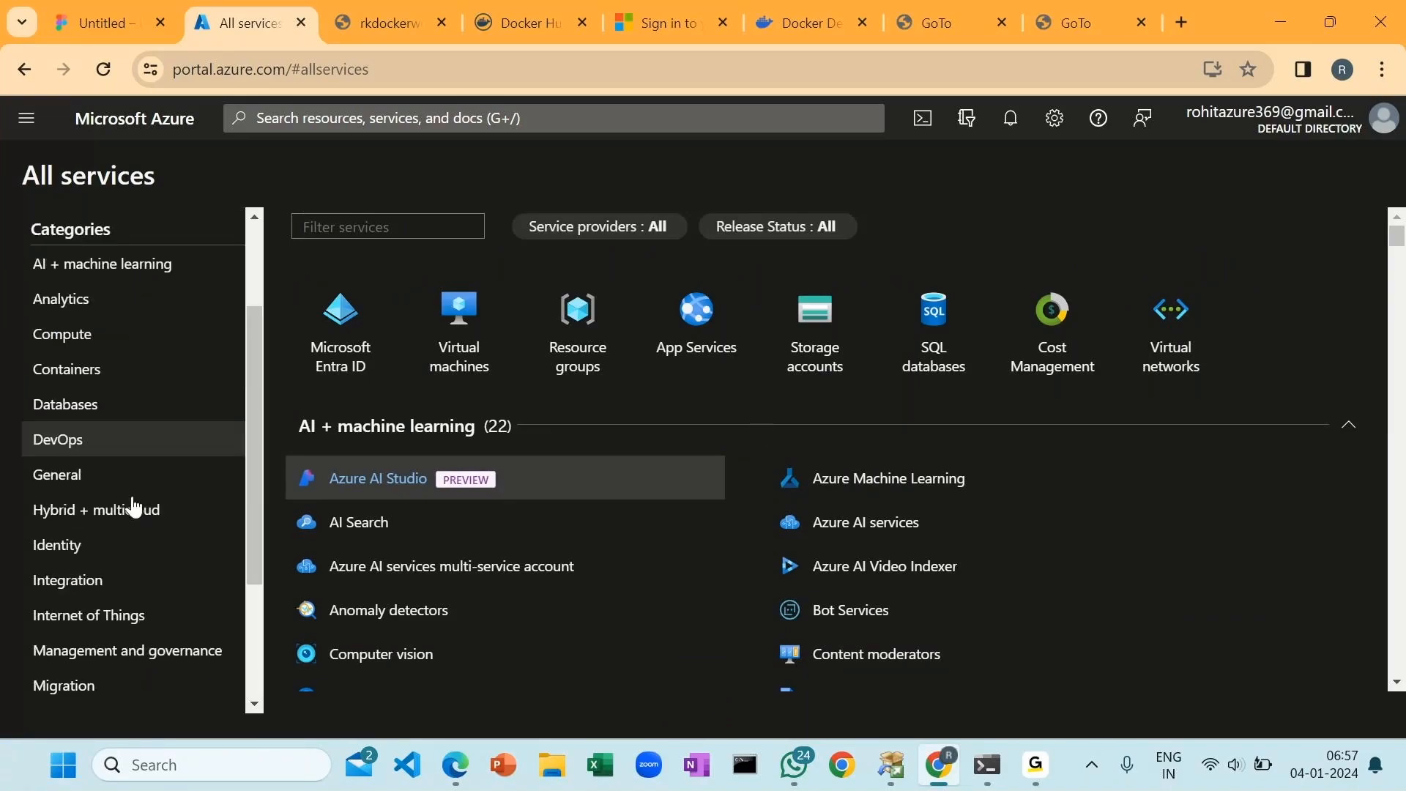
scroll(135, 506, "up", 2)
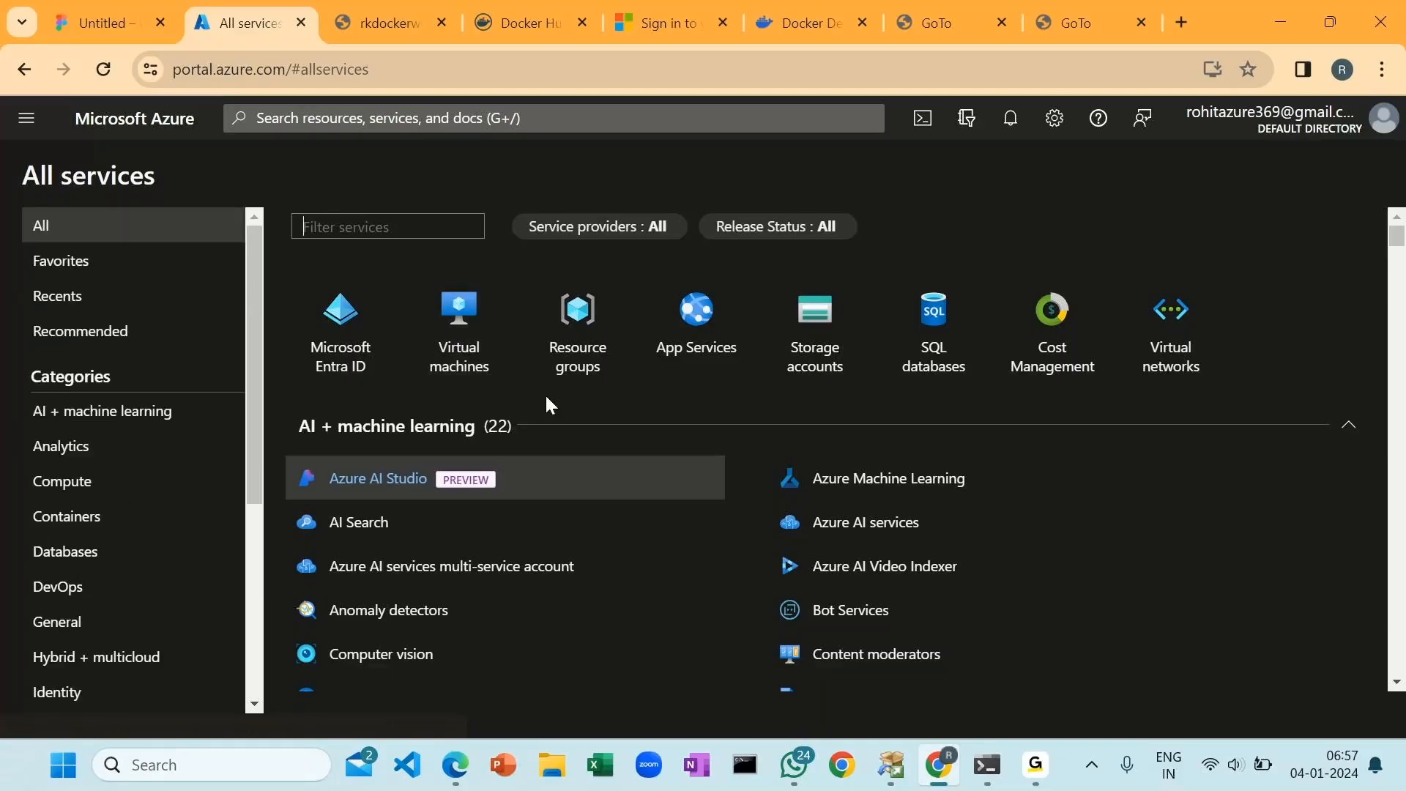
left_click(455, 321)
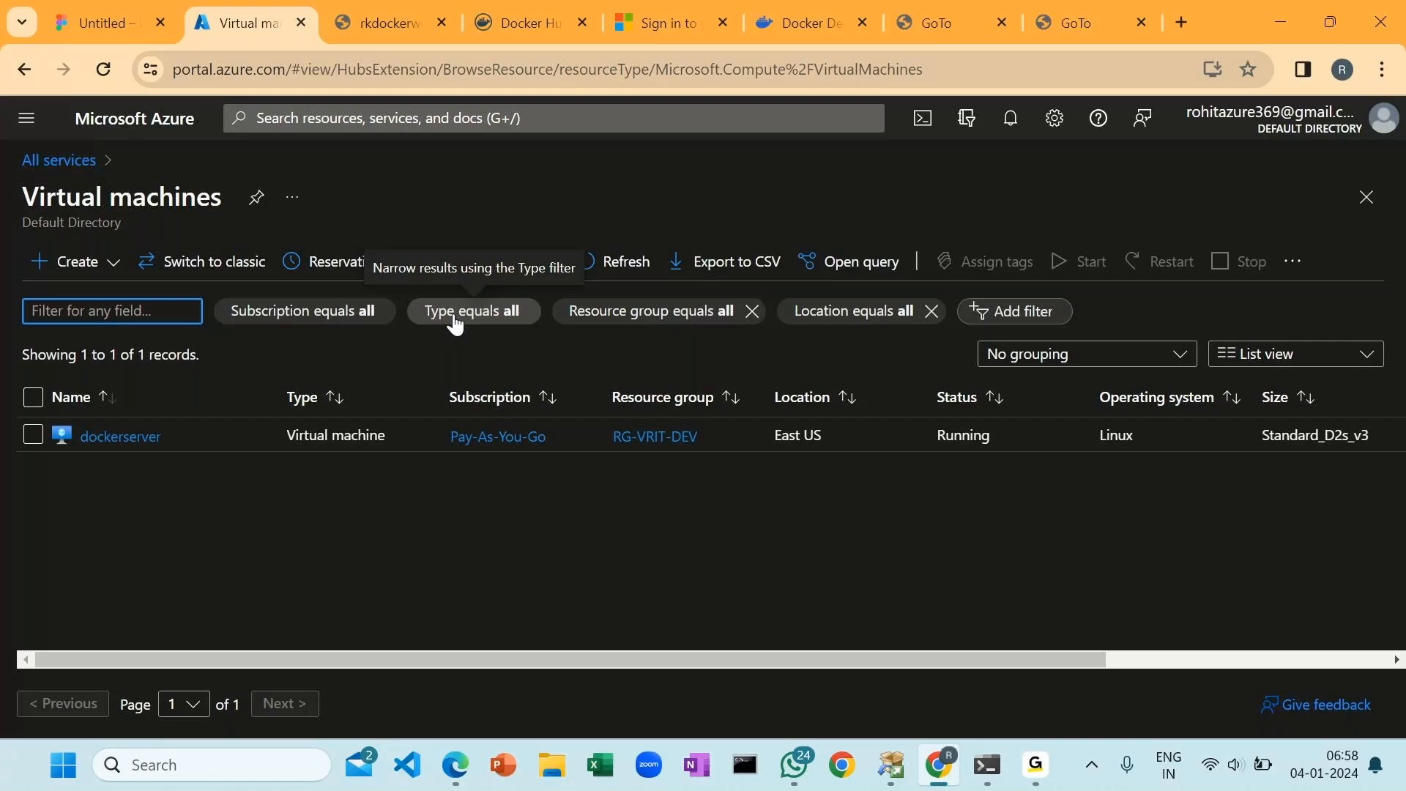
- Start creating a new Azure virtual machine and name it rkvritdemevm
left_click(77, 262)
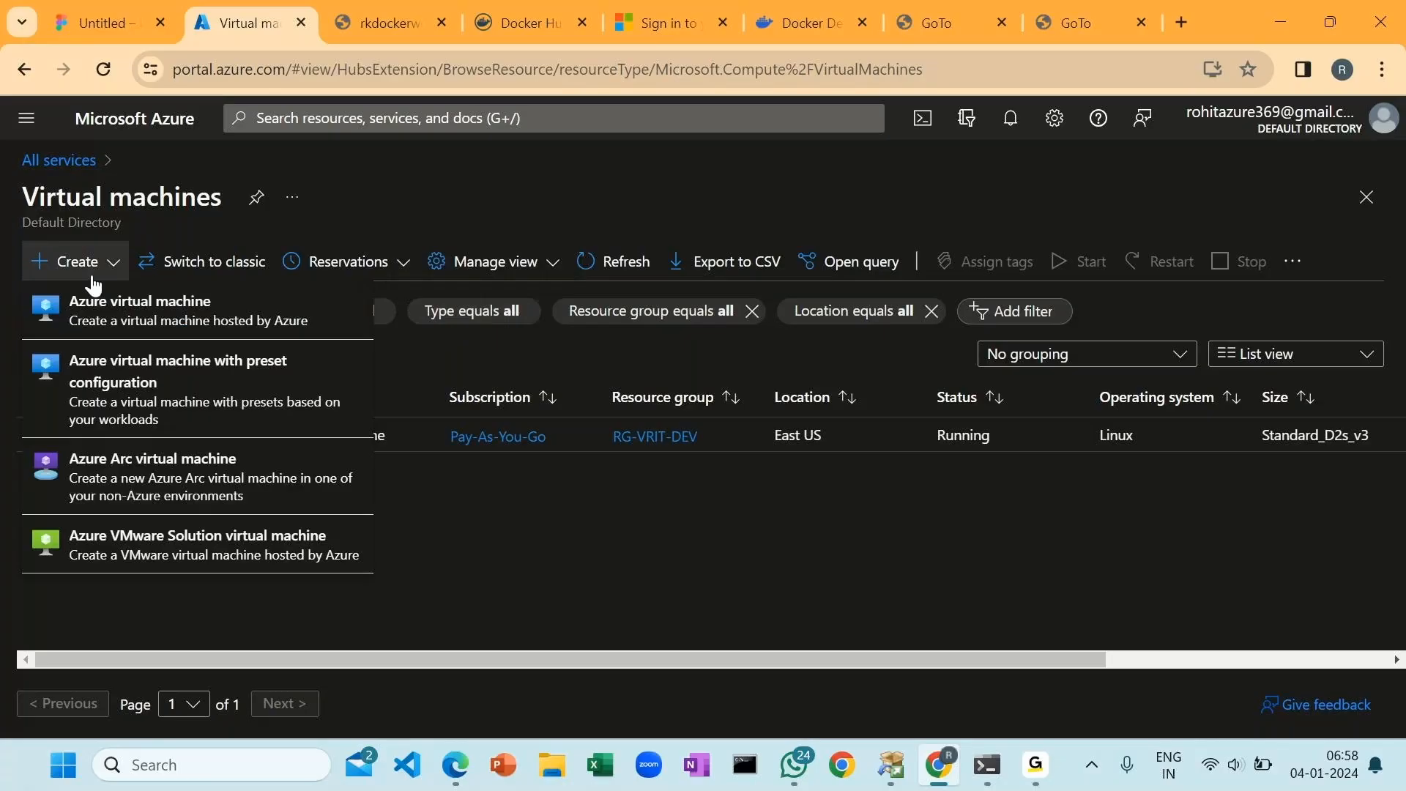
left_click(501, 369)
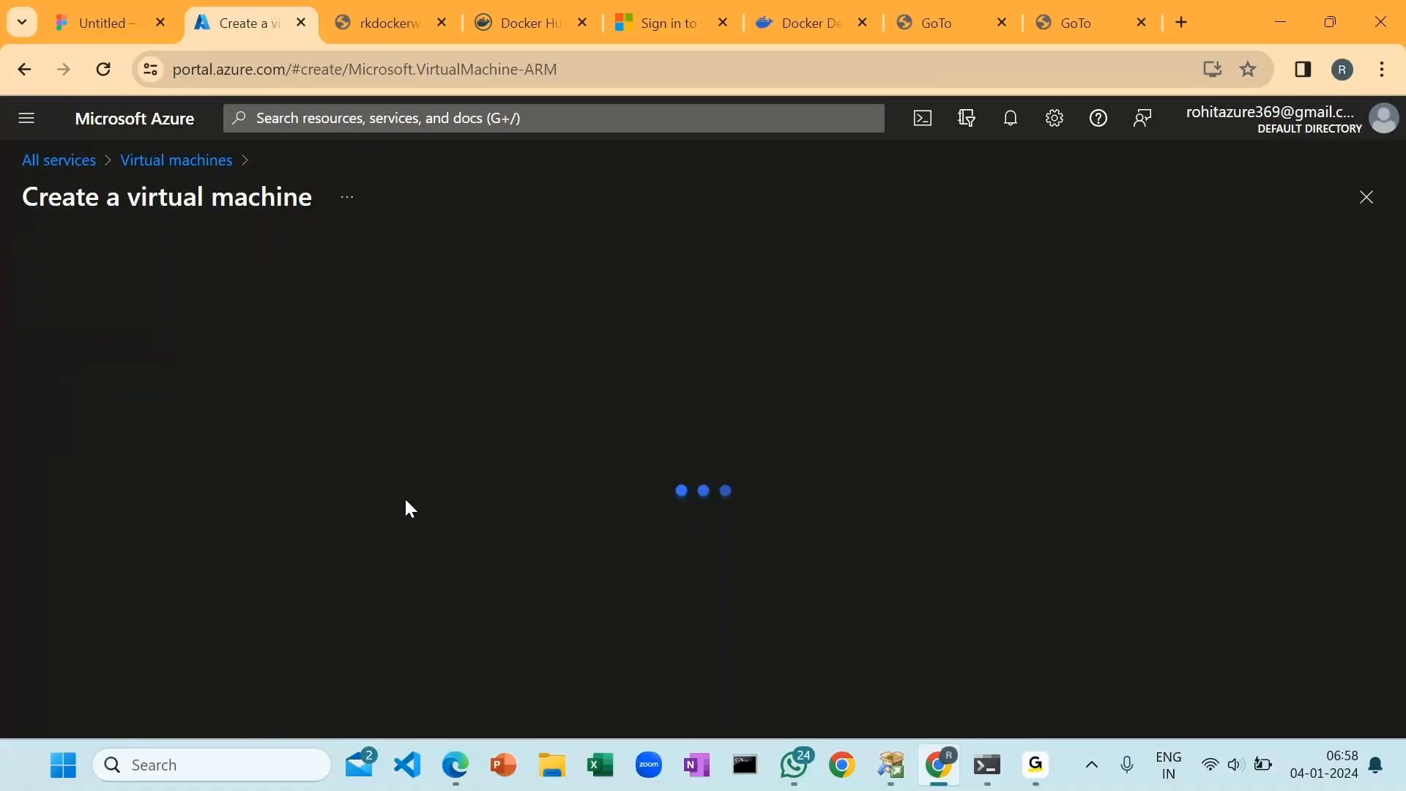
left_click(438, 396)
type("r")
key("BackSpace")
type("vrk")
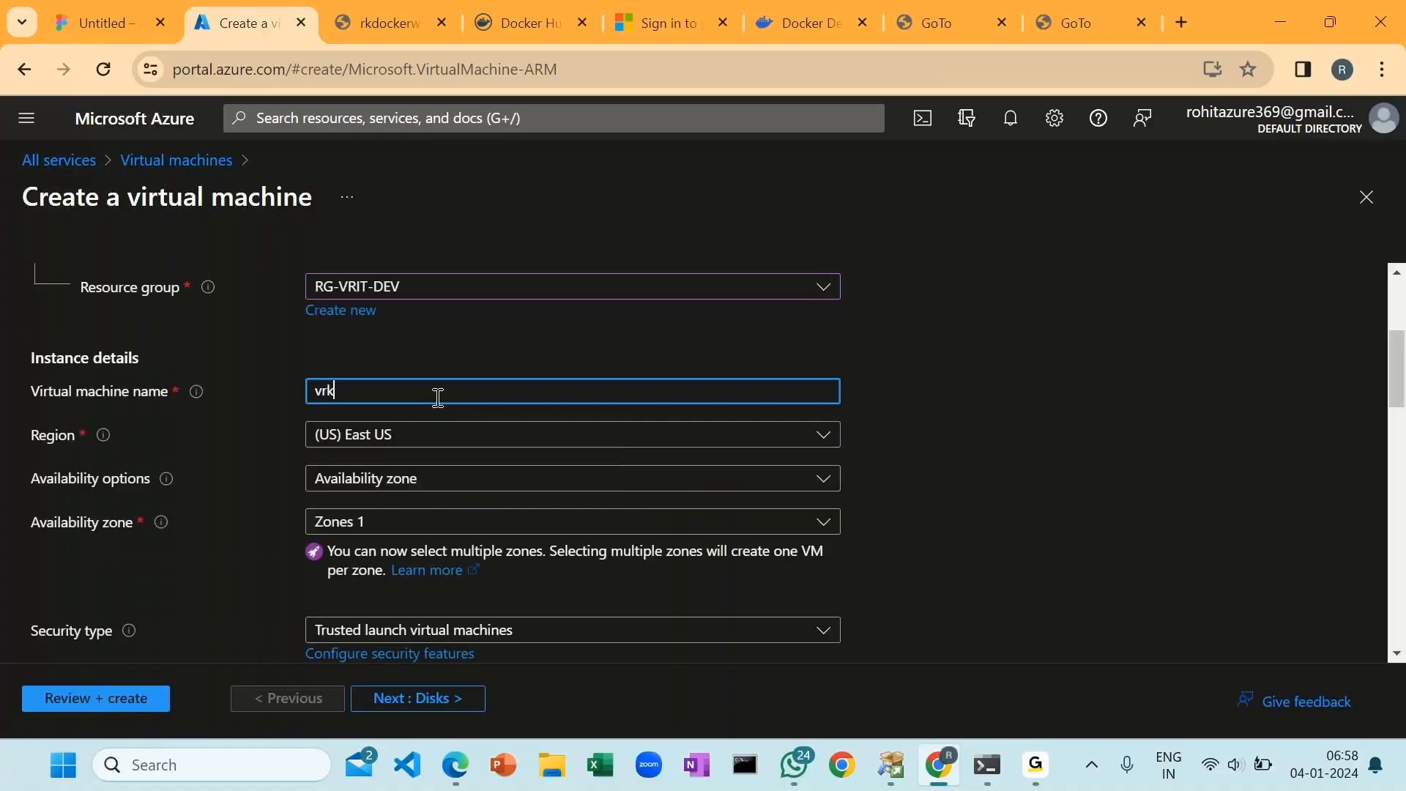
key("BackSpace")
key("BackSpace")
key("BackSpace")
type("rkv")
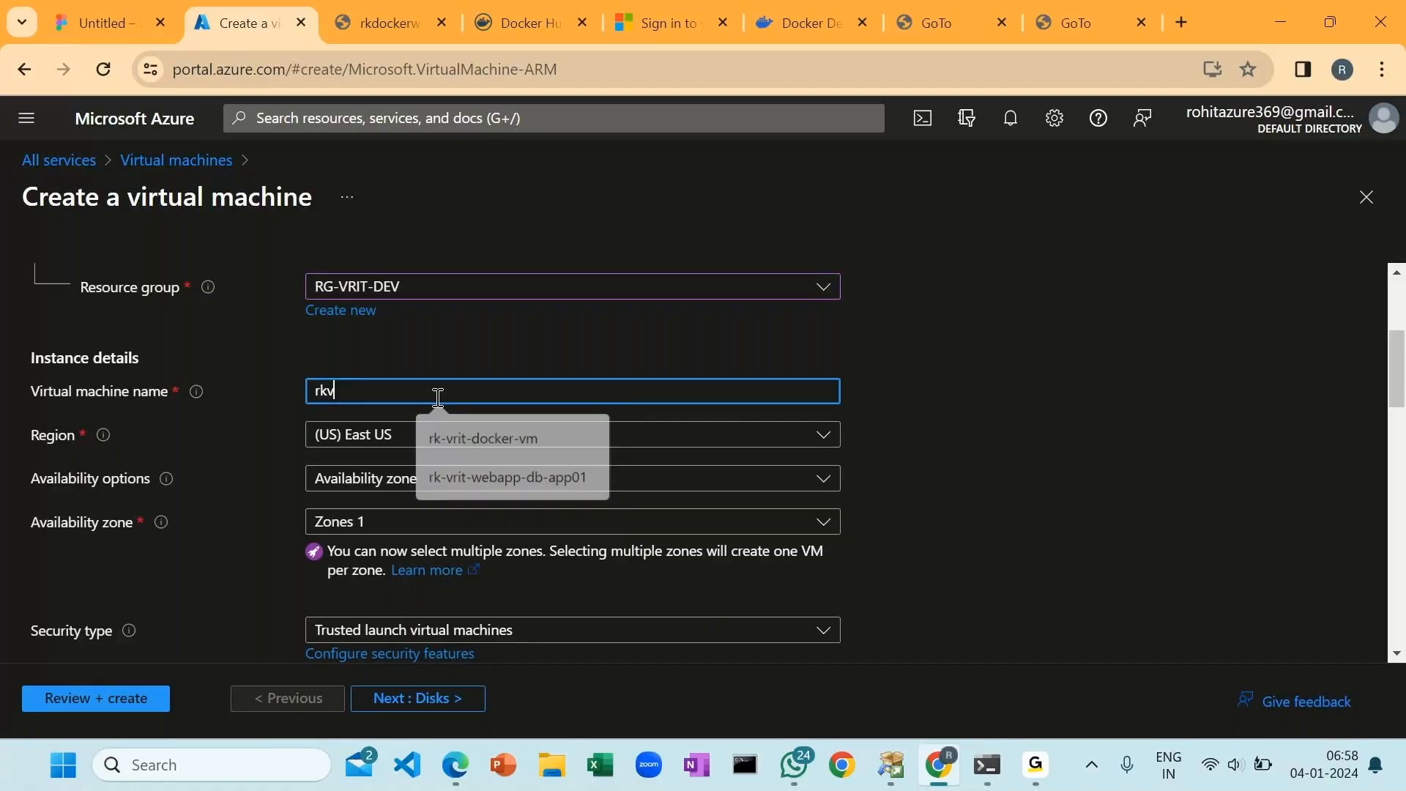
type("ritdemo")
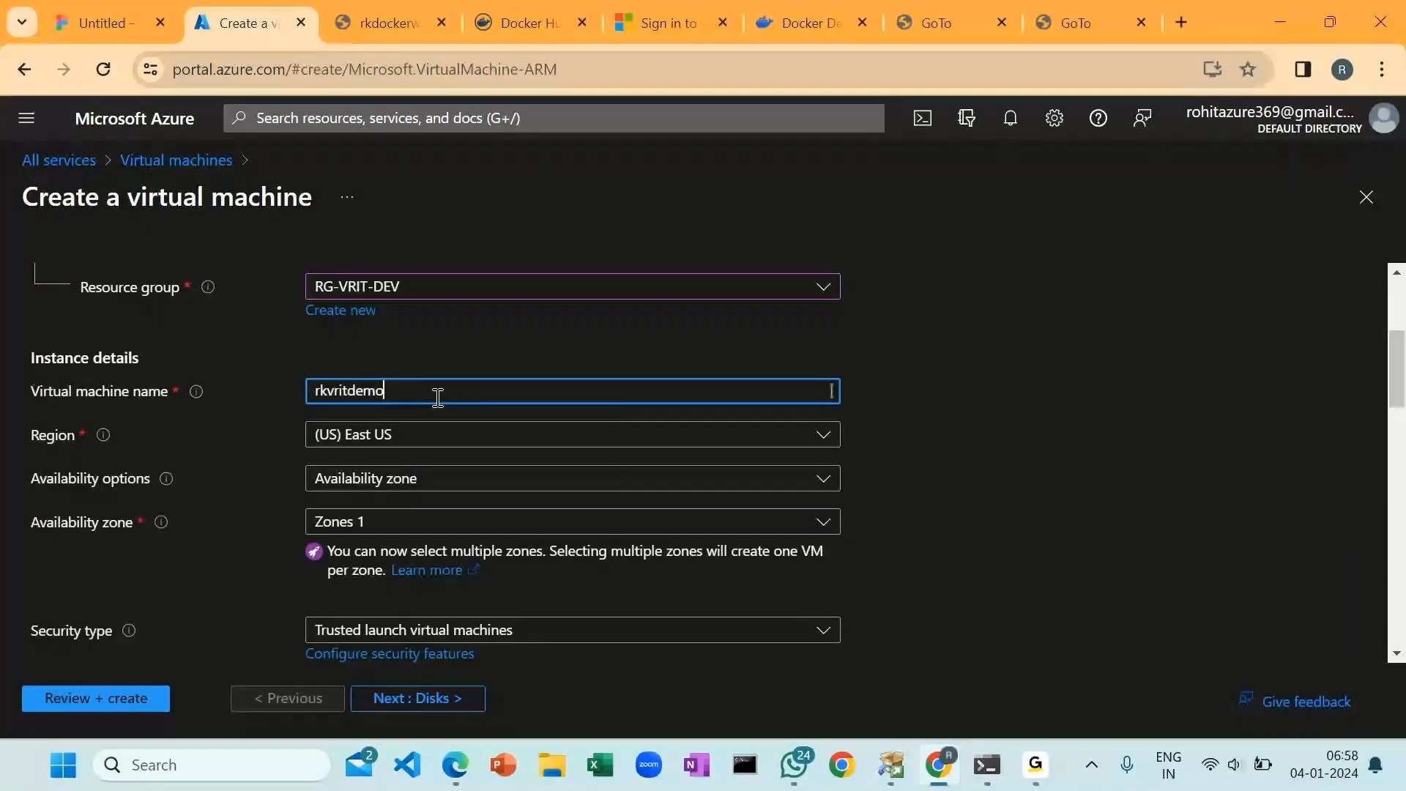
key("BackSpace")
type("evm")
scroll(353, 345, "down", 2)
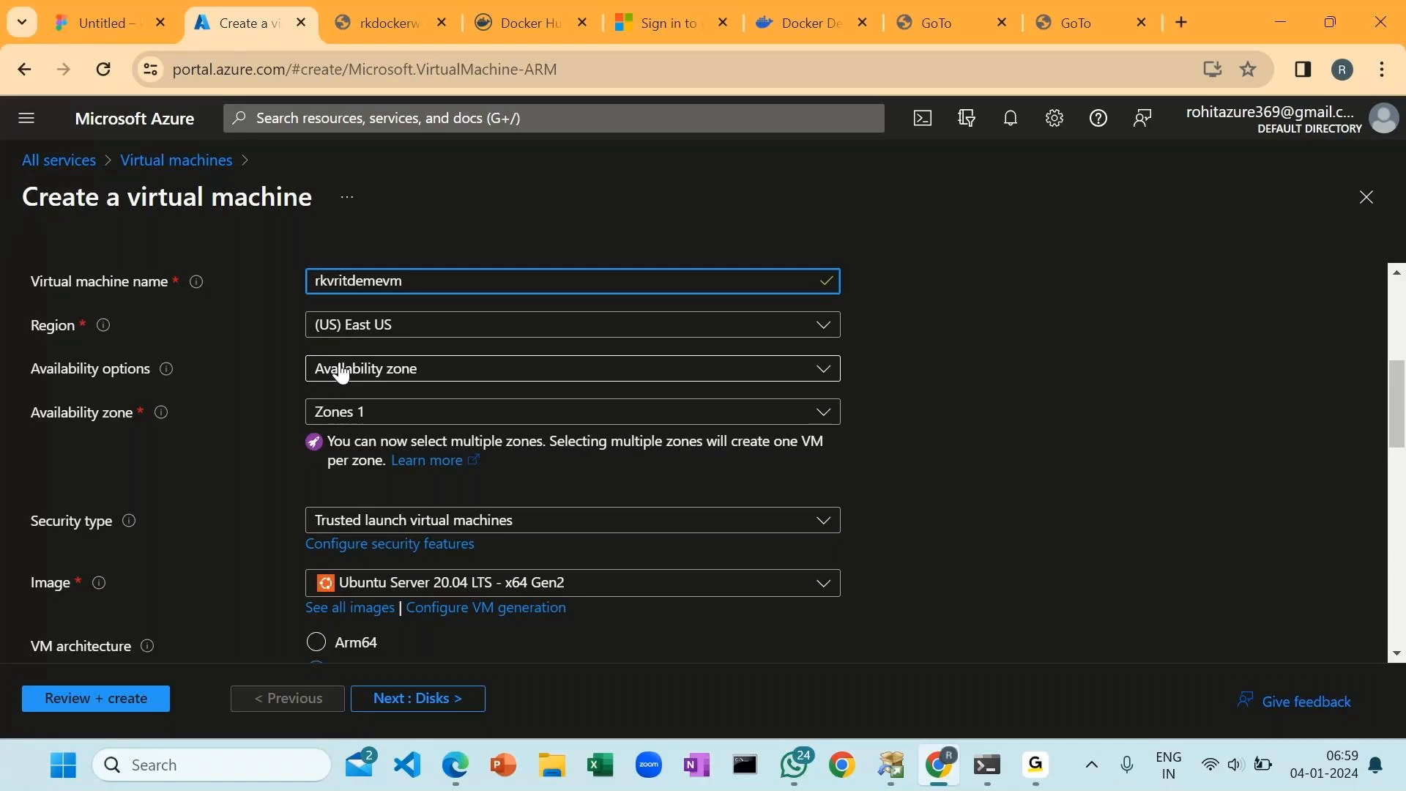
- Set the region to (Asia Pacific) Central India and the image to Windows 10 Pro, version 22H2 - x64 Gen2
left_click(354, 334)
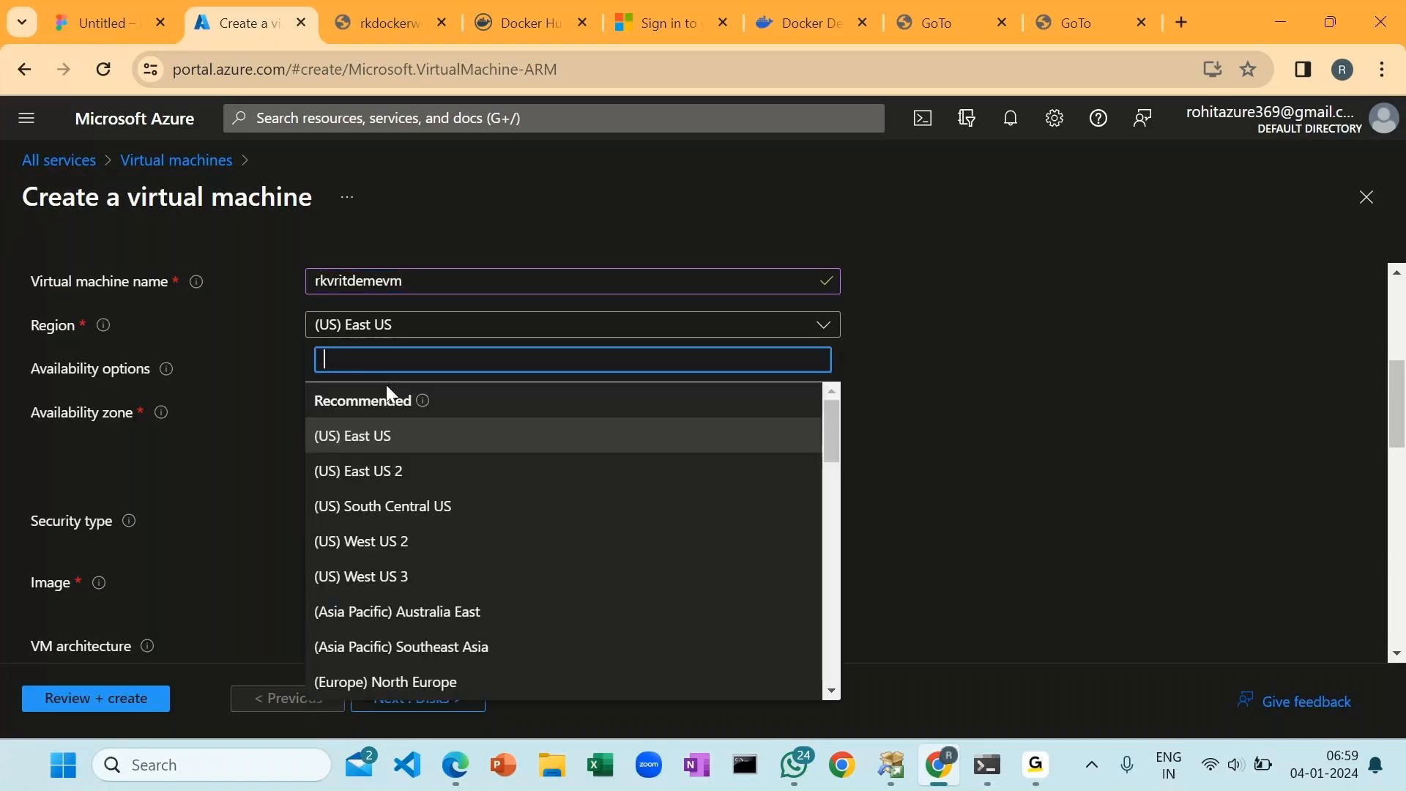
type("indi")
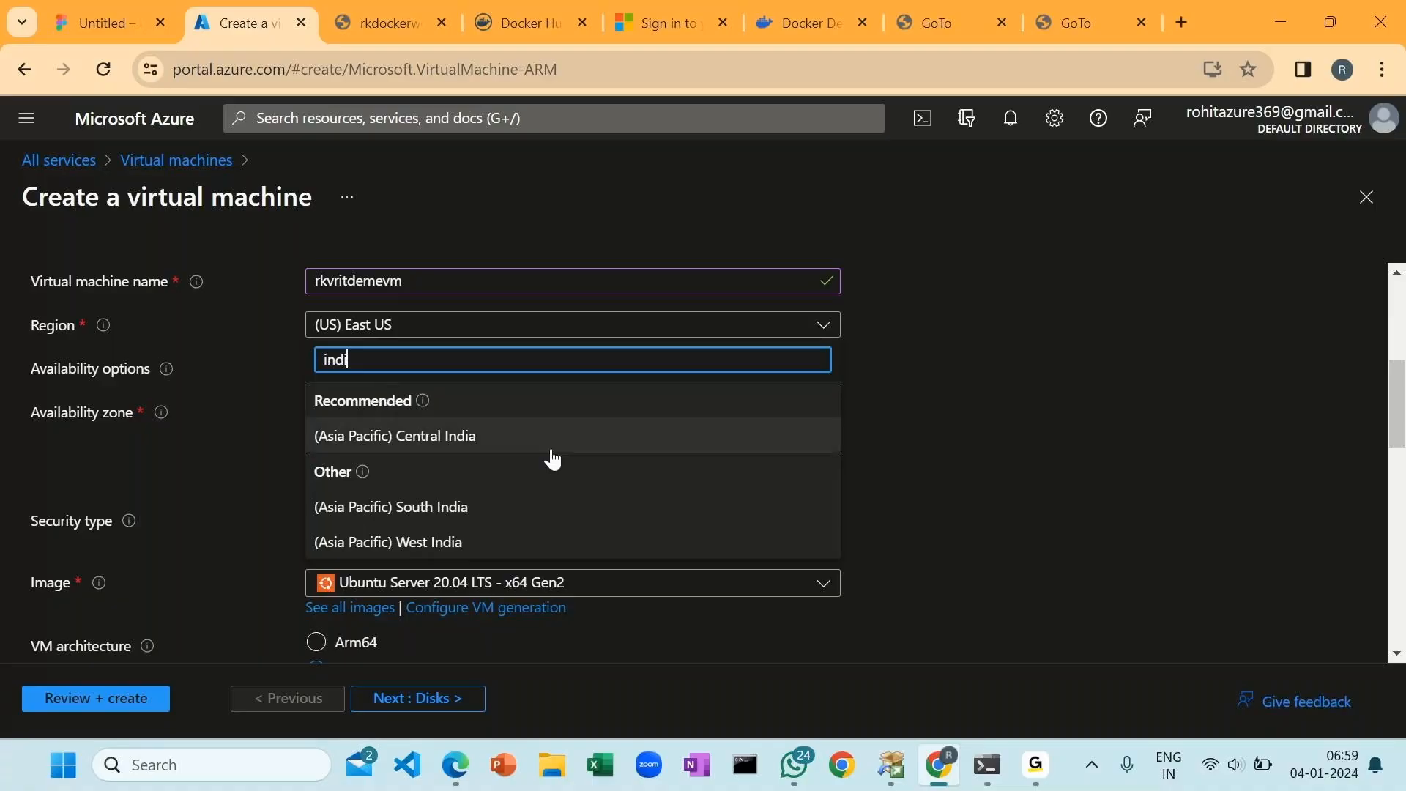
left_click(468, 443)
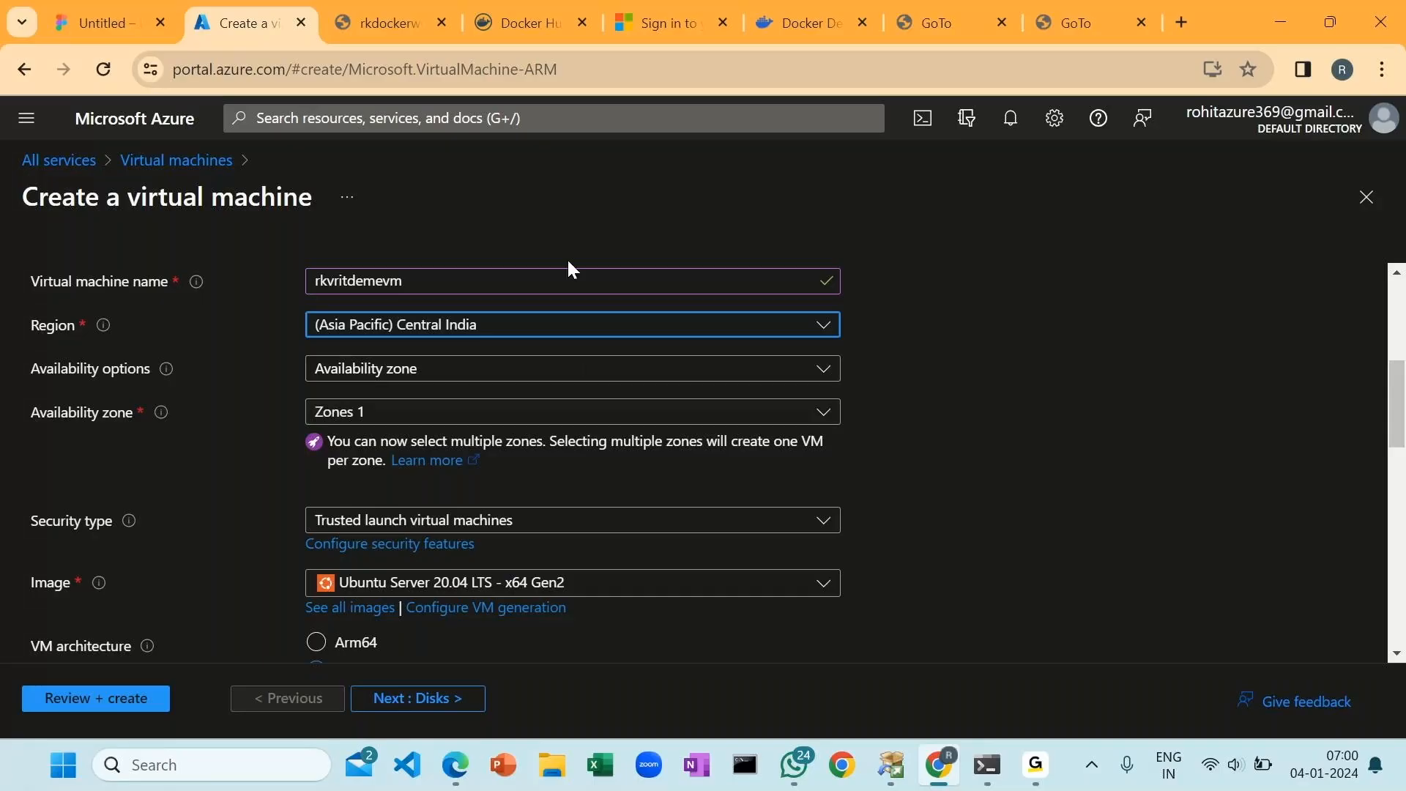
scroll(575, 465, "down", 2)
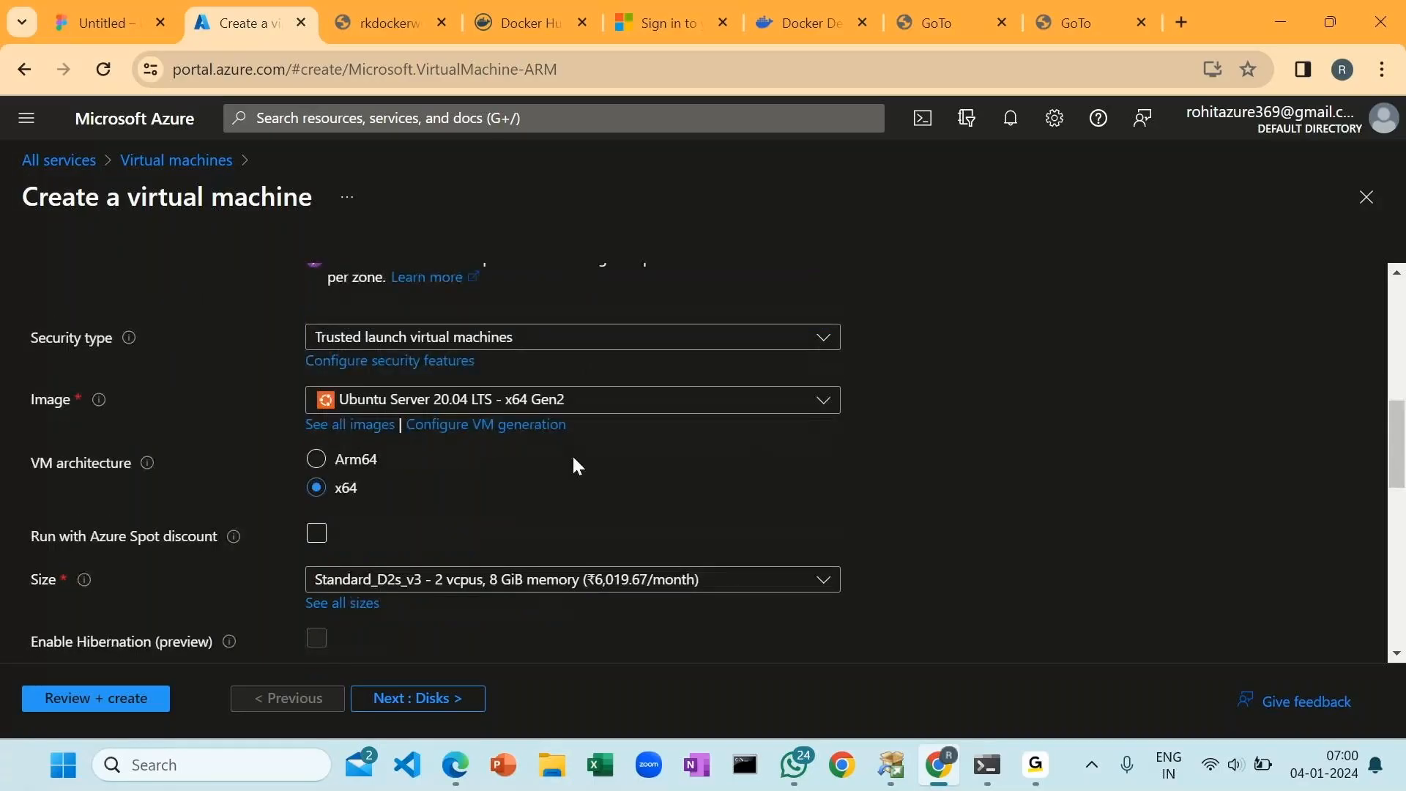
left_click(524, 400)
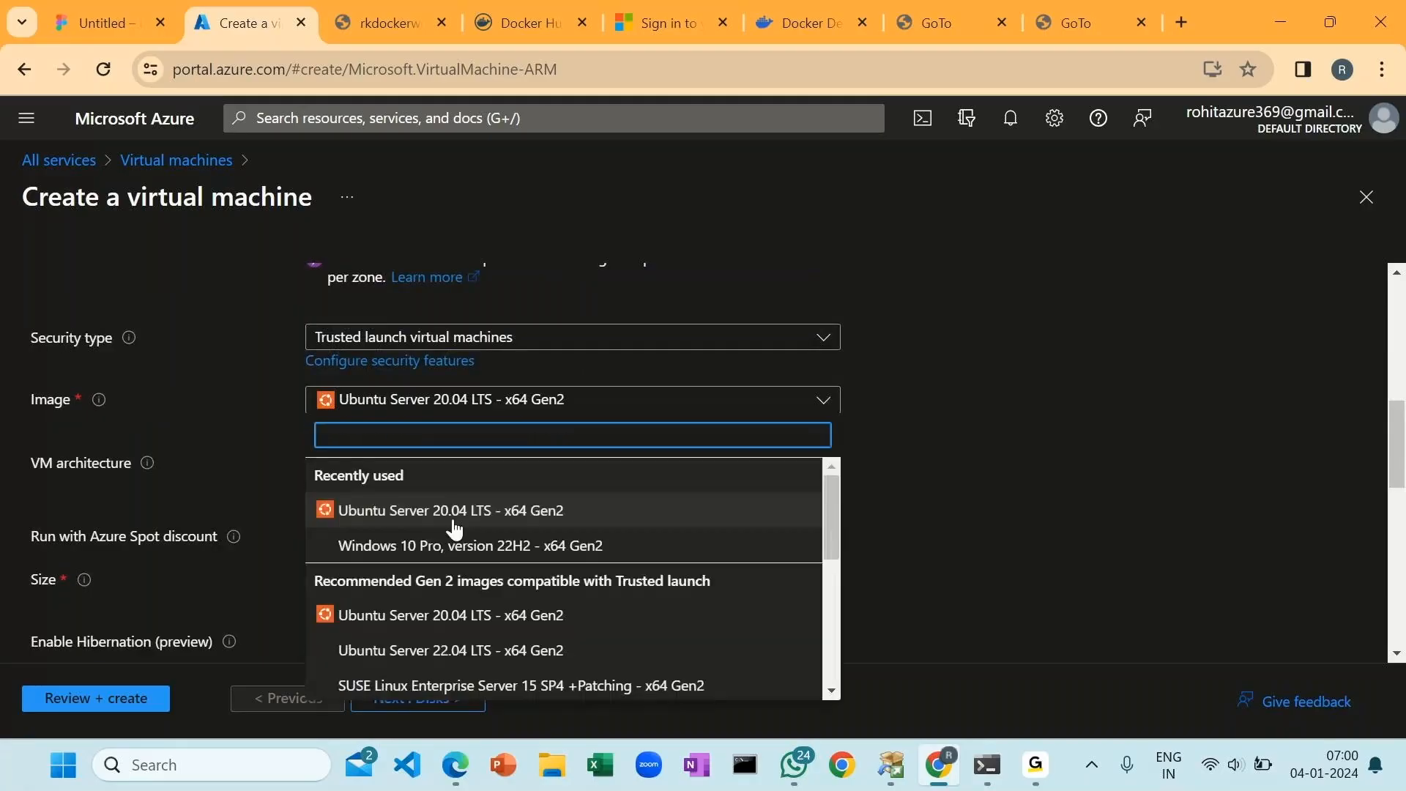
left_click(482, 548)
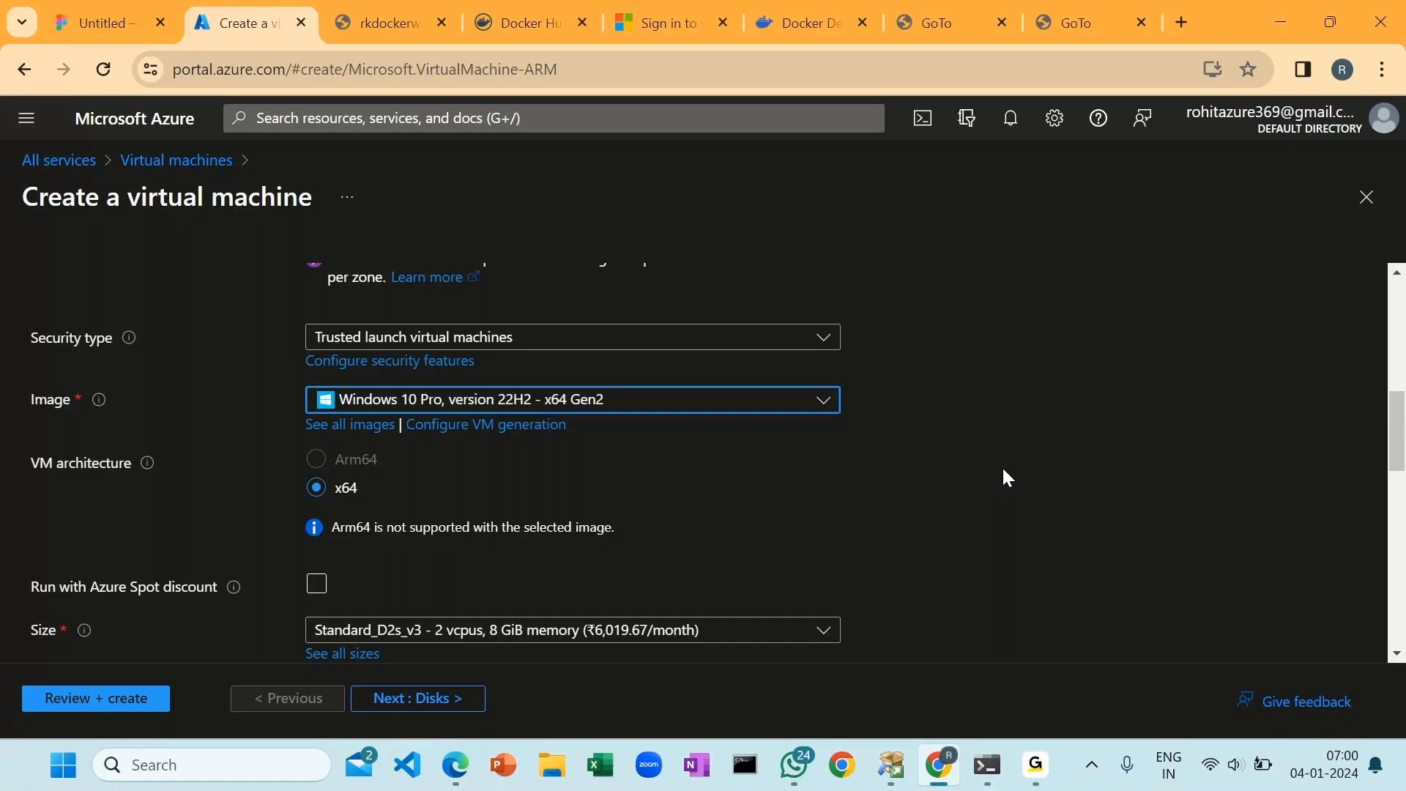
- Review the offered machine sizes and set the size to Standard_B2s with 2 vcpus and 4 GiB memory
scroll(879, 454, "down", 2)
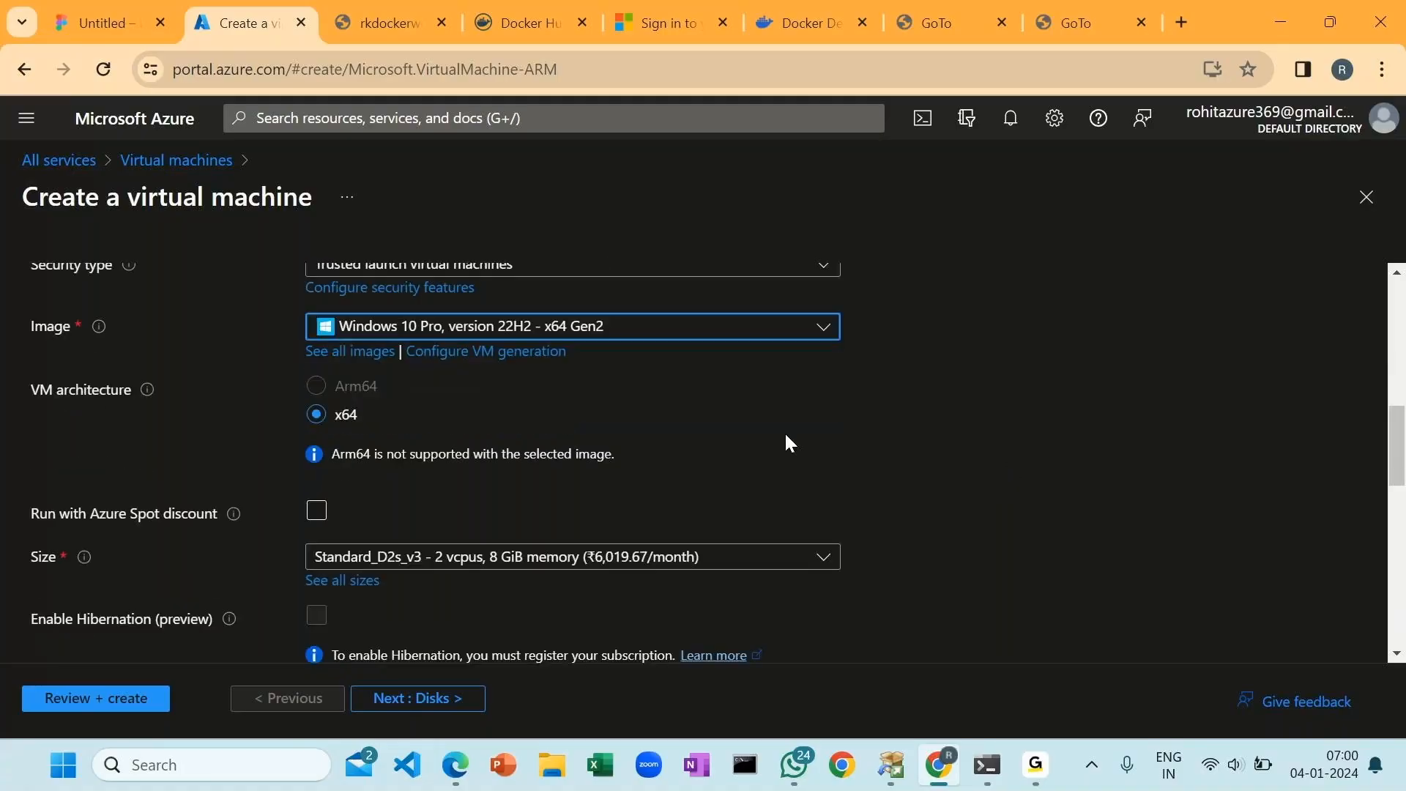
left_click(627, 497)
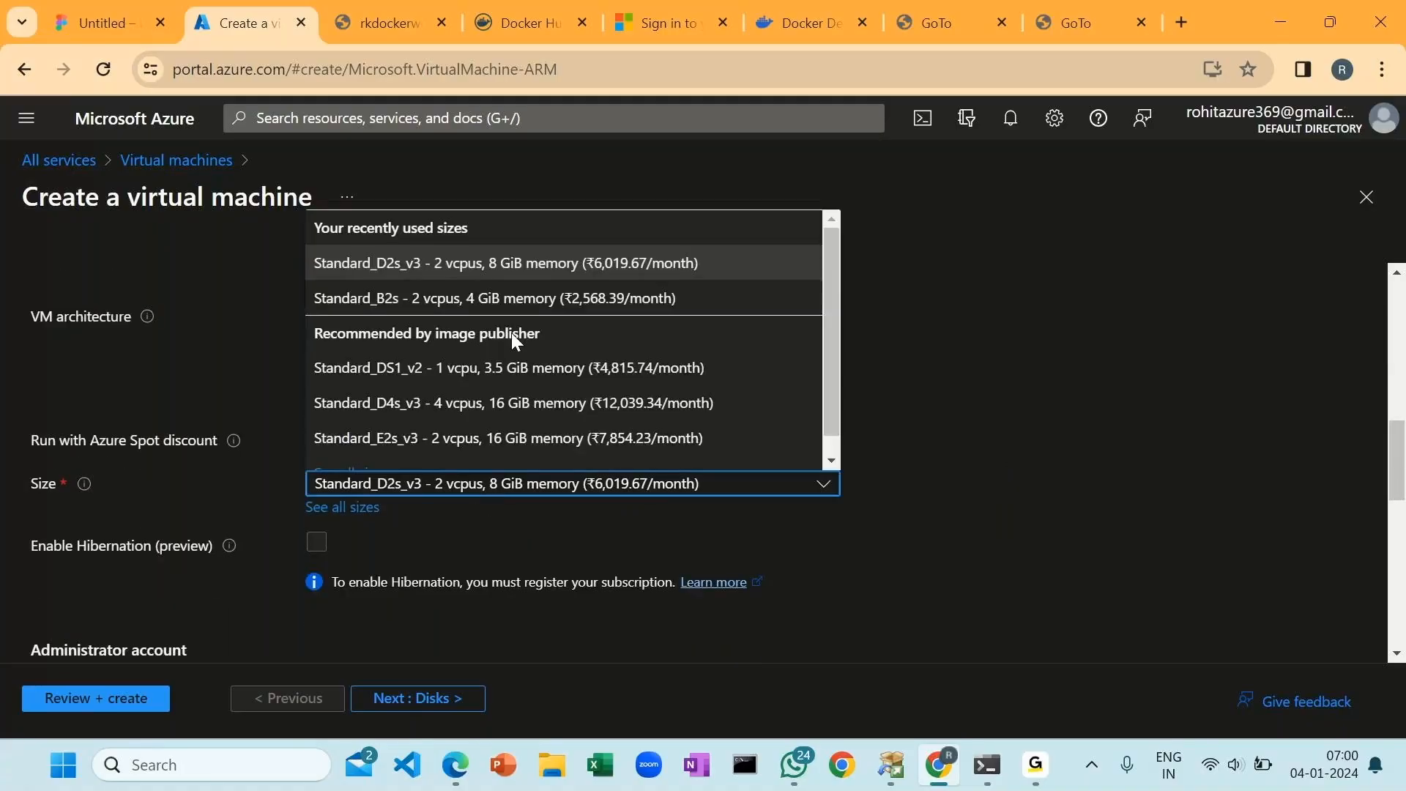
left_click(1148, 463)
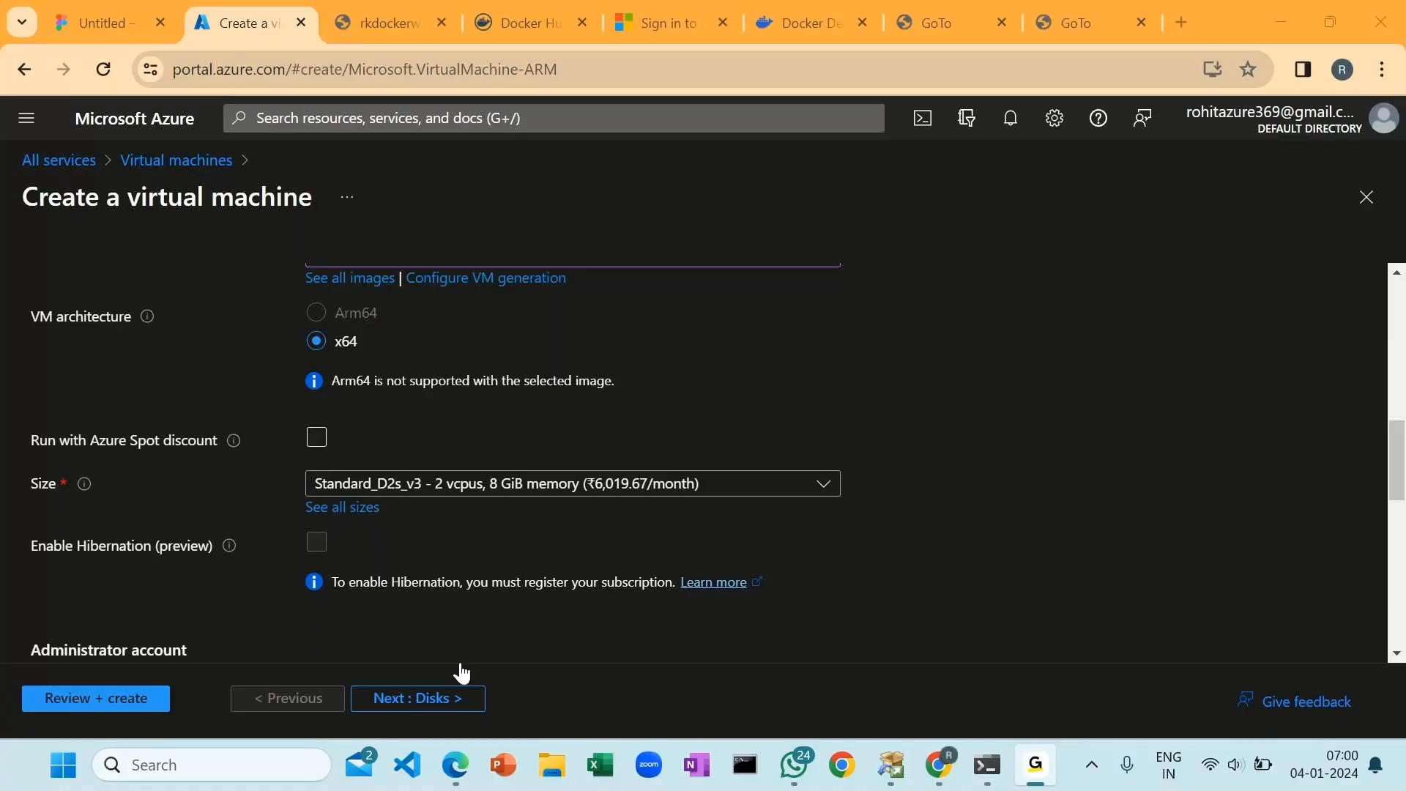
left_click(847, 596)
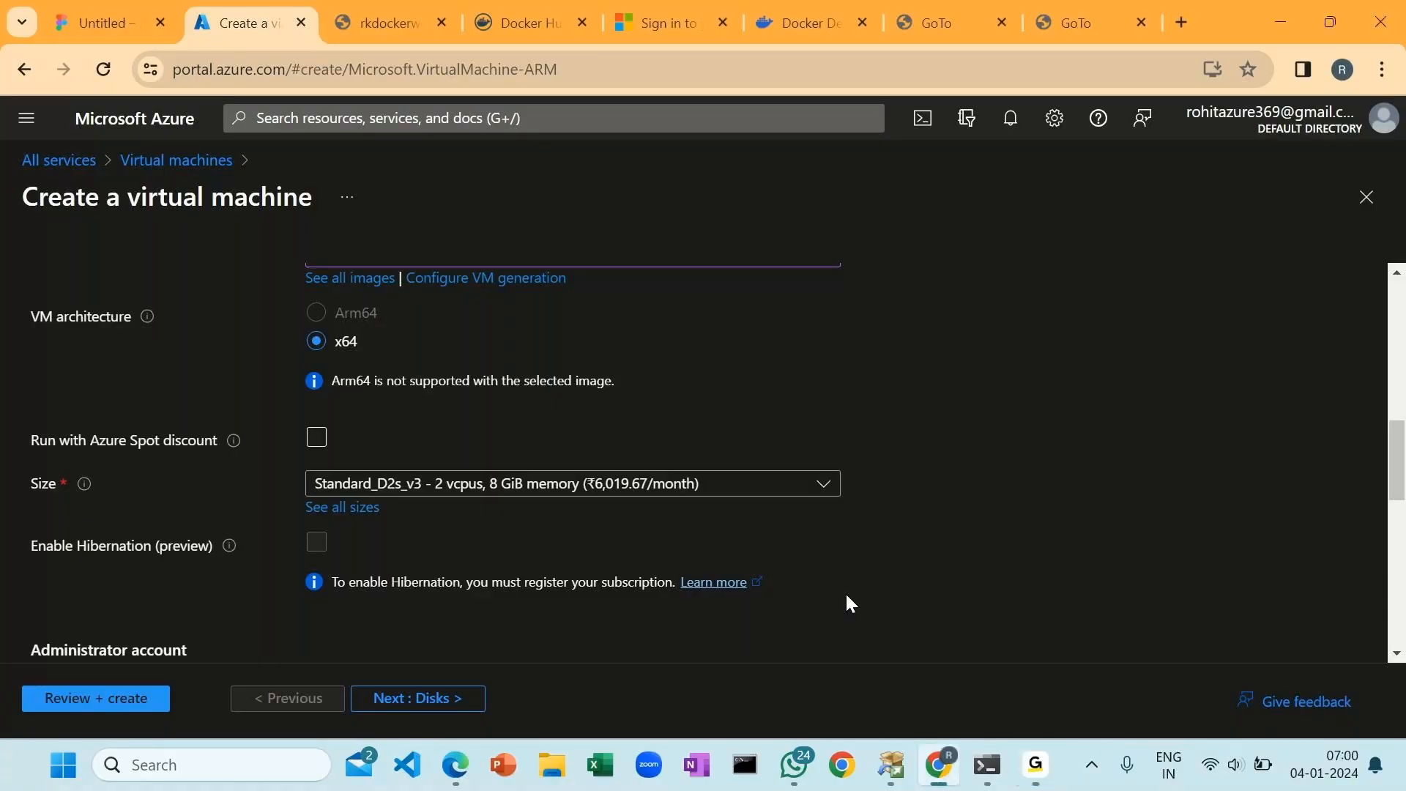
left_click(455, 485)
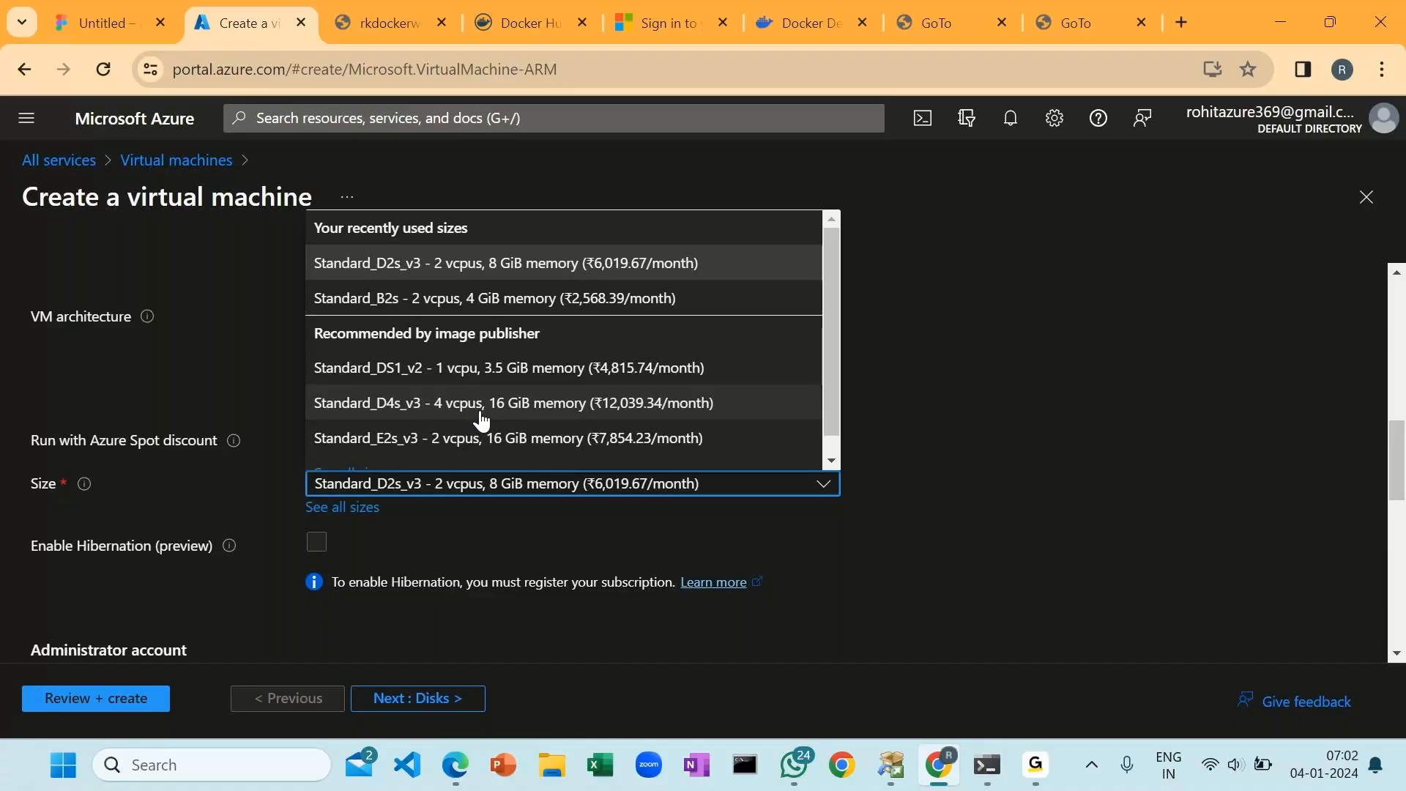
scroll(565, 340, "down", 1)
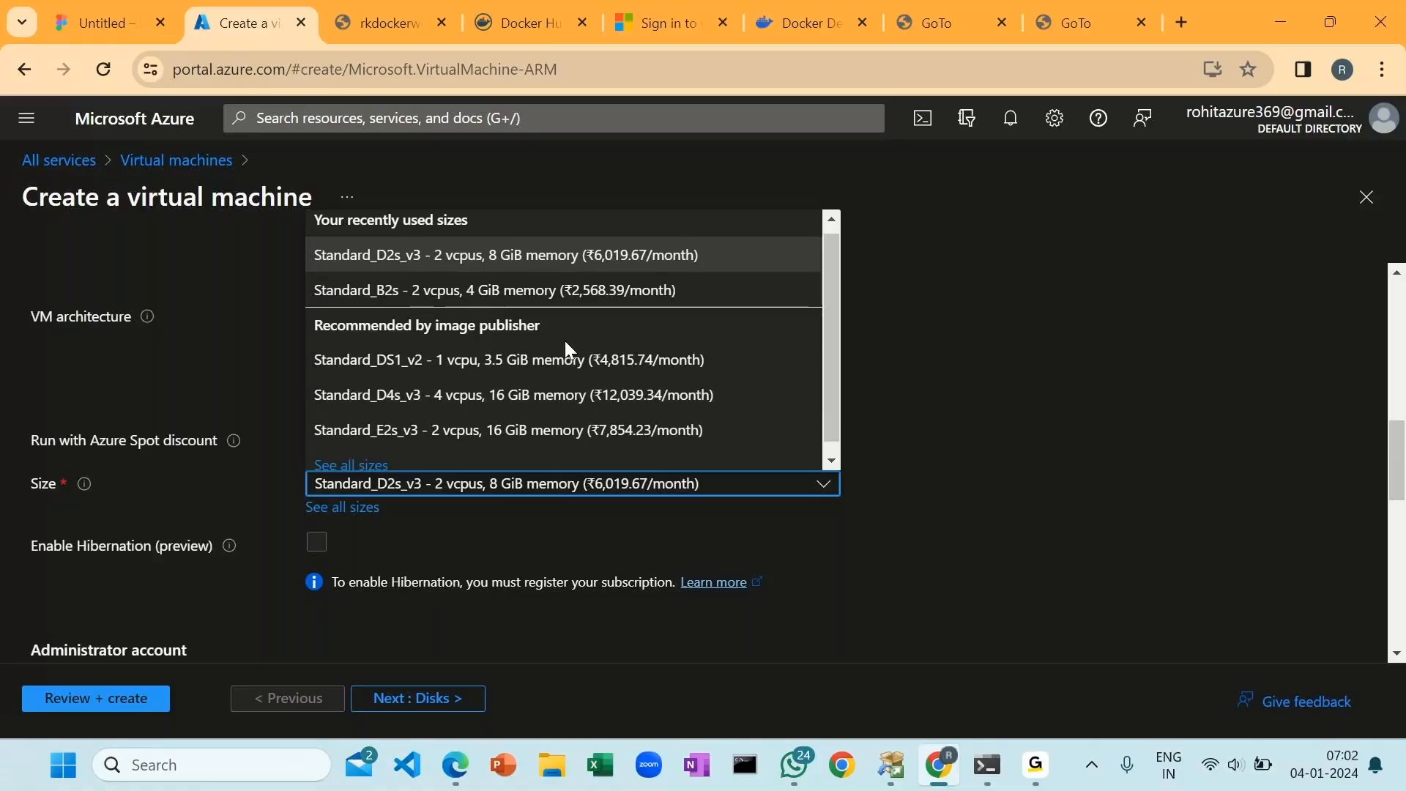
scroll(565, 344, "down", 1)
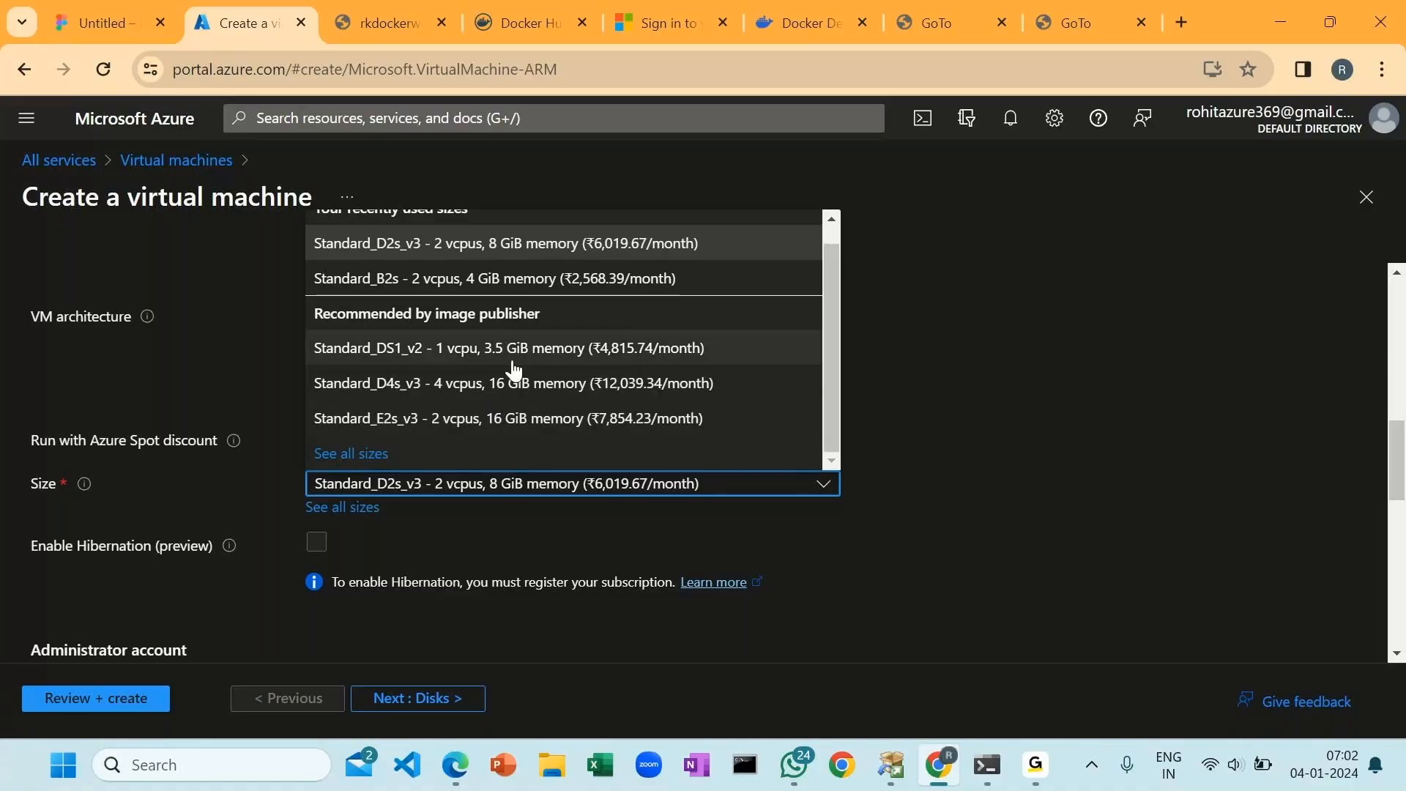
scroll(514, 372, "up", 1)
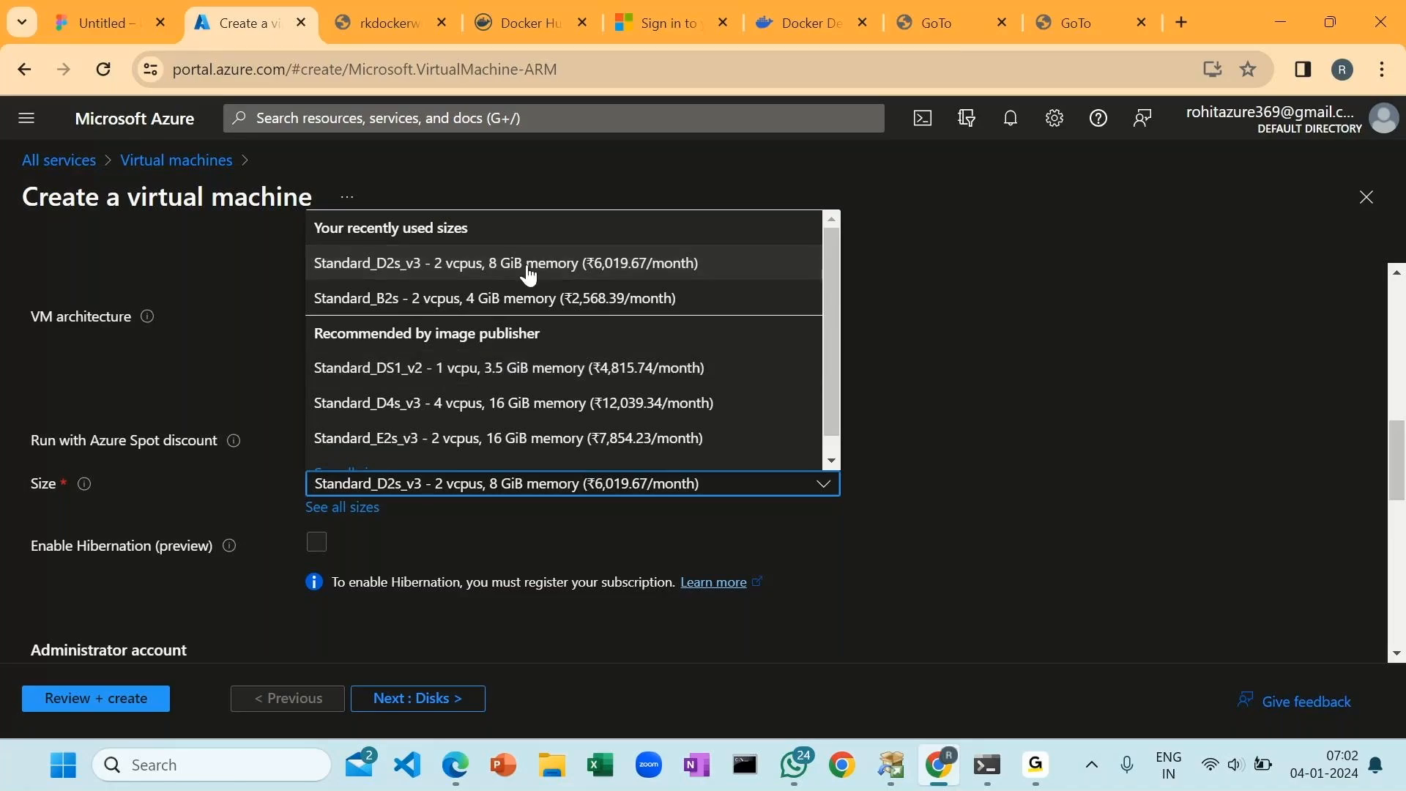
left_click(420, 313)
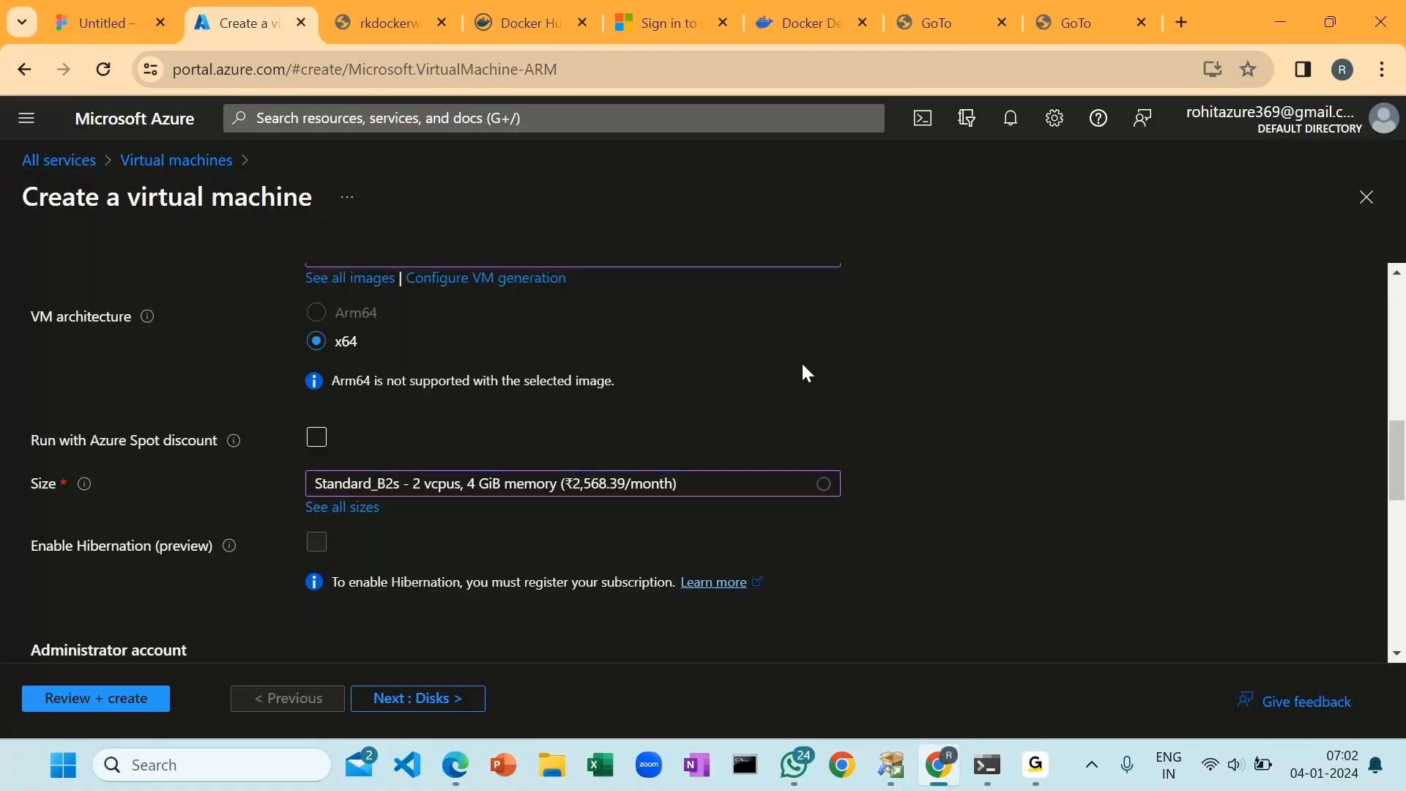
- Enter vrtiadmin as the administrator username and fill in the administrator password and its confirmation
scroll(807, 373, "down", 1)
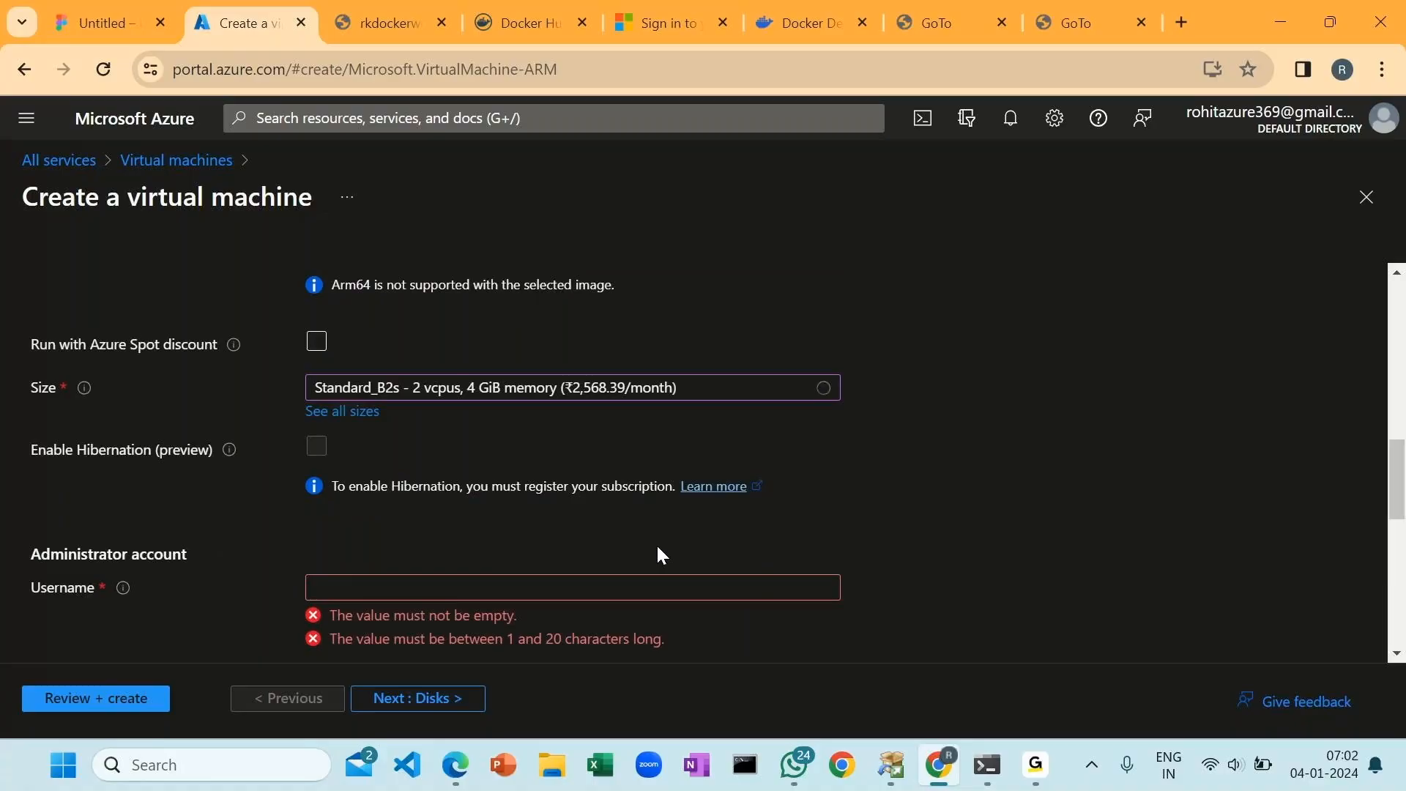
scroll(477, 301, "down", 3)
left_click(384, 278)
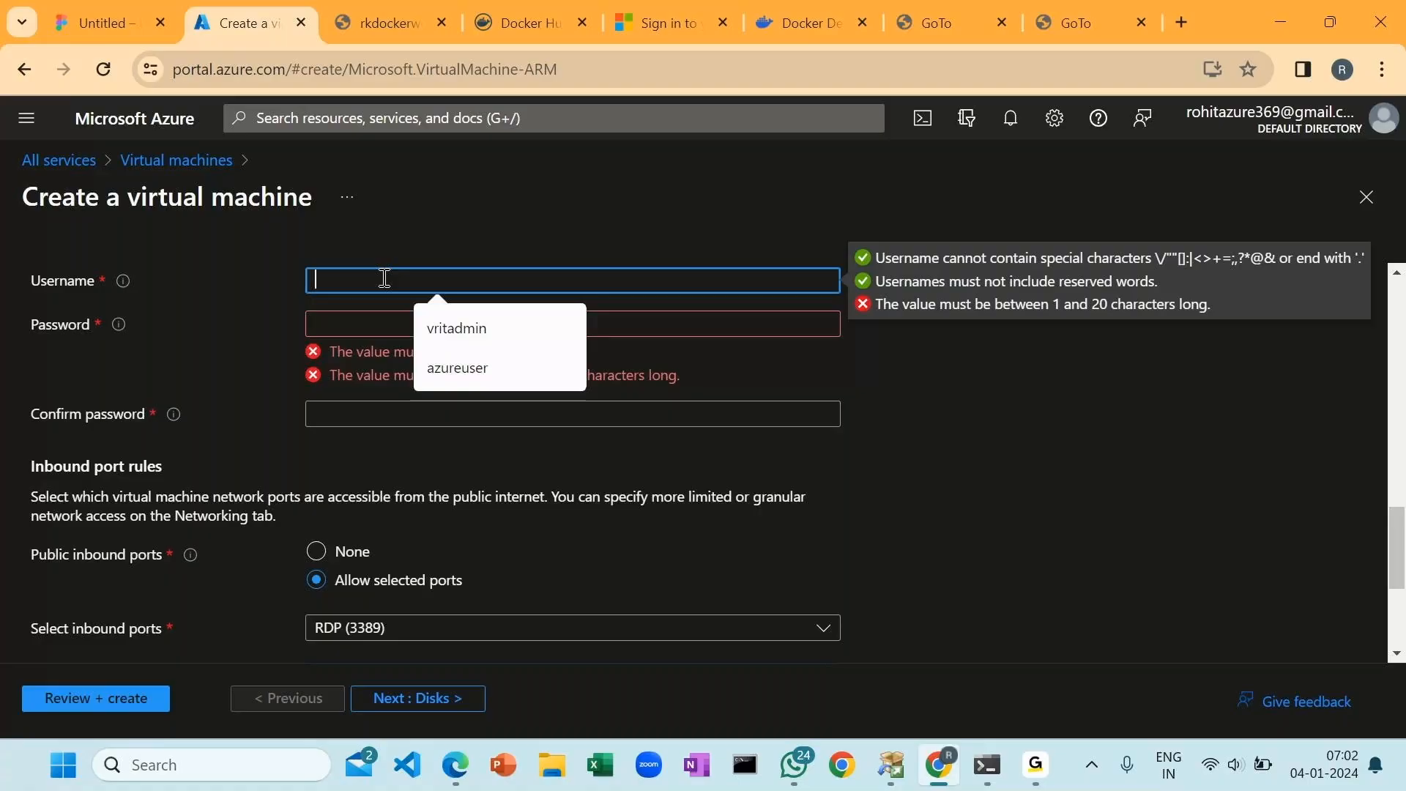
type("v")
type("rtiadmin")
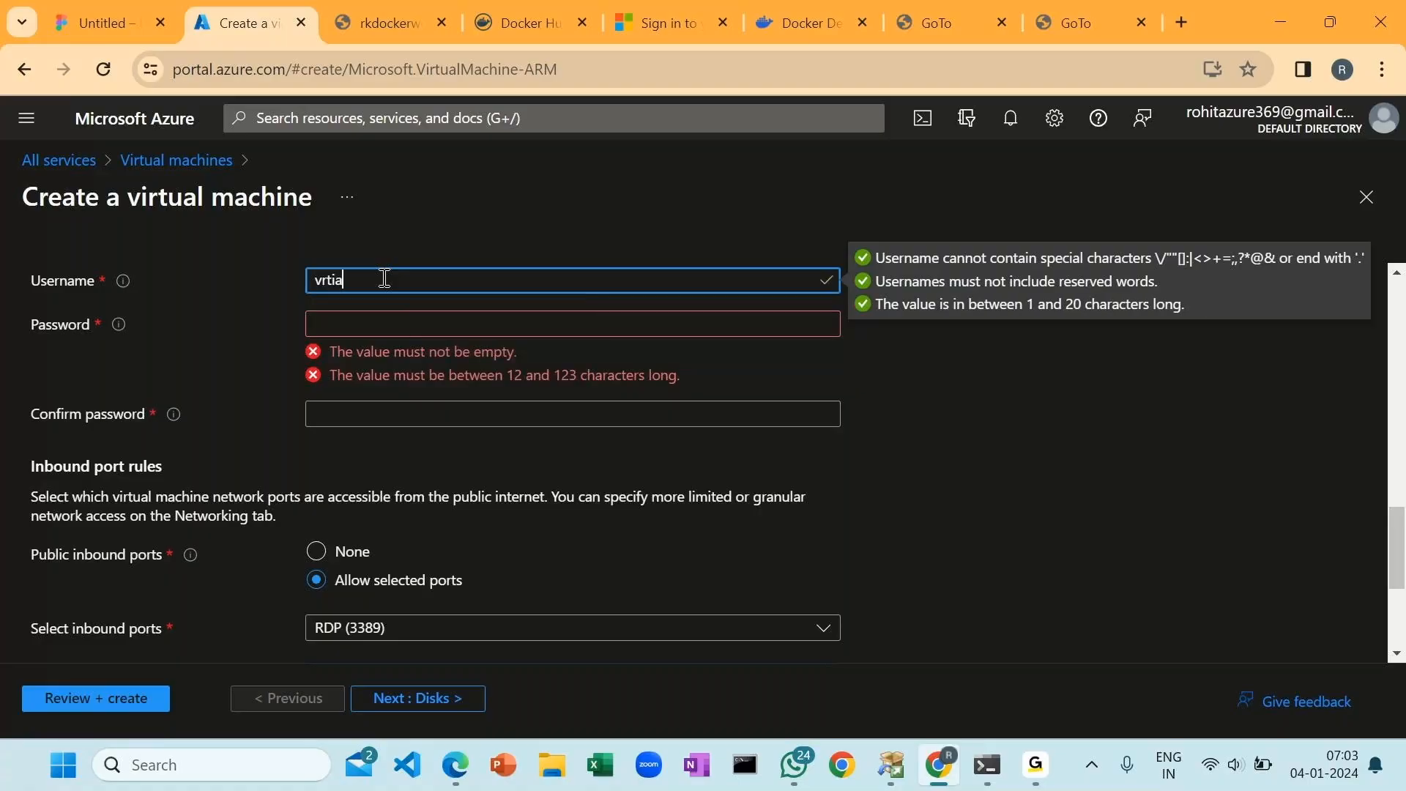
key("Tab")
type("•••••")
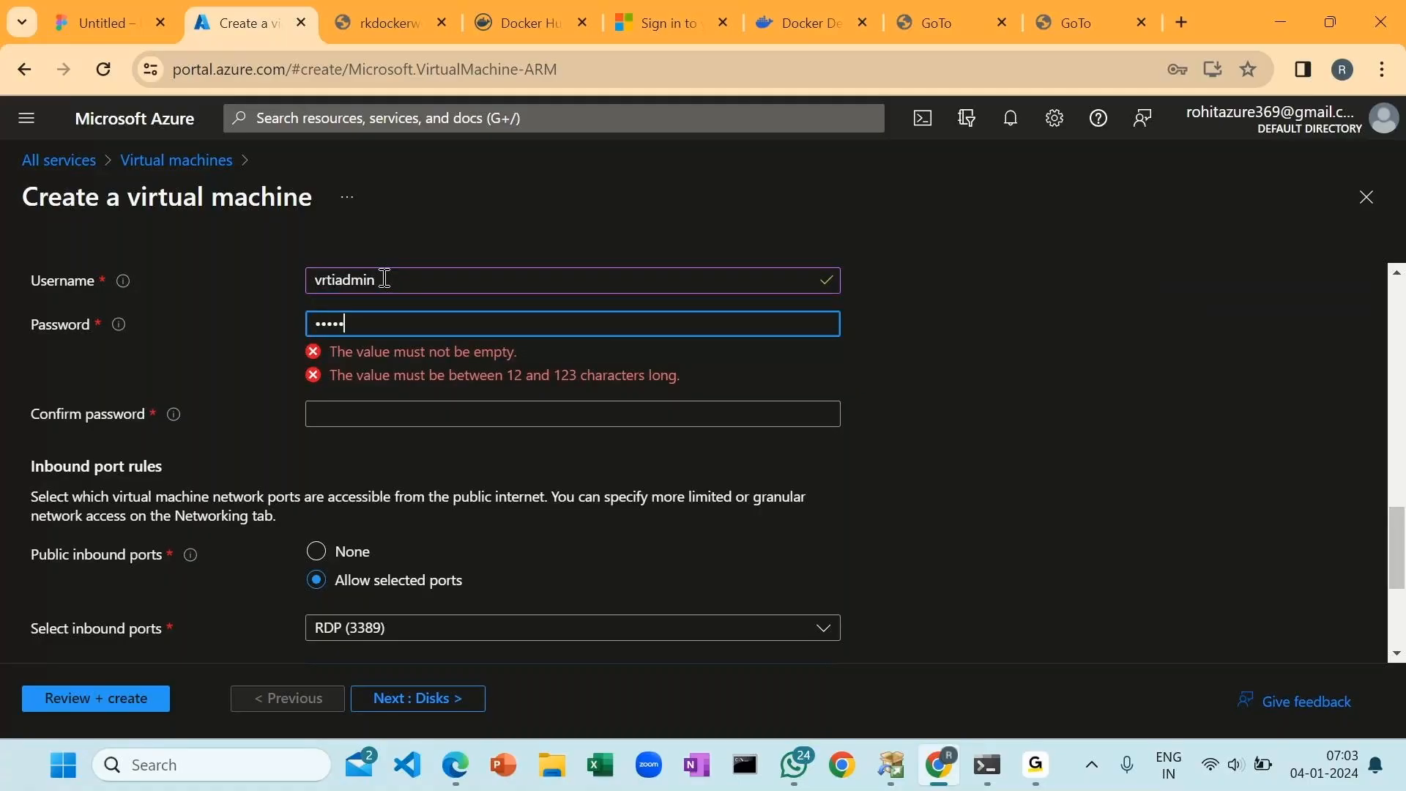
type("•••••••••")
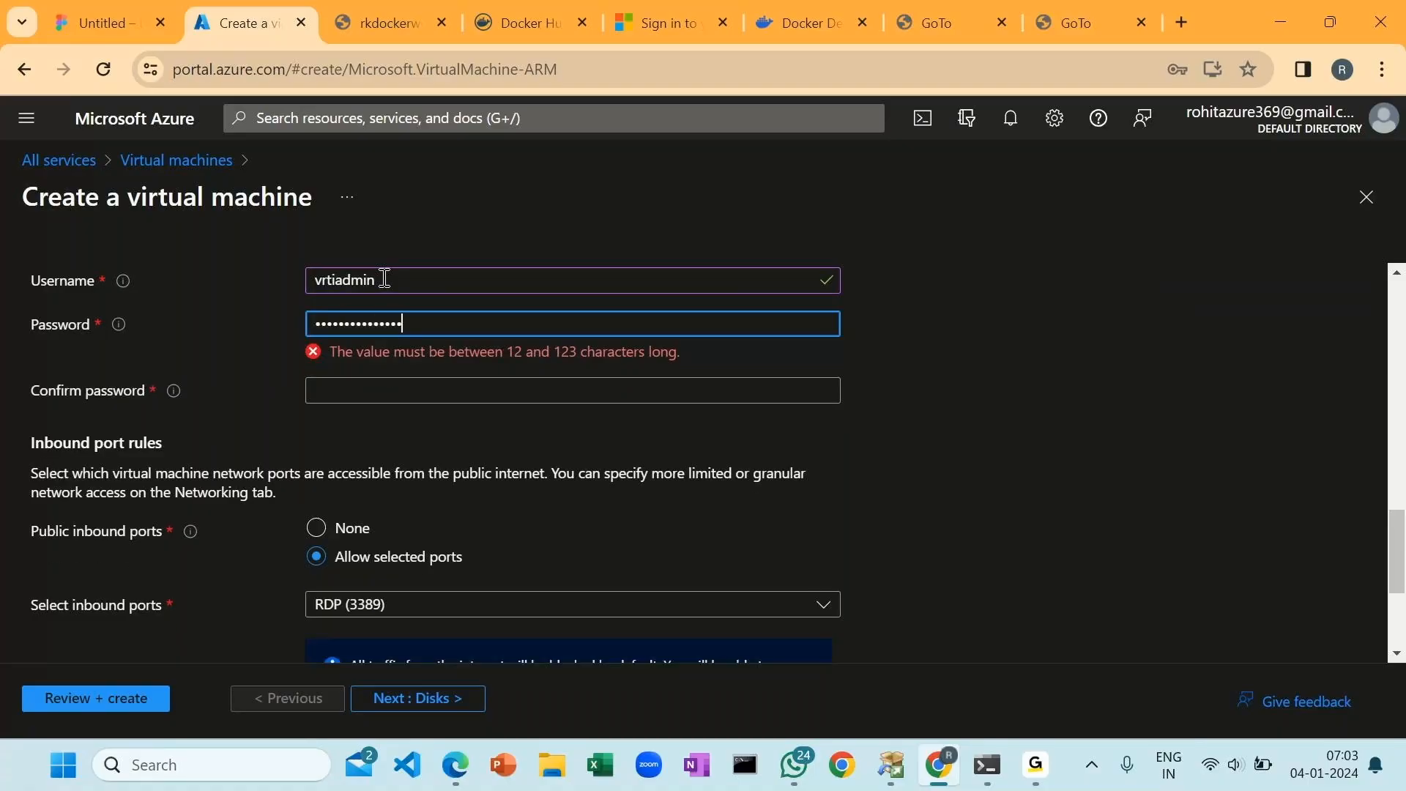
key("Tab")
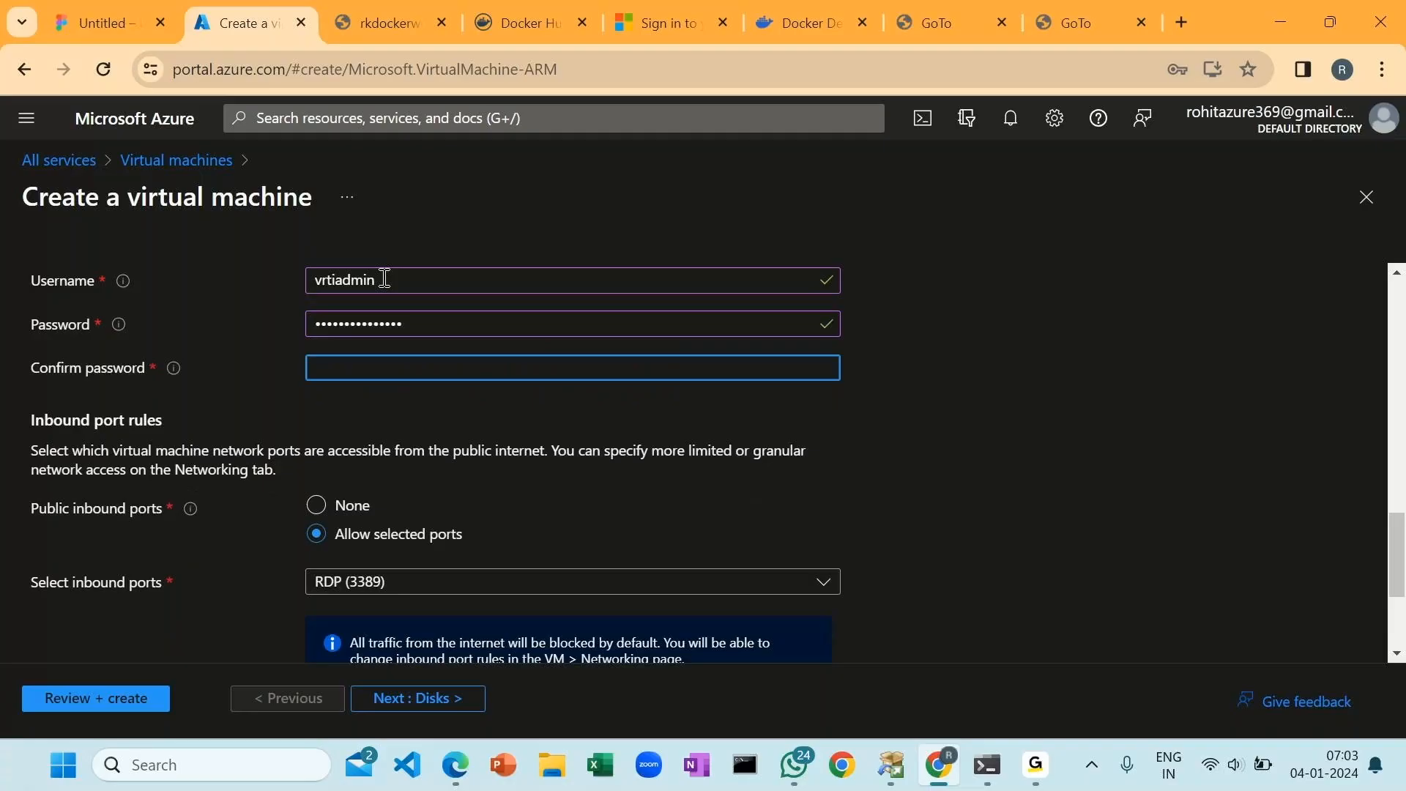
type("••••••••••••••")
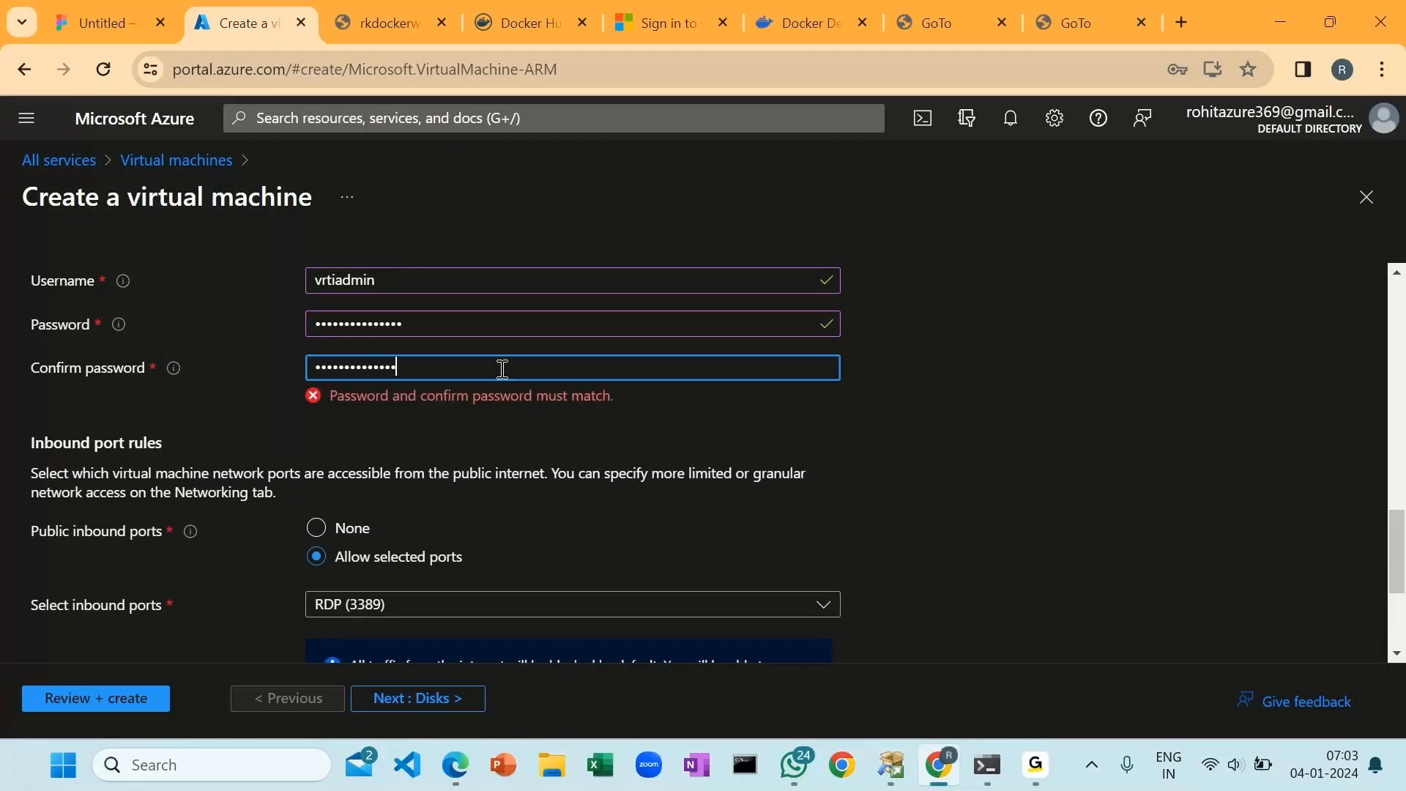
- Re-enter the administrator password and its confirmation so that both fields match
left_click(97, 322)
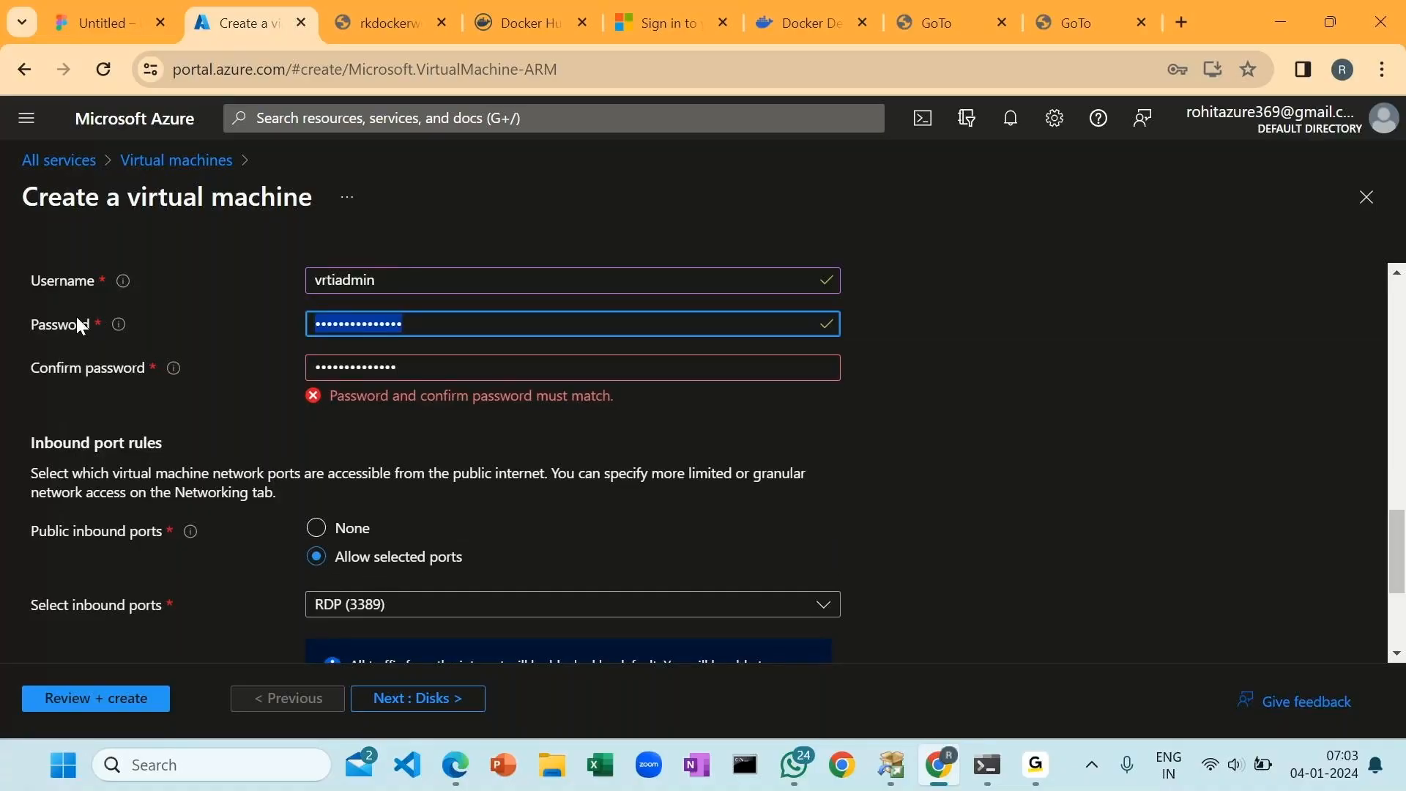
type("••••••")
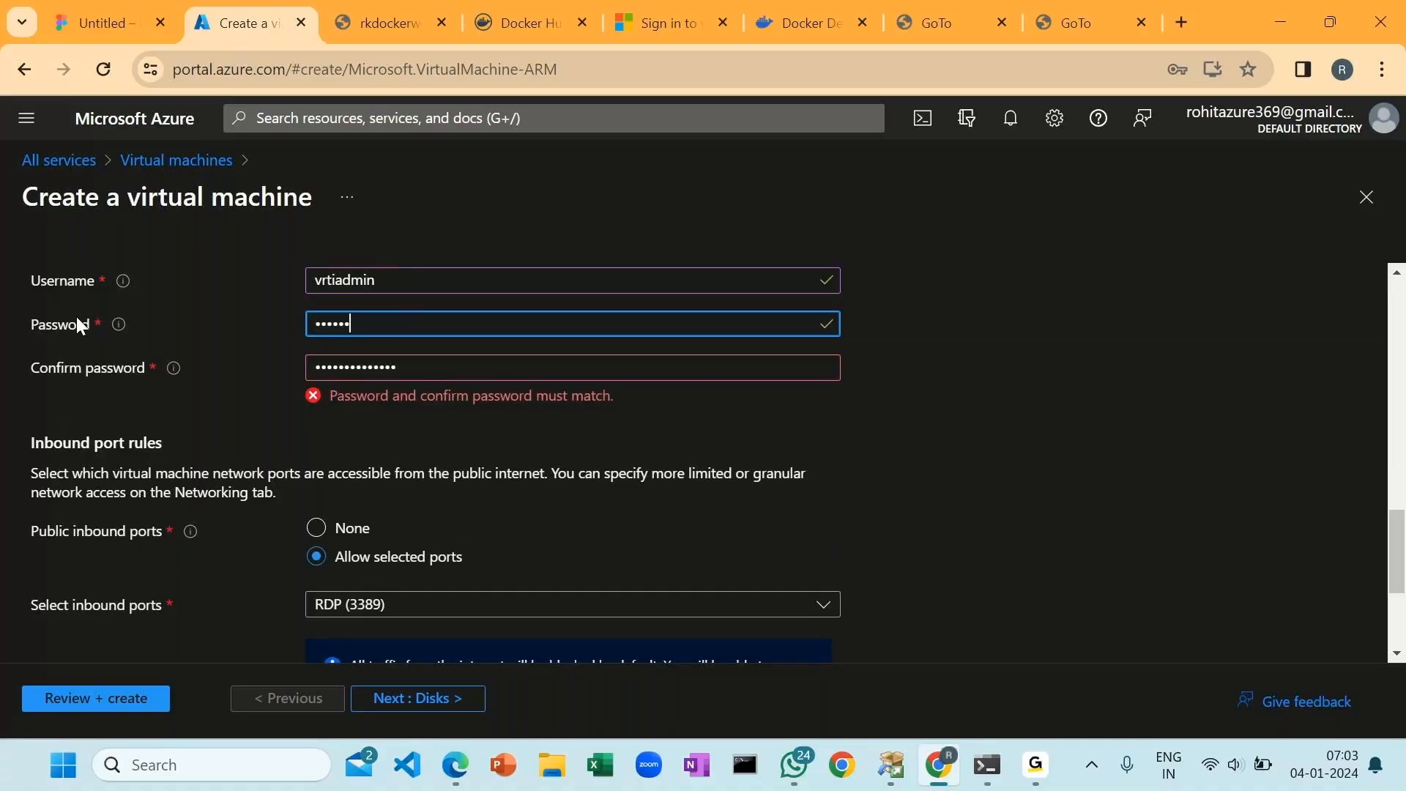
type("••••••••")
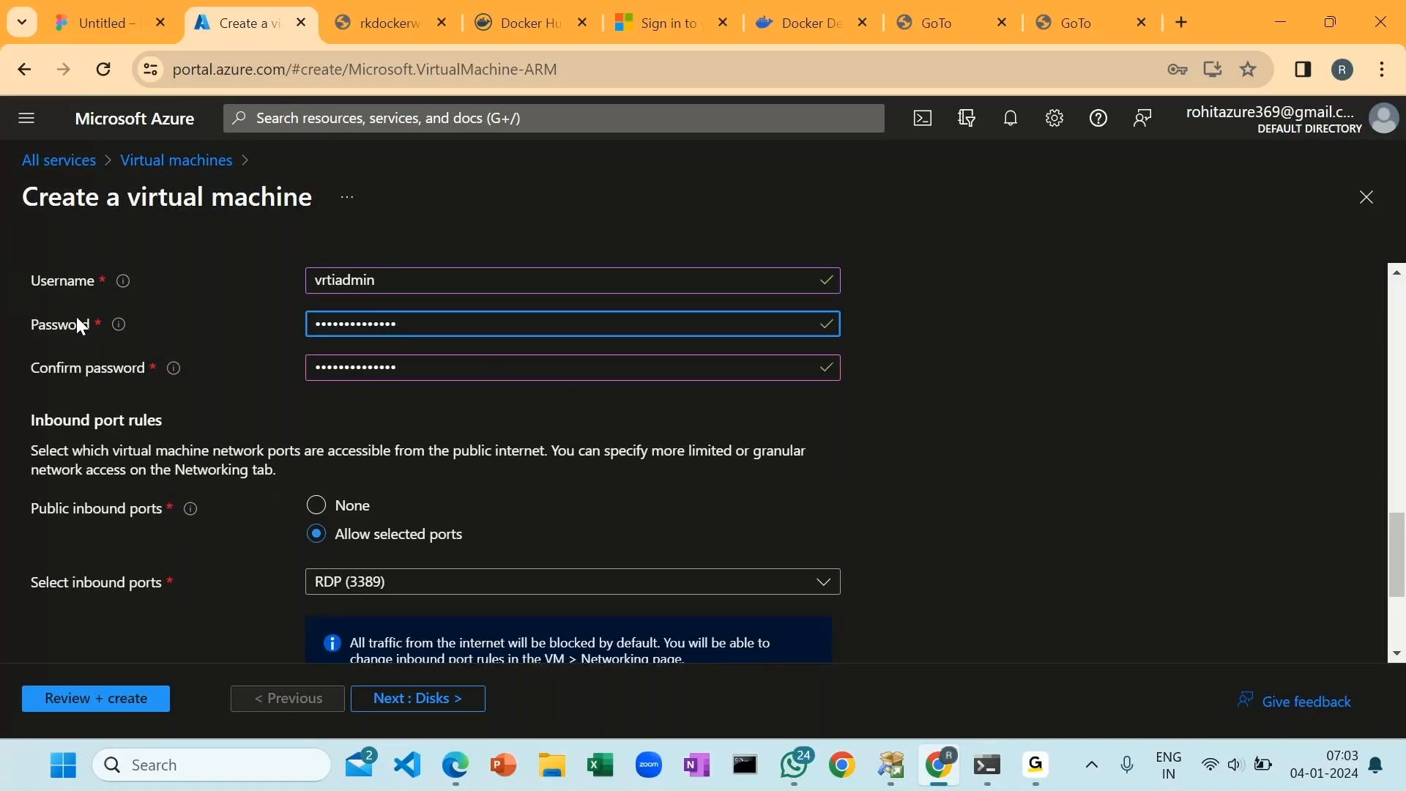
key("Tab")
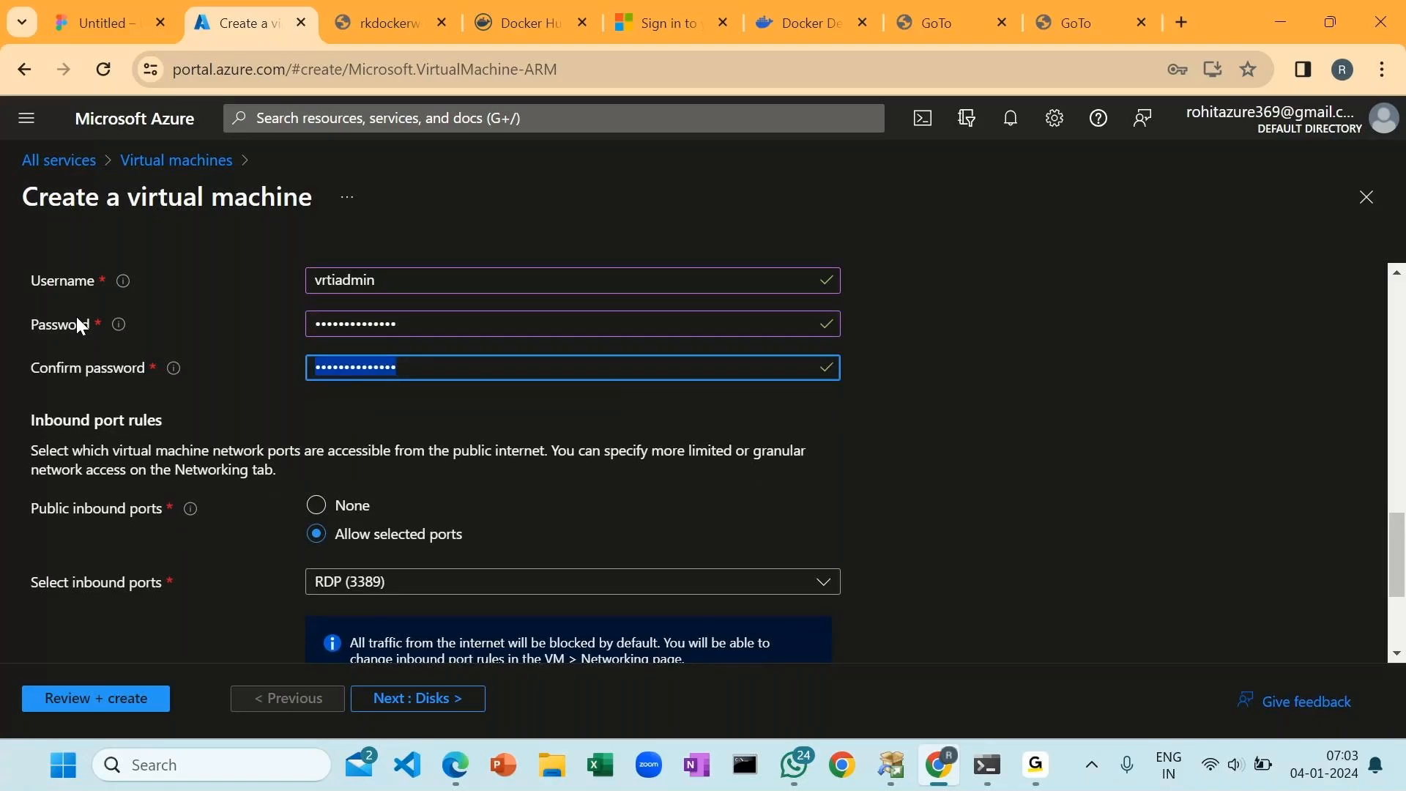
type("•••••••")
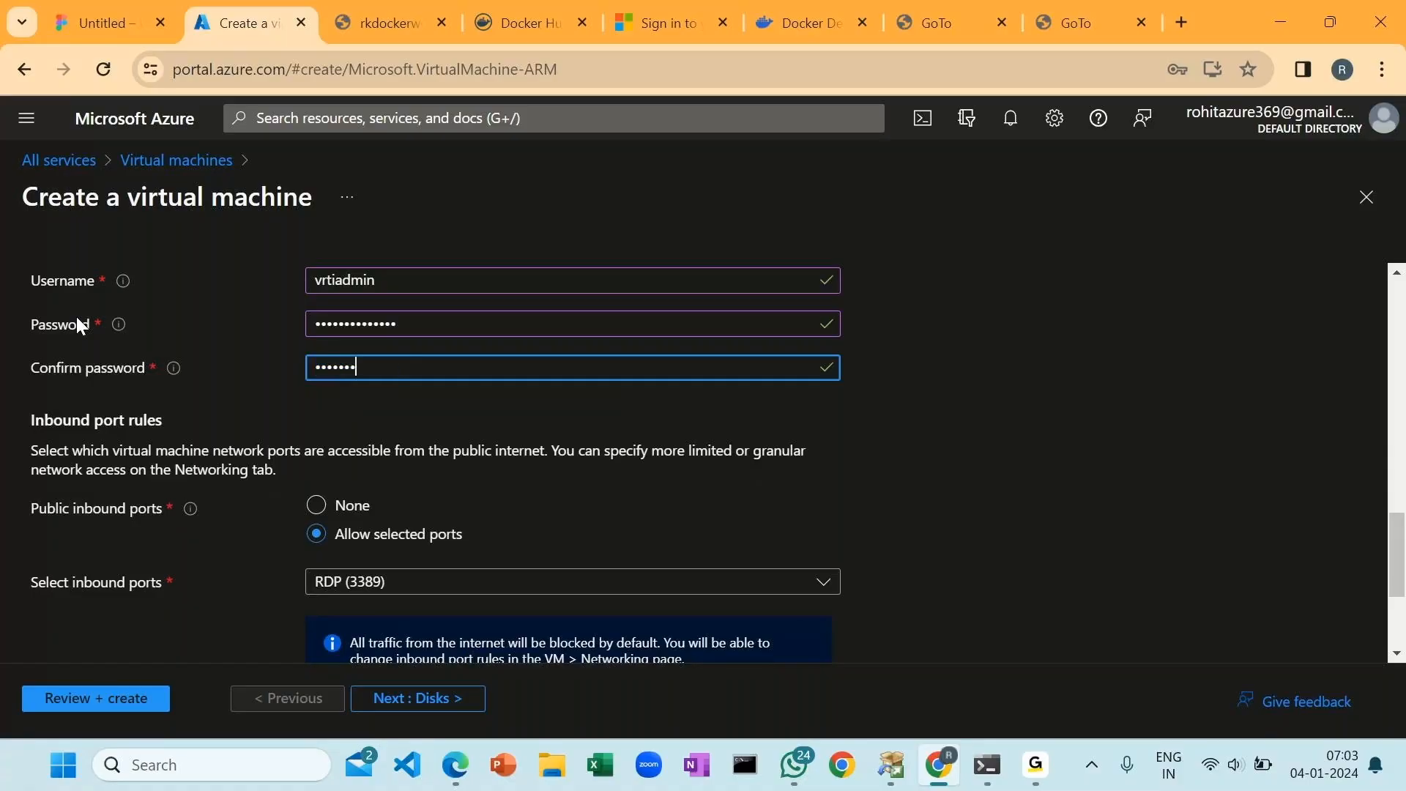
type("•••••••")
- Set the administrator account's username to vritadmin
left_click_drag(396, 281, 286, 288)
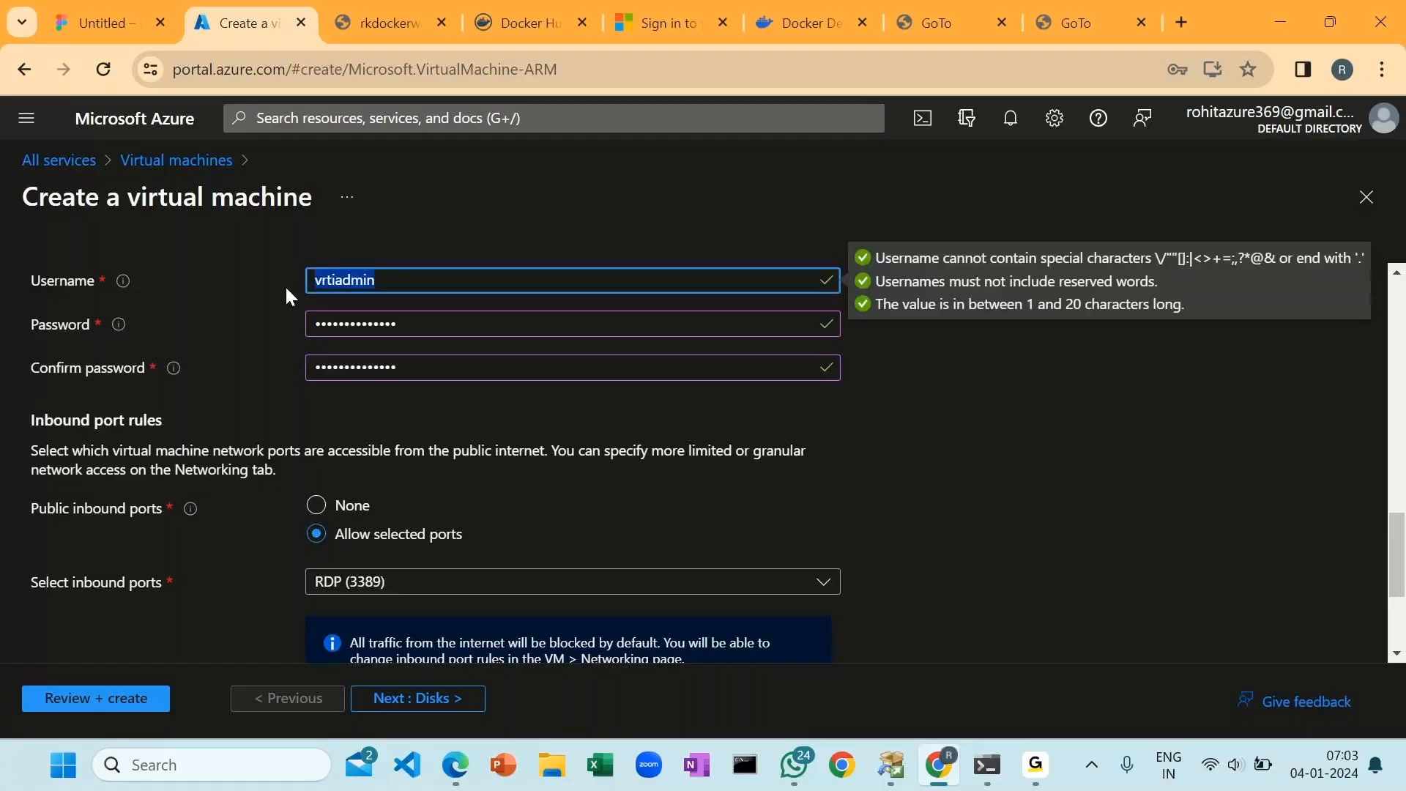
type("vritad")
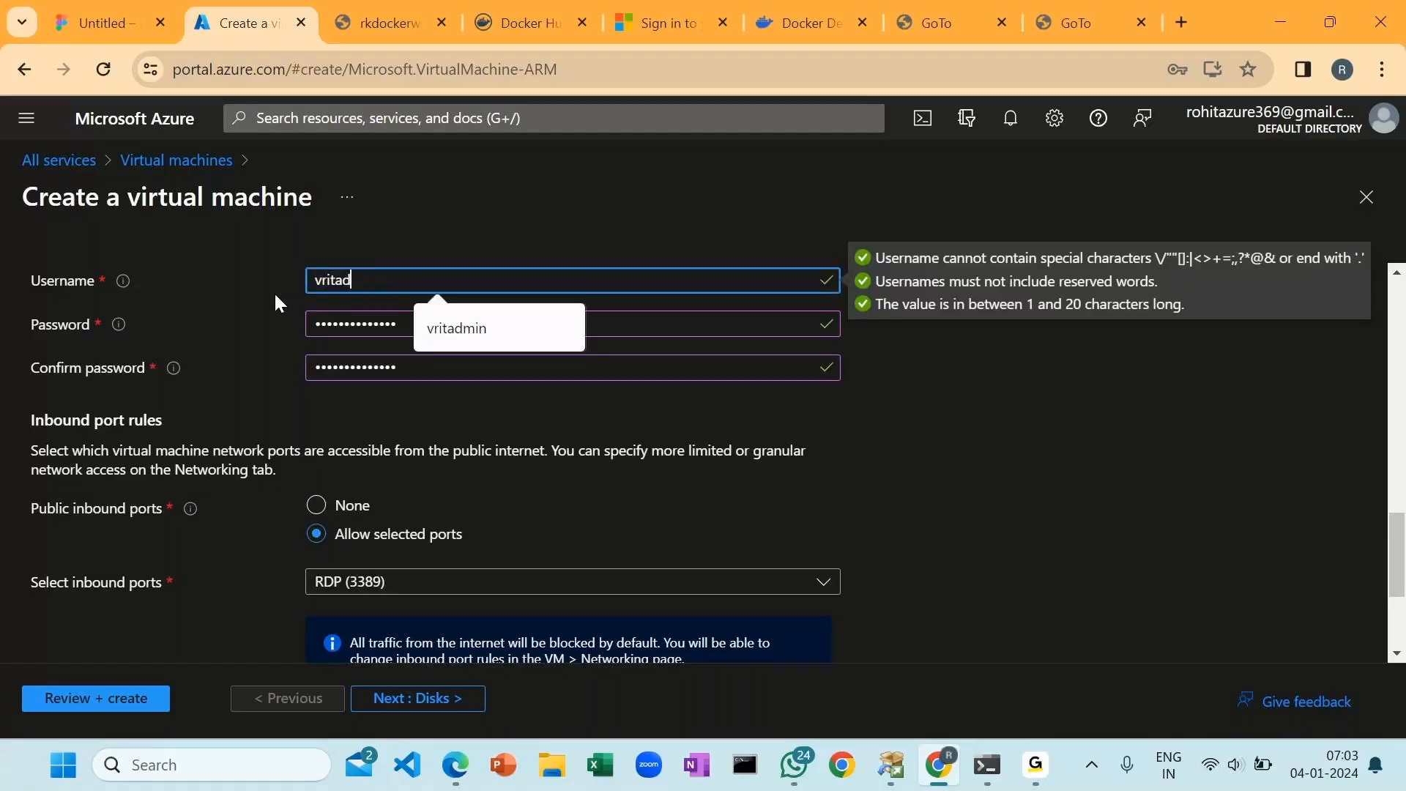
type("min")
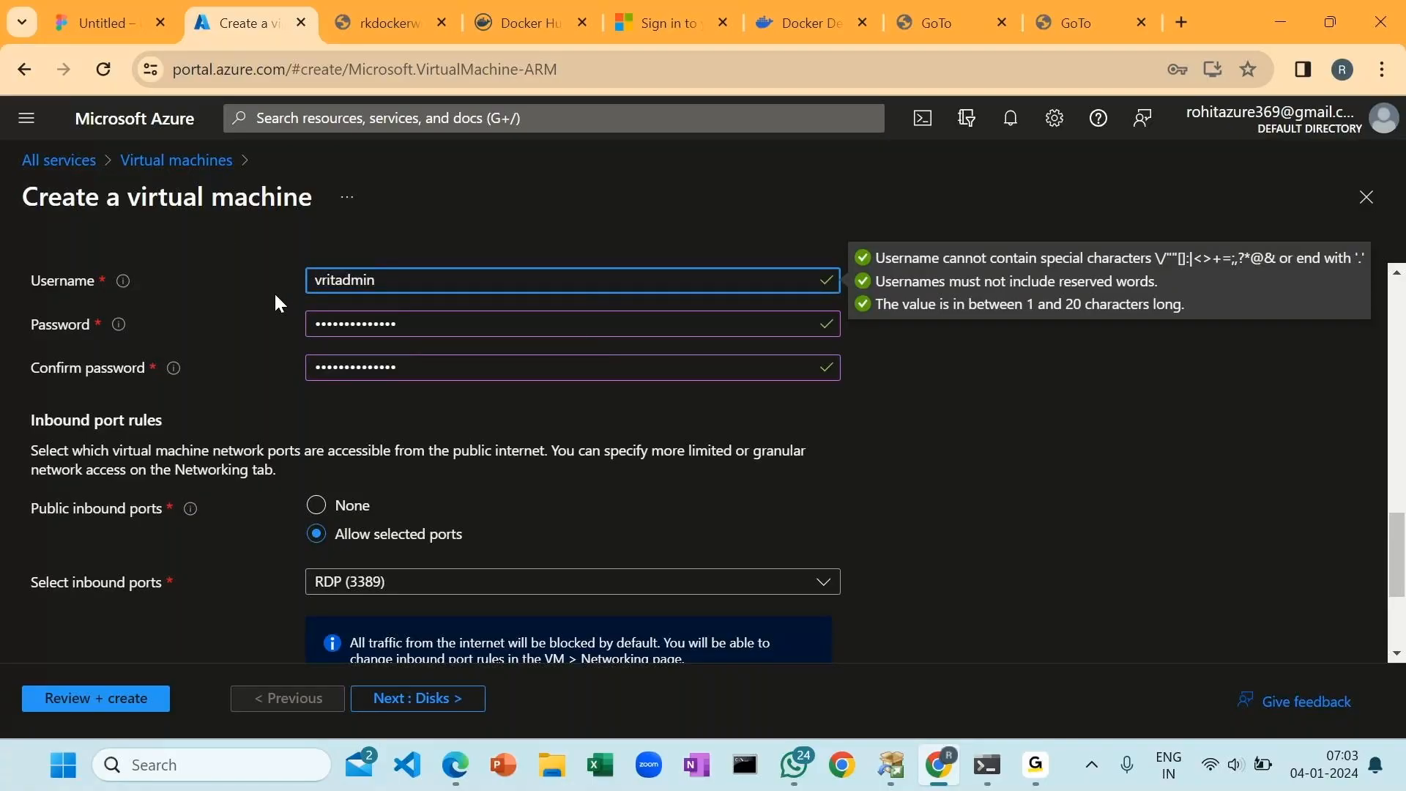
left_click(732, 230)
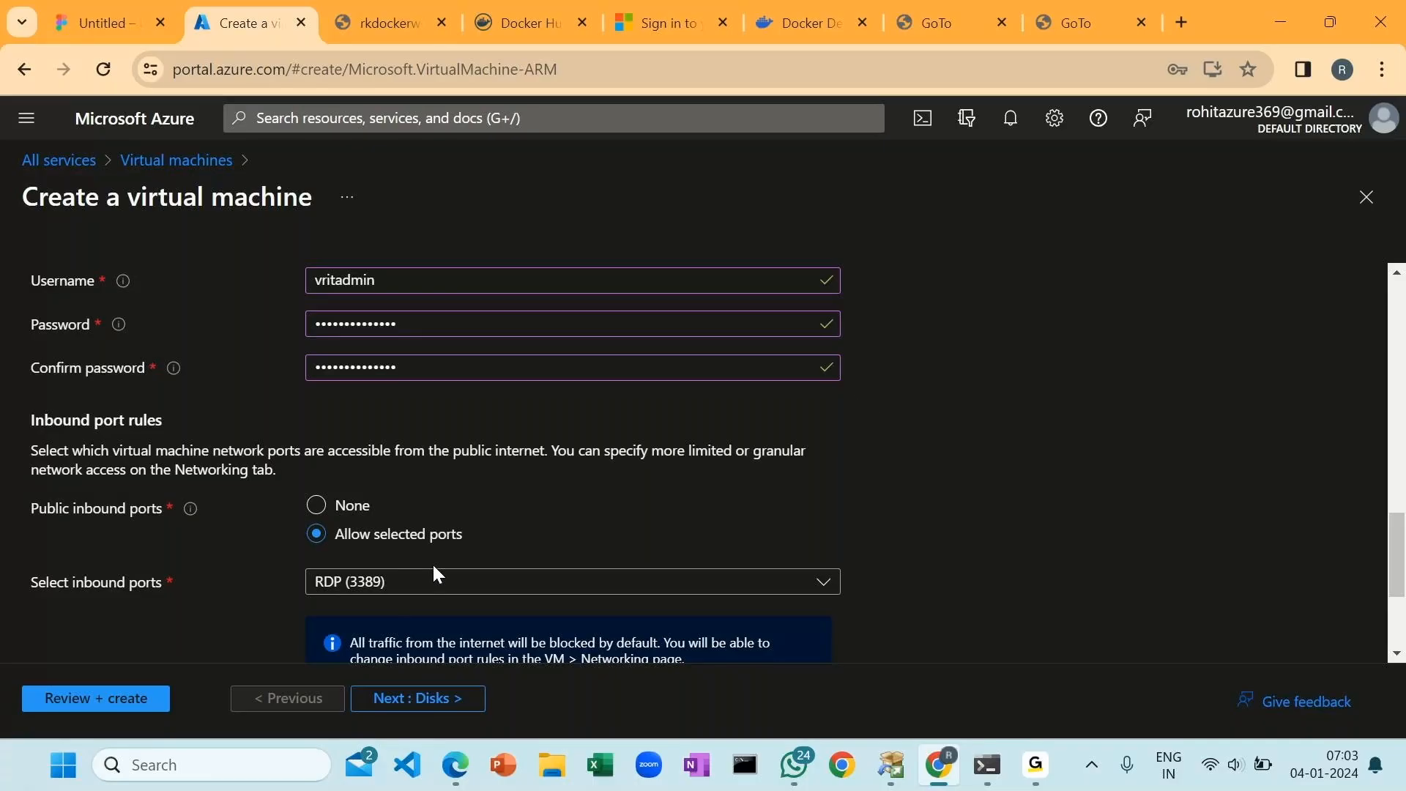
- Continue to the disk settings and set the OS disk type to Standard SSD (locally-redundant storage)
left_click(416, 697)
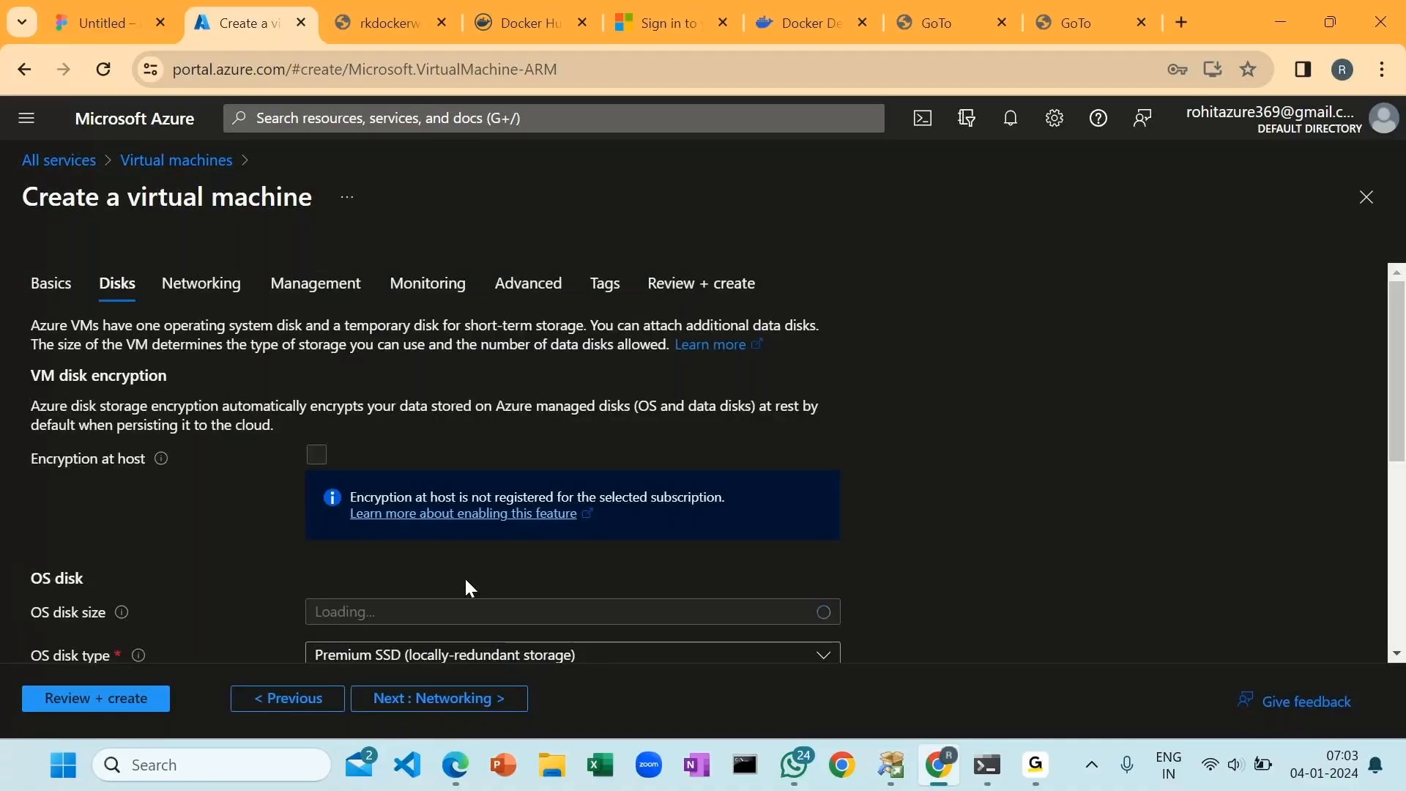
scroll(435, 452, "down", 2)
left_click(435, 439)
left_click(366, 566)
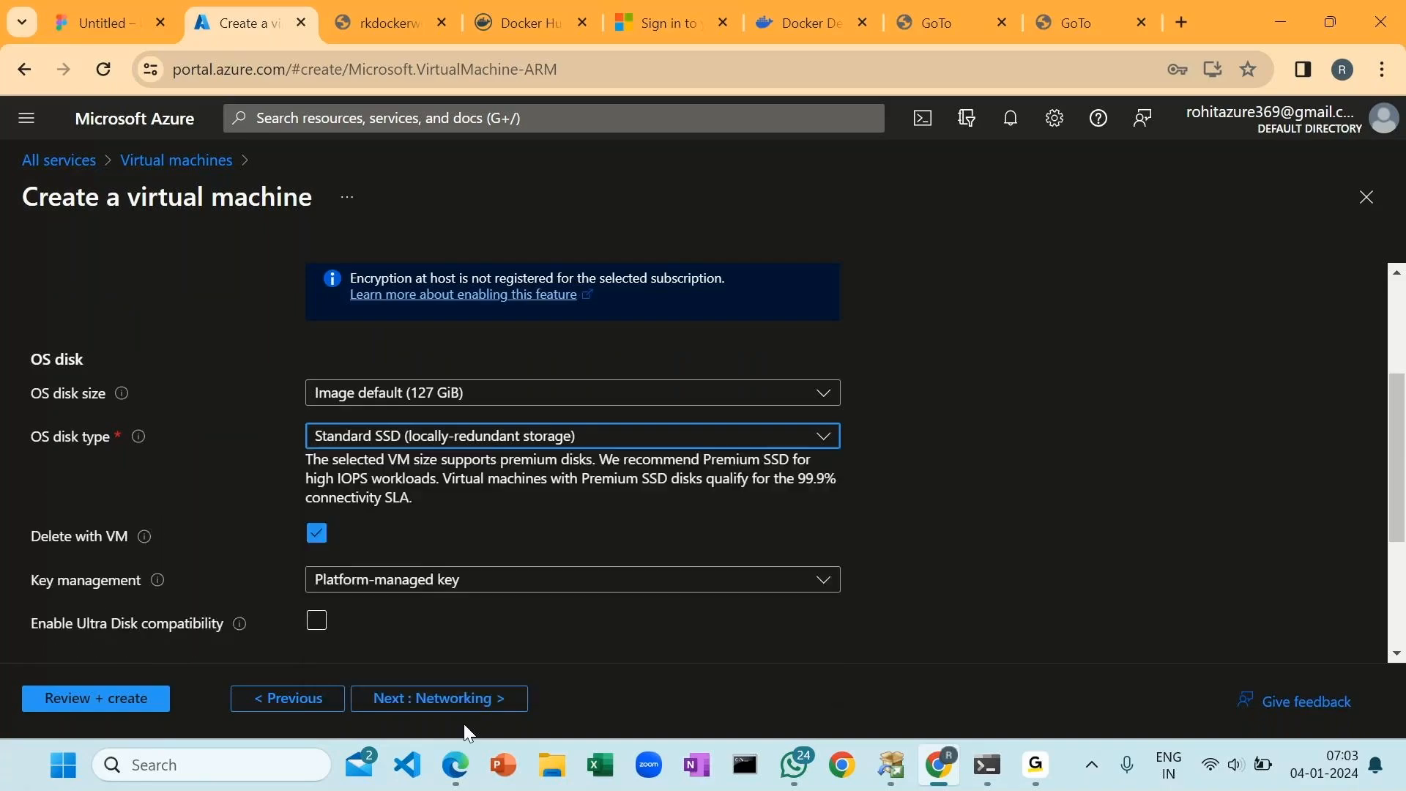
- Go through the networking, management, monitoring and advanced settings with their defaults, and submit the configuration for review
left_click(483, 697)
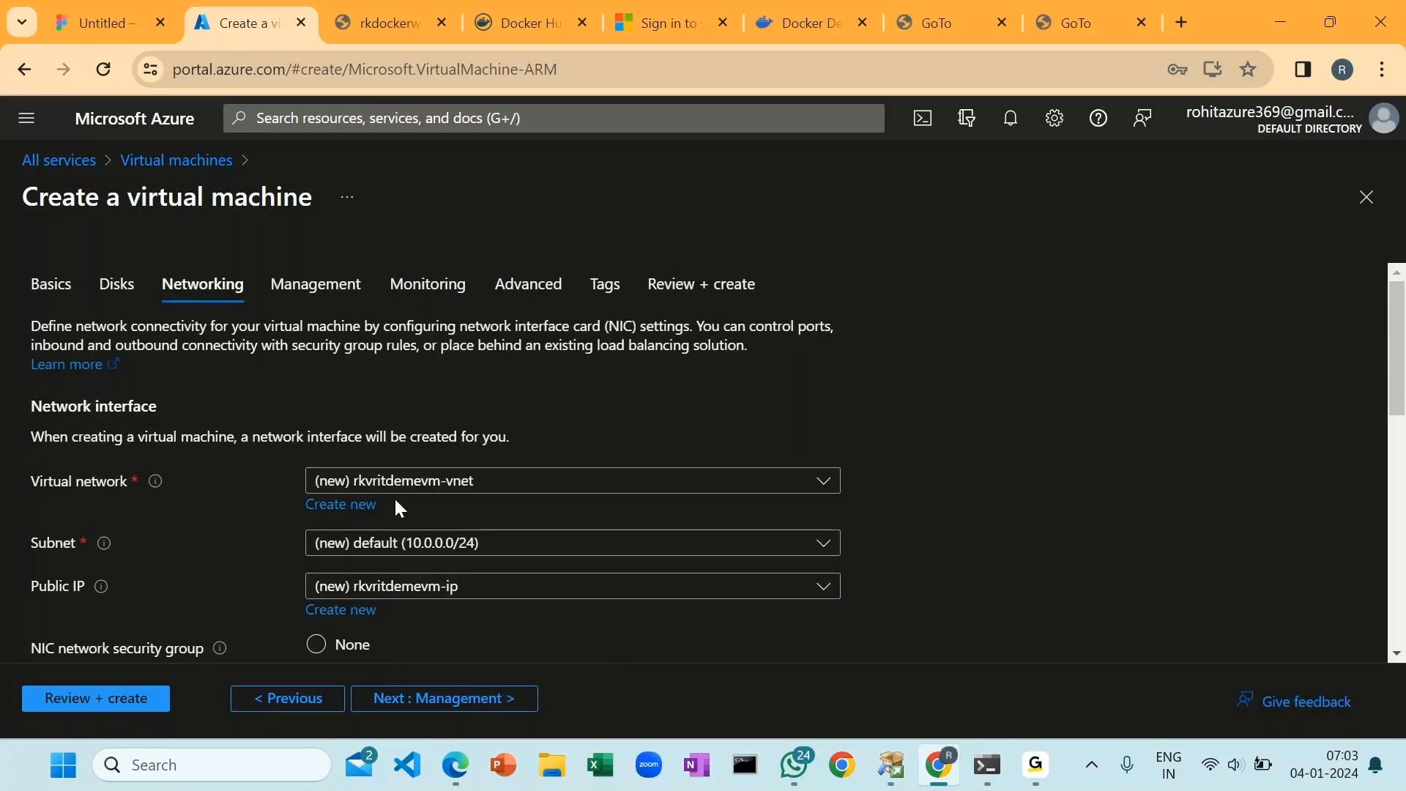
scroll(772, 612, "down", 3)
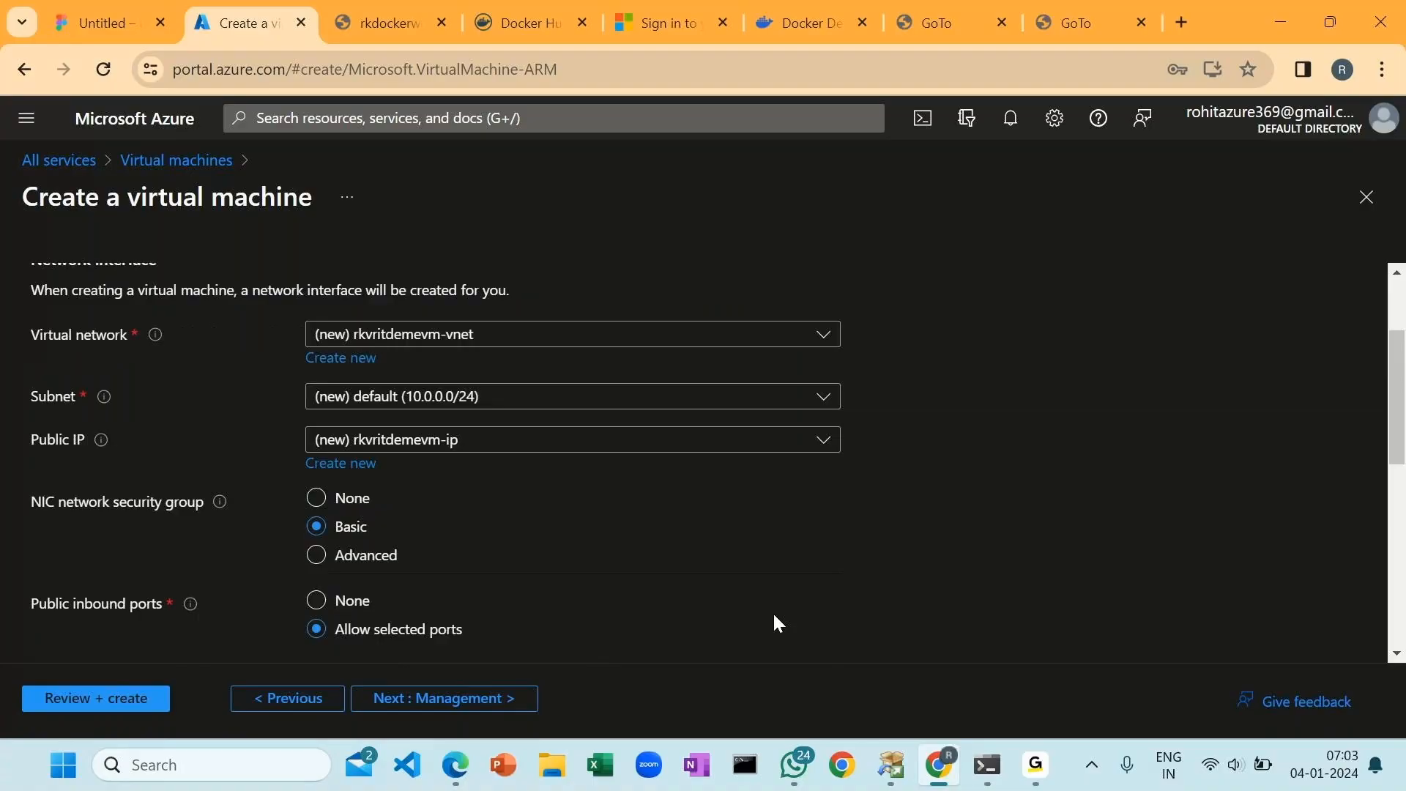
left_click(449, 705)
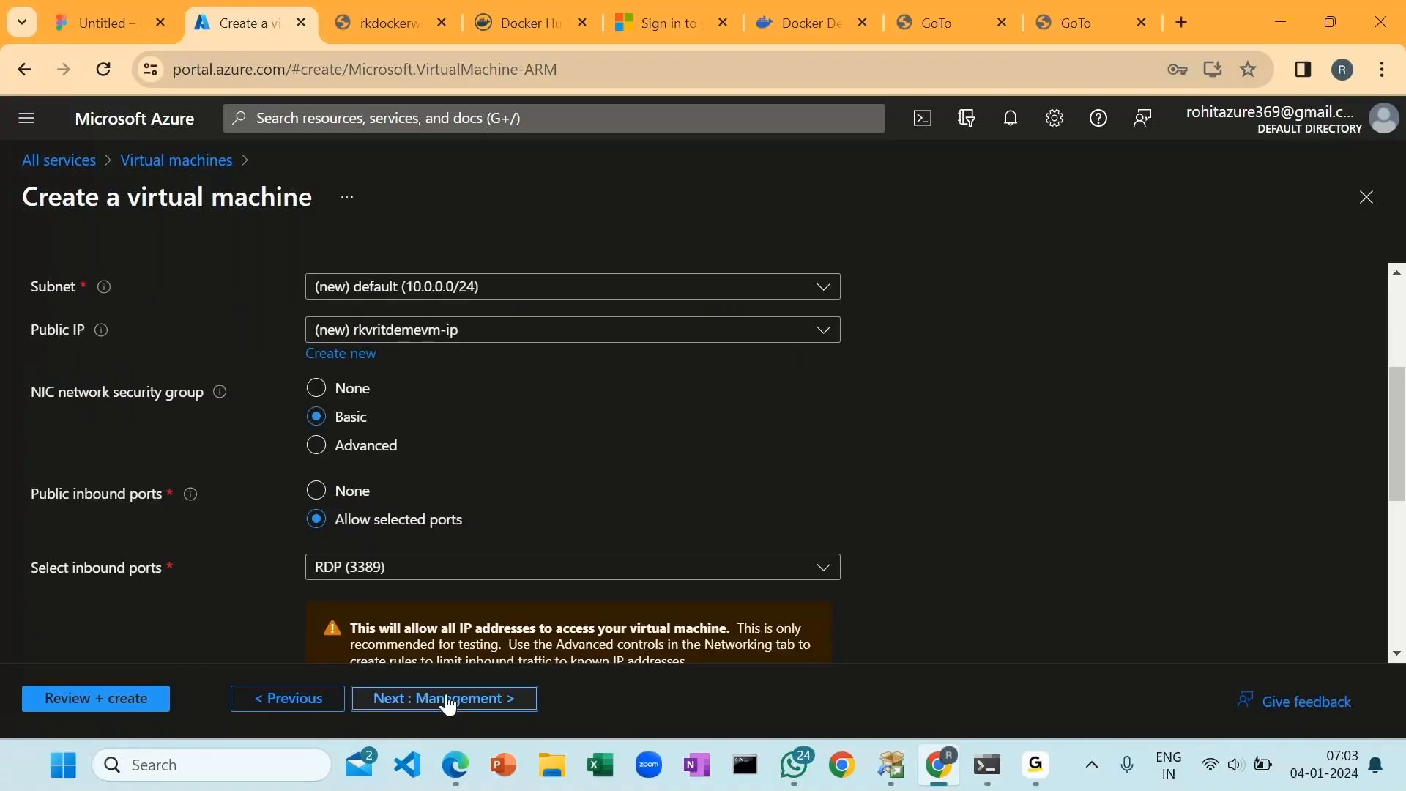
left_click(452, 705)
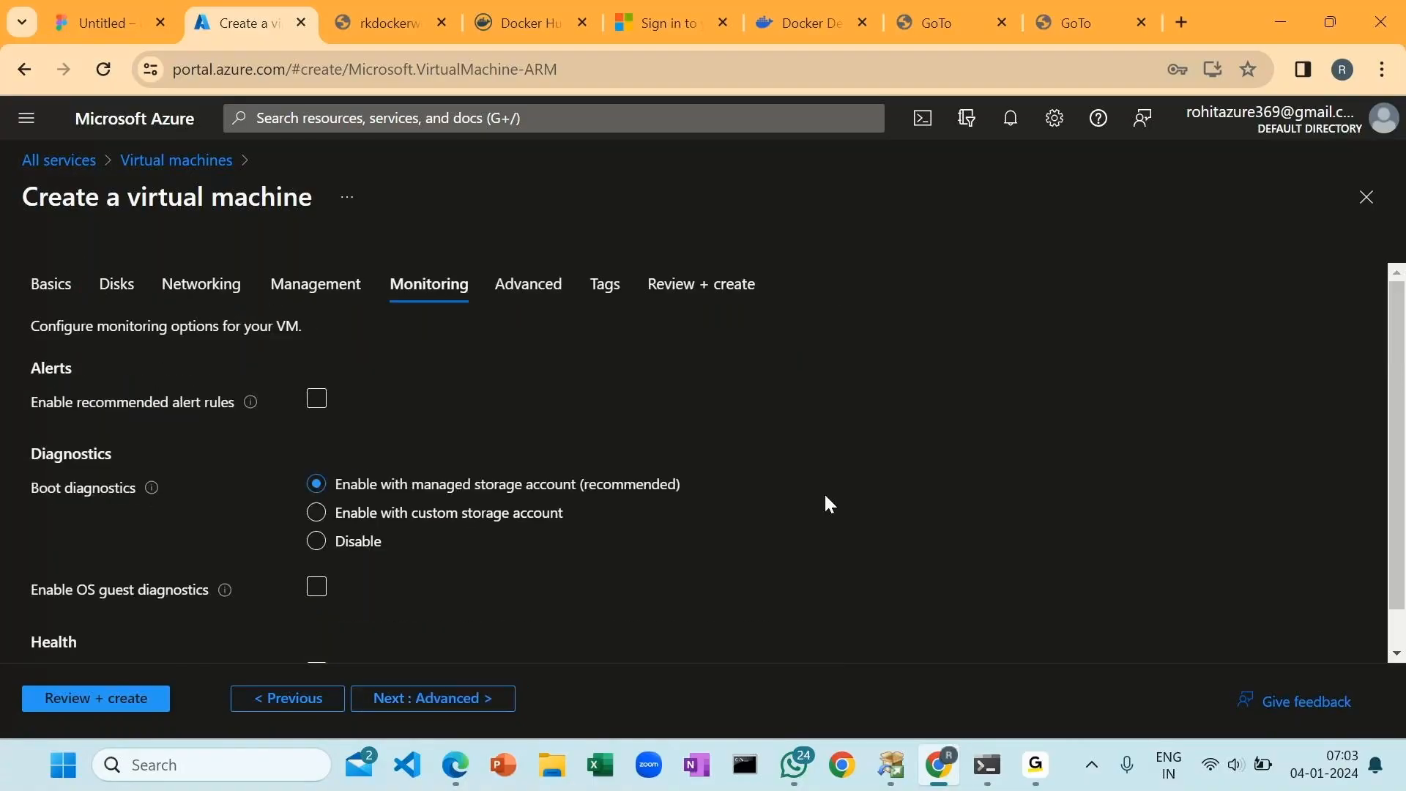
left_click(473, 705)
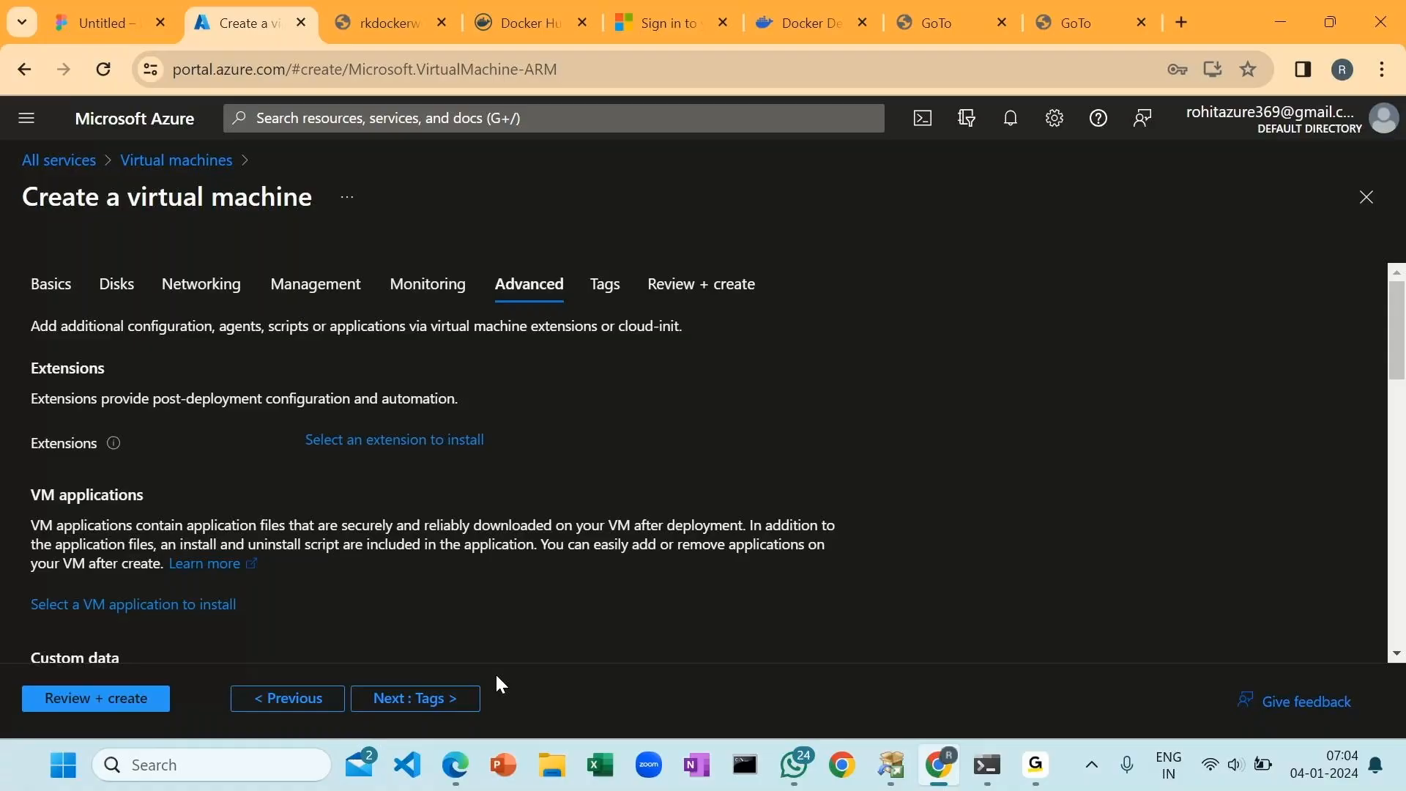
left_click(117, 698)
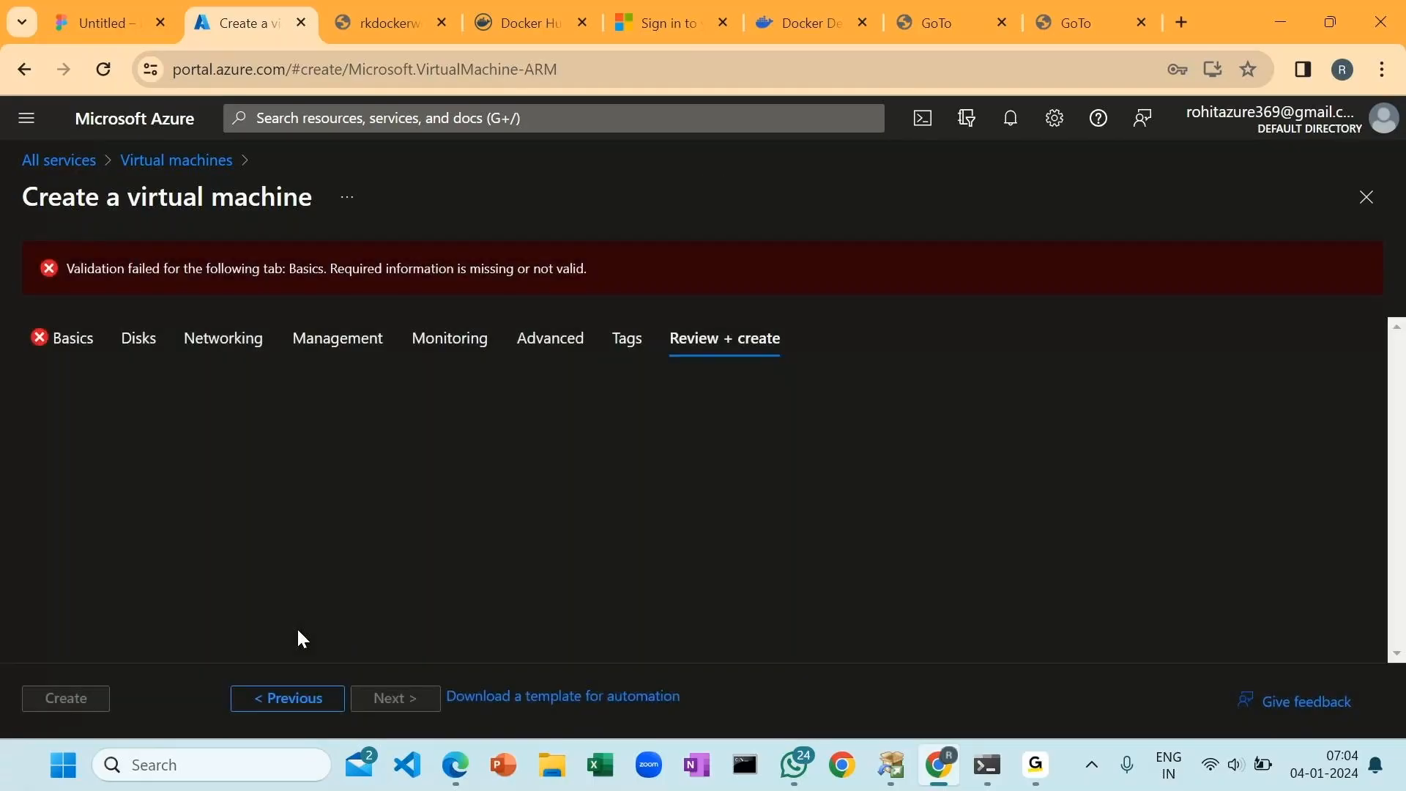
- Confirm the eligible Windows 10/11 license with multi-tenant hosting rights in the basic settings, and submit the configuration for review again
left_click(72, 338)
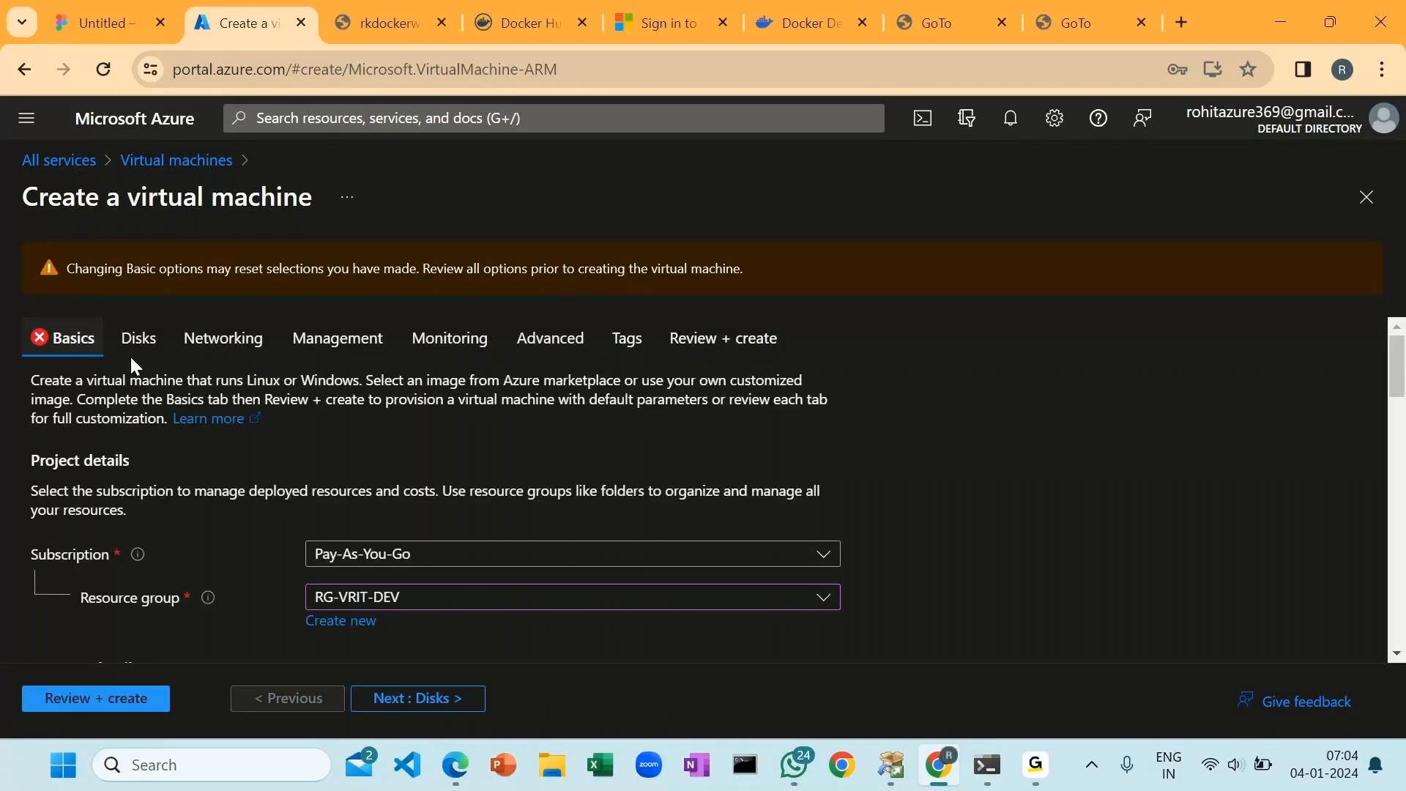
scroll(410, 425, "down", 3)
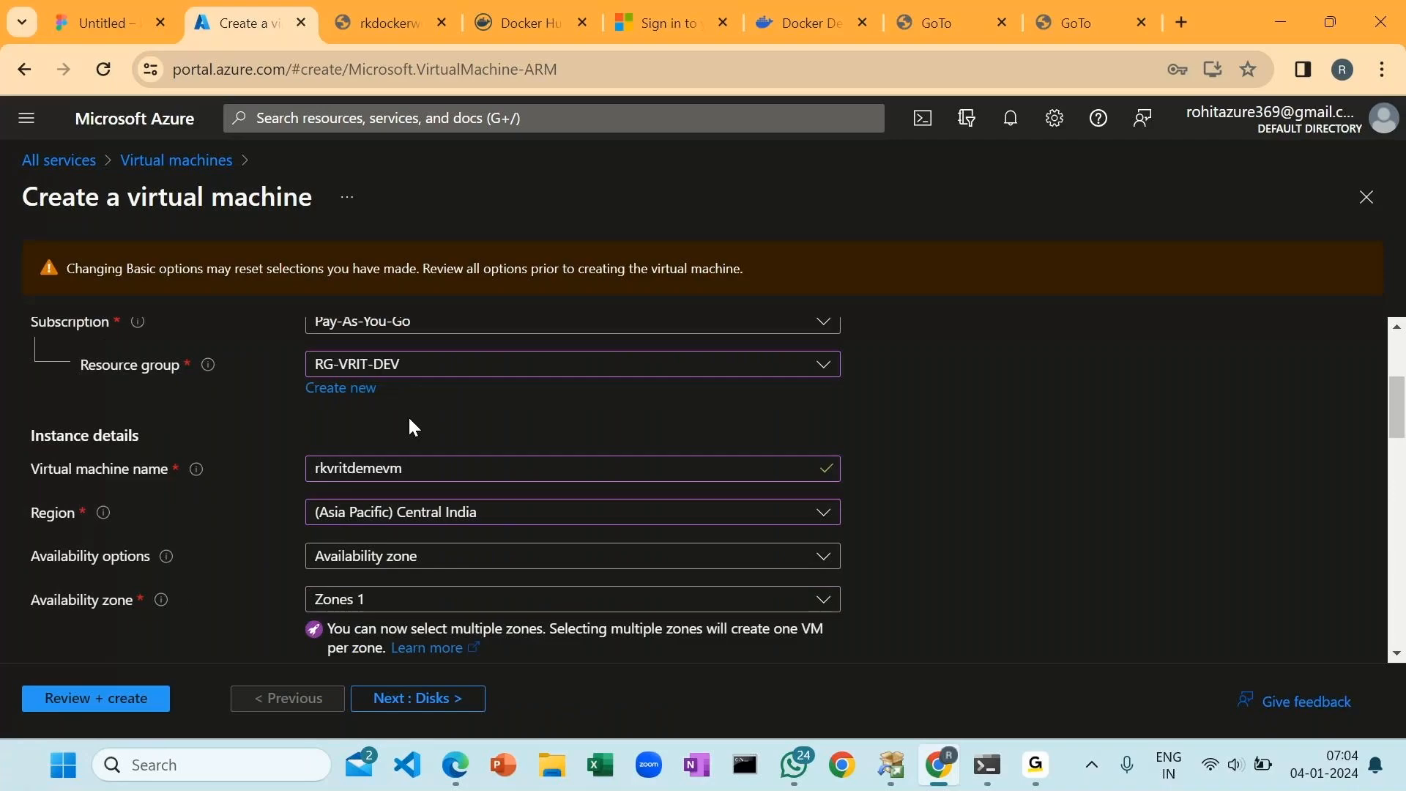
scroll(409, 420, "down", 10)
left_click(112, 559)
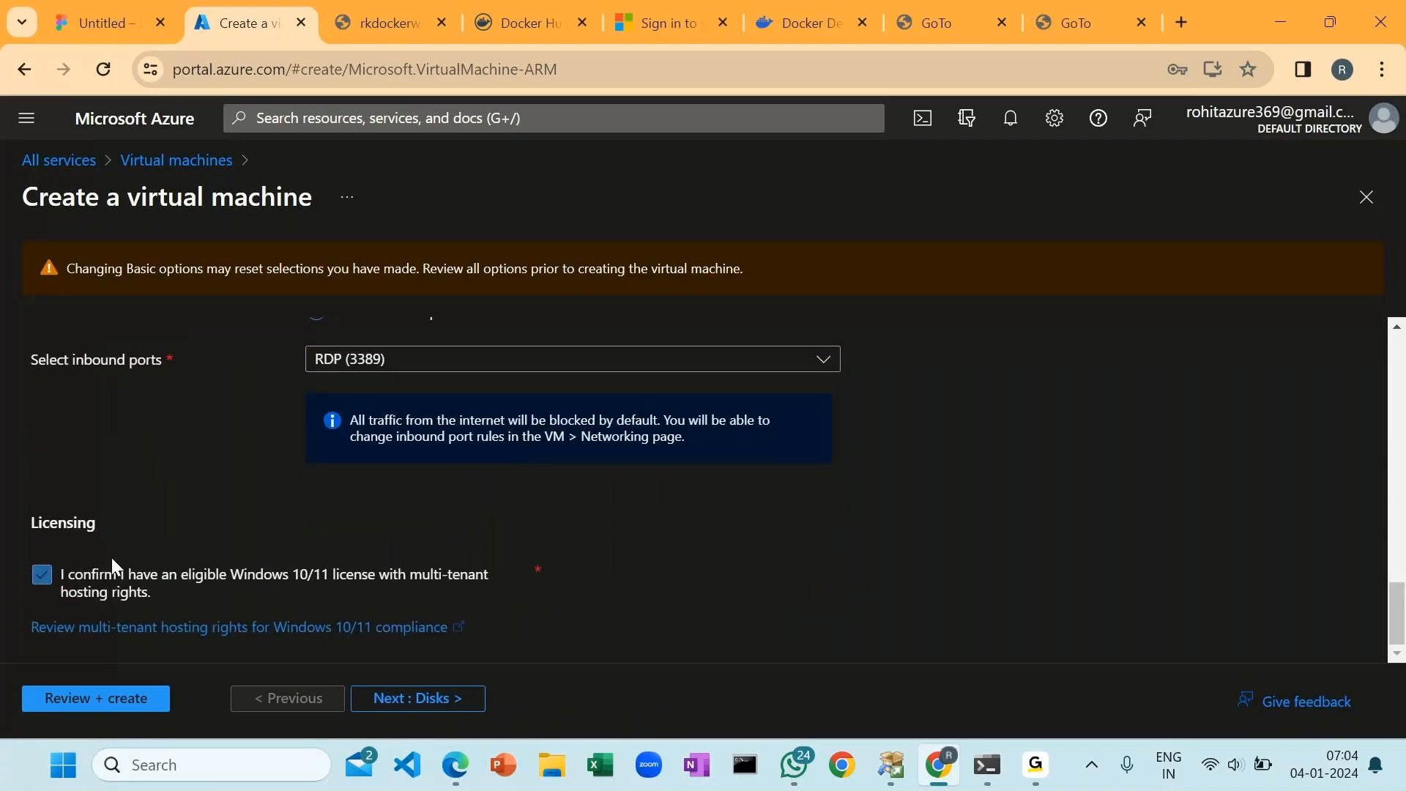
left_click(101, 696)
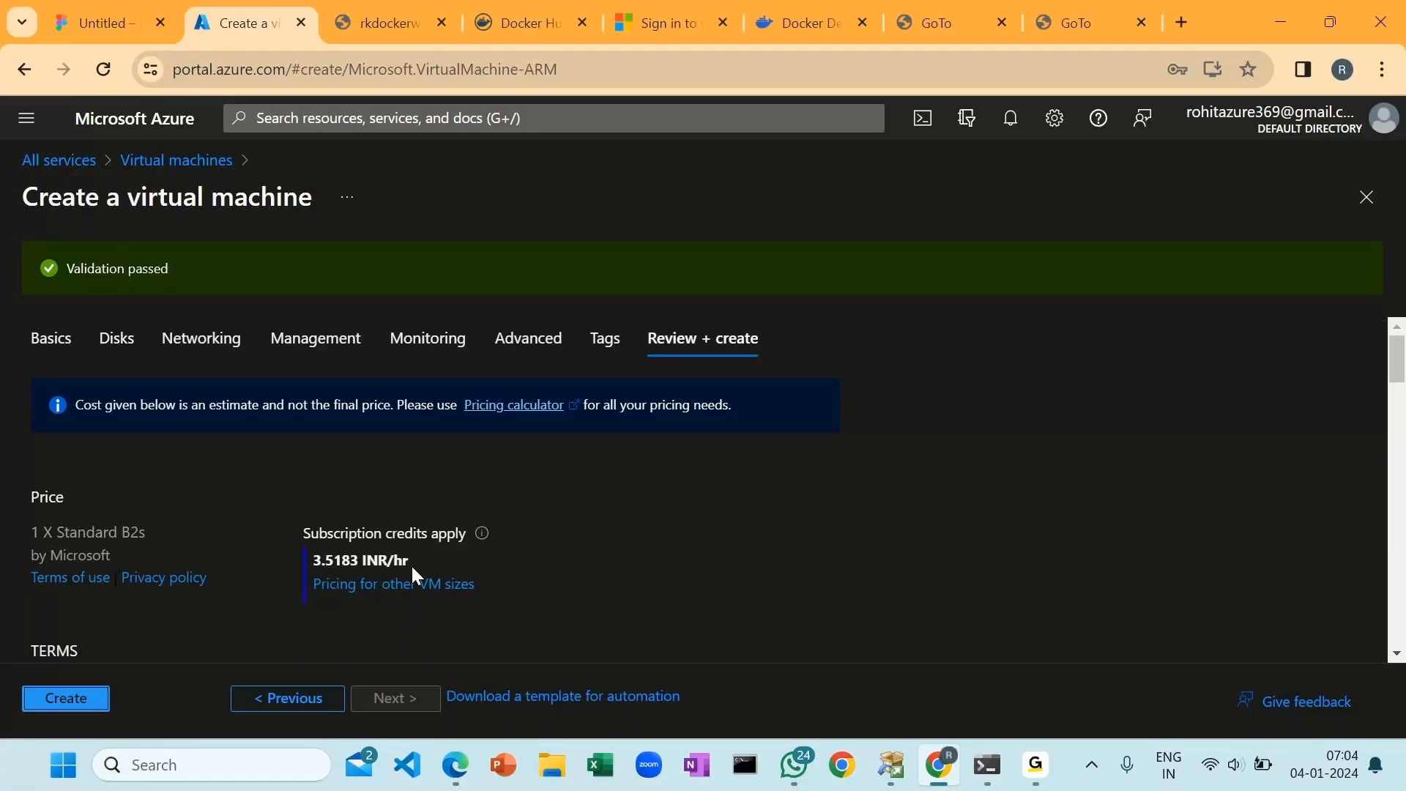
- Check the hourly price in the review summary and create the virtual machine
triple_click(309, 568)
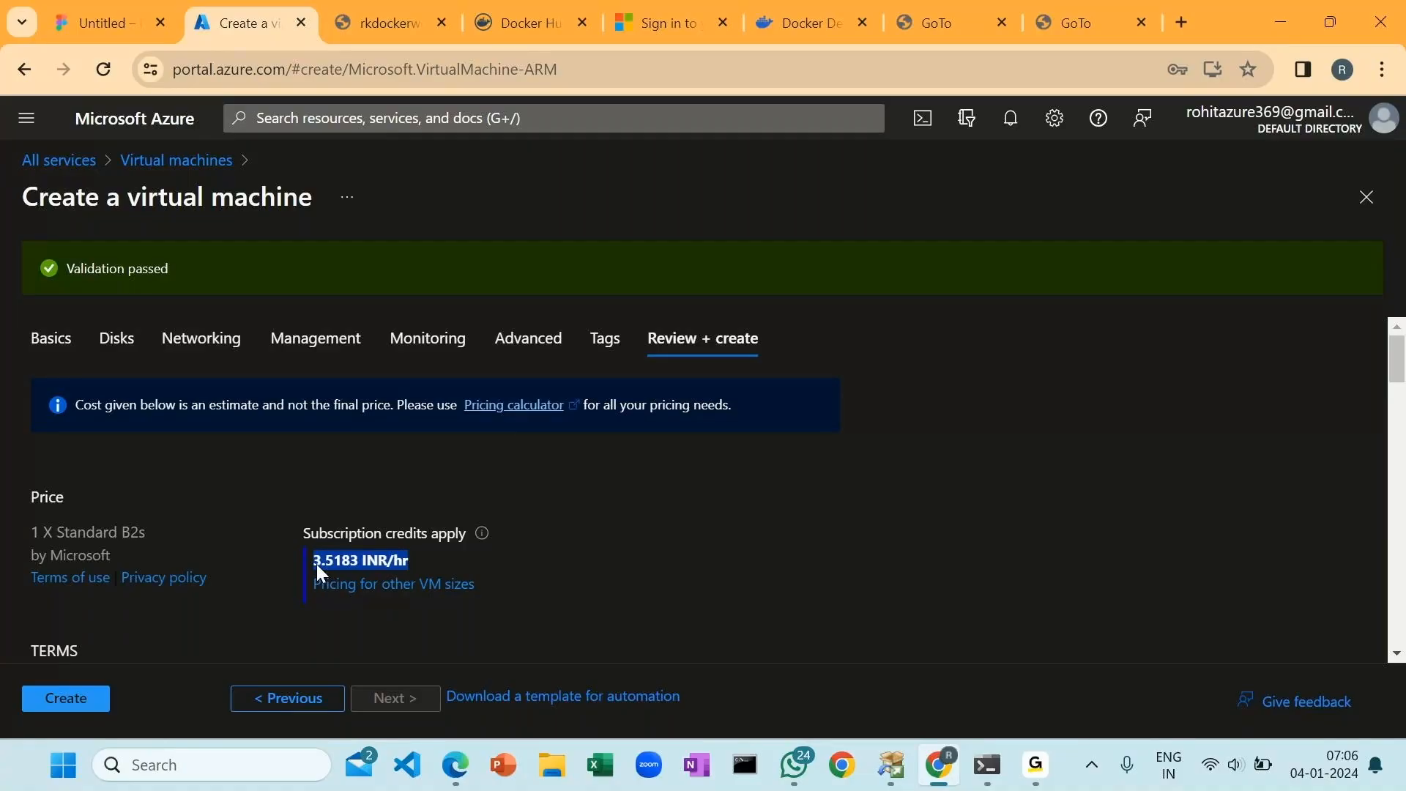
scroll(335, 532, "down", 1)
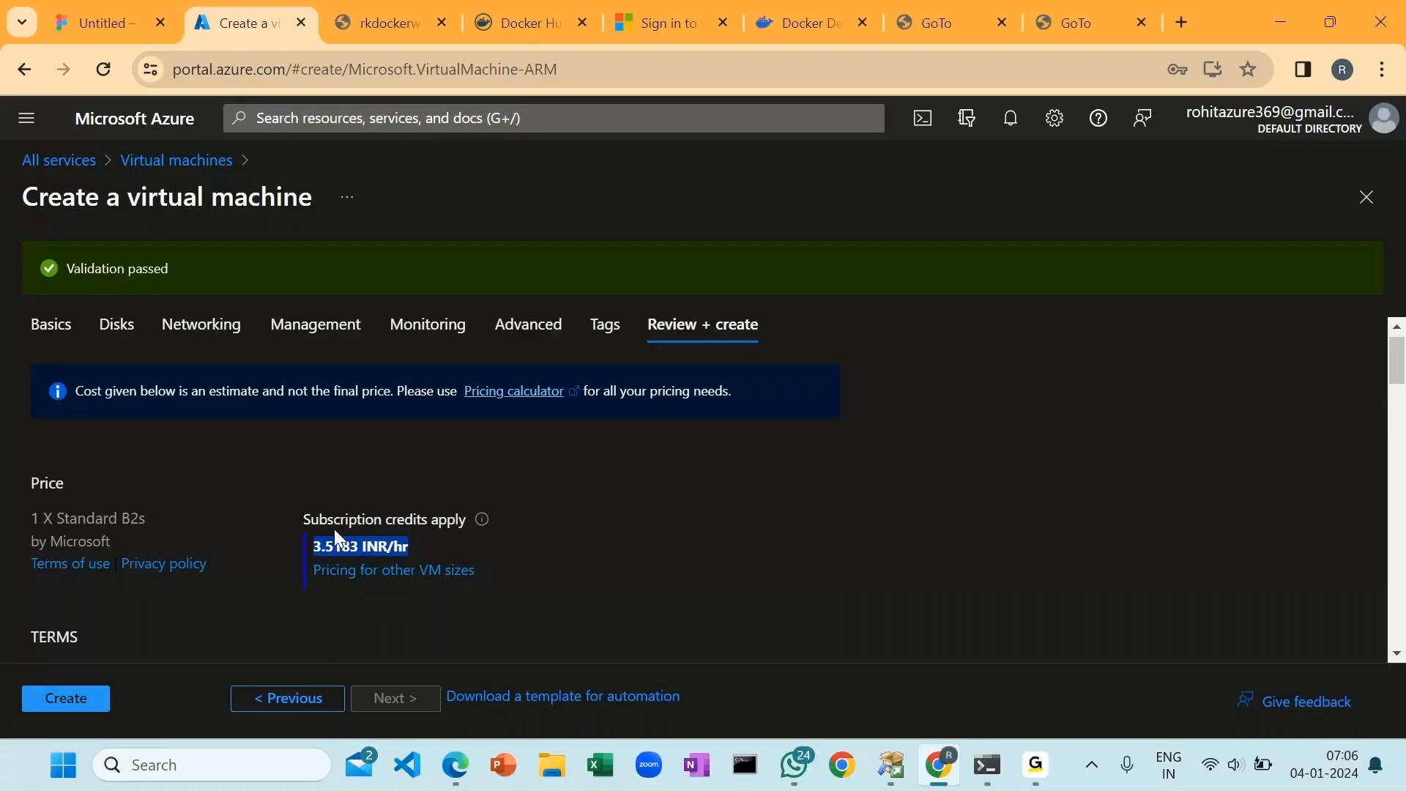
scroll(334, 529, "down", 3)
left_click(64, 699)
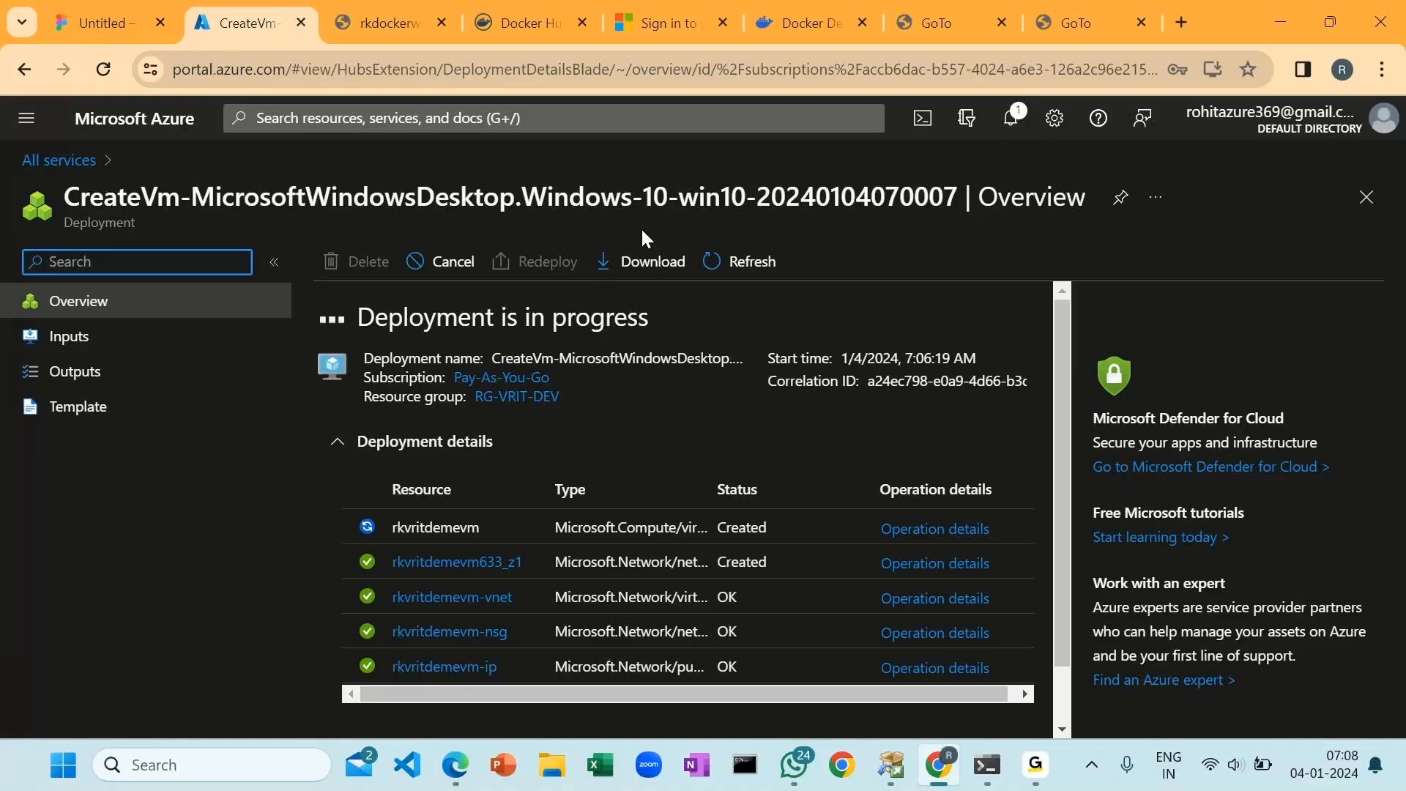
- Look over the deployment details, close them, and open rkvritdemevm from the list of virtual machines
scroll(791, 454, "down", 1)
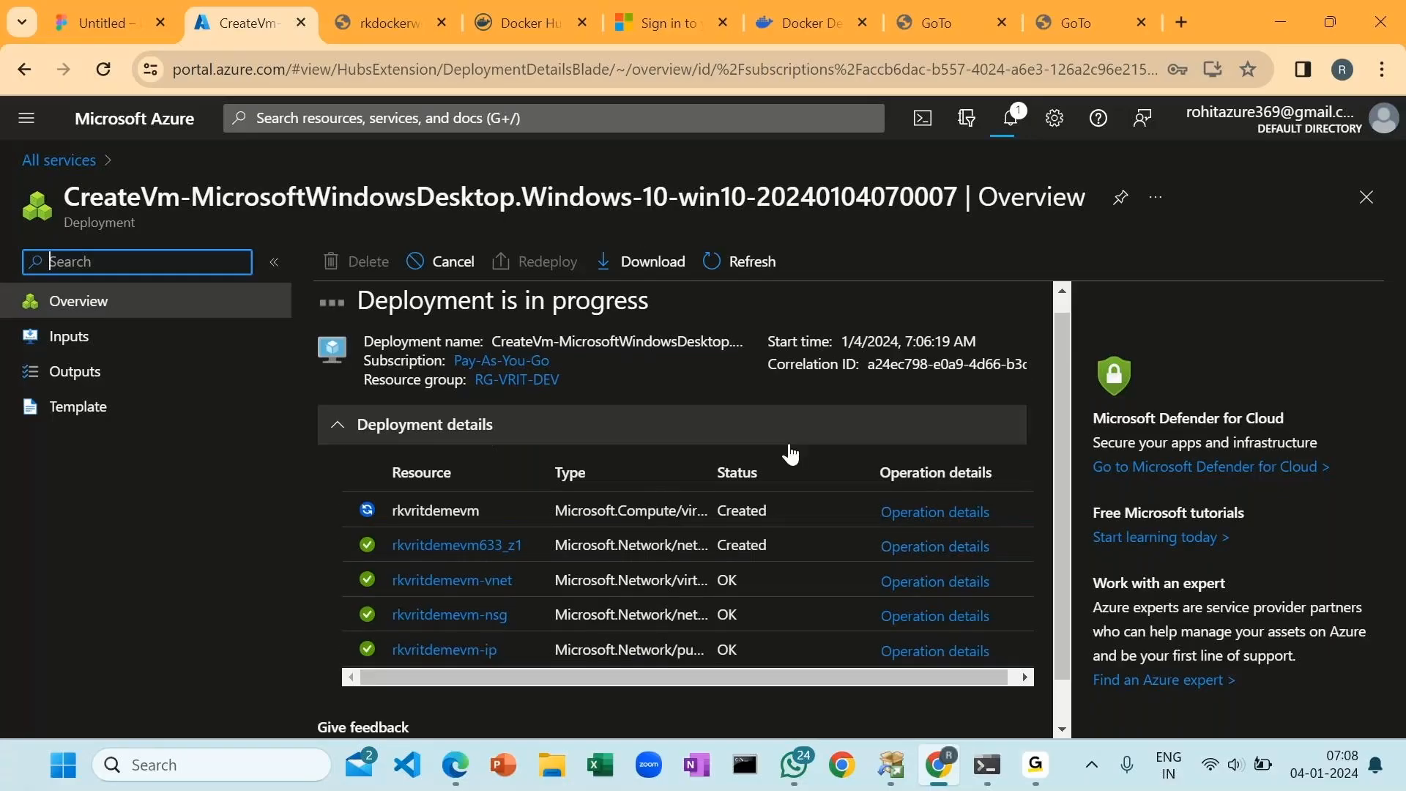
scroll(791, 454, "down", 1)
left_click(1367, 197)
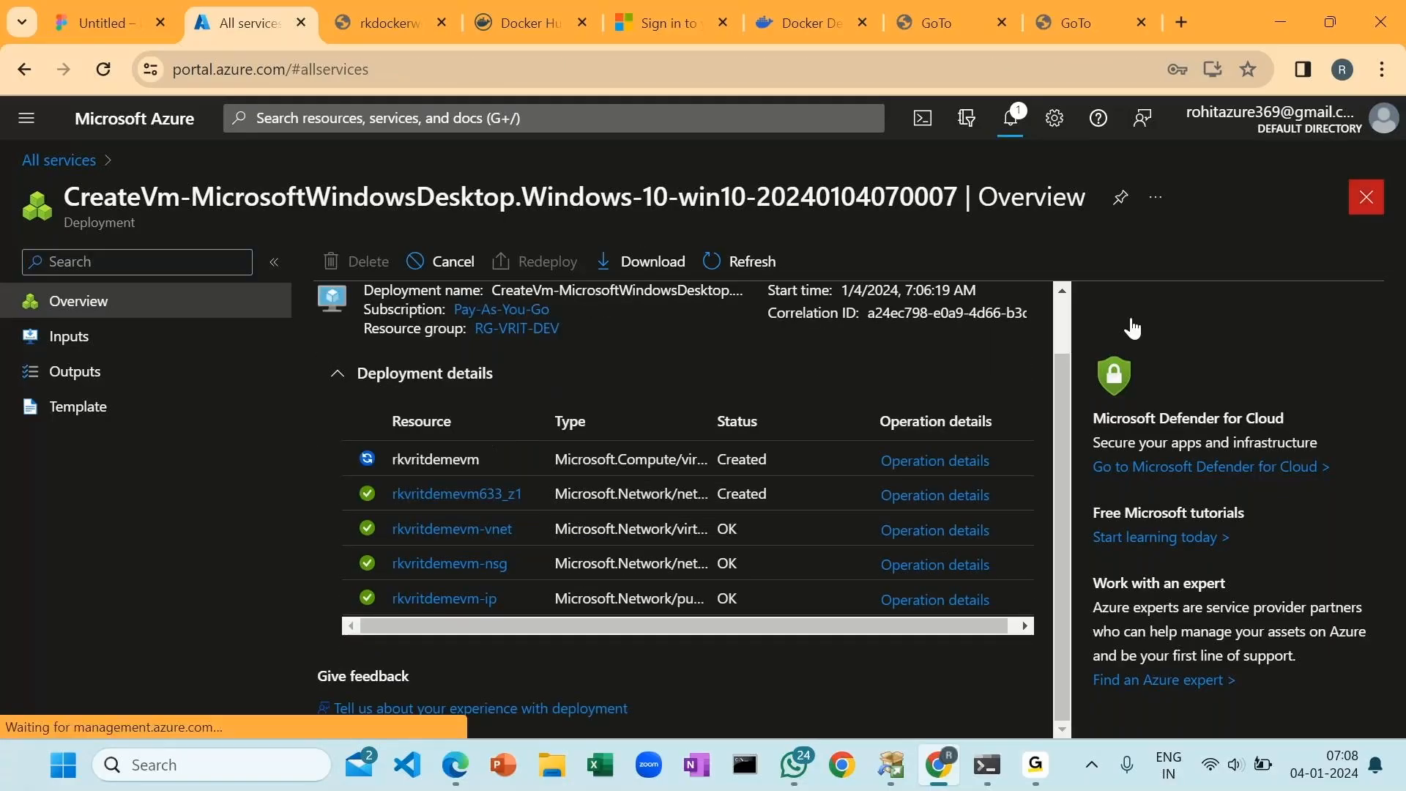
left_click(461, 322)
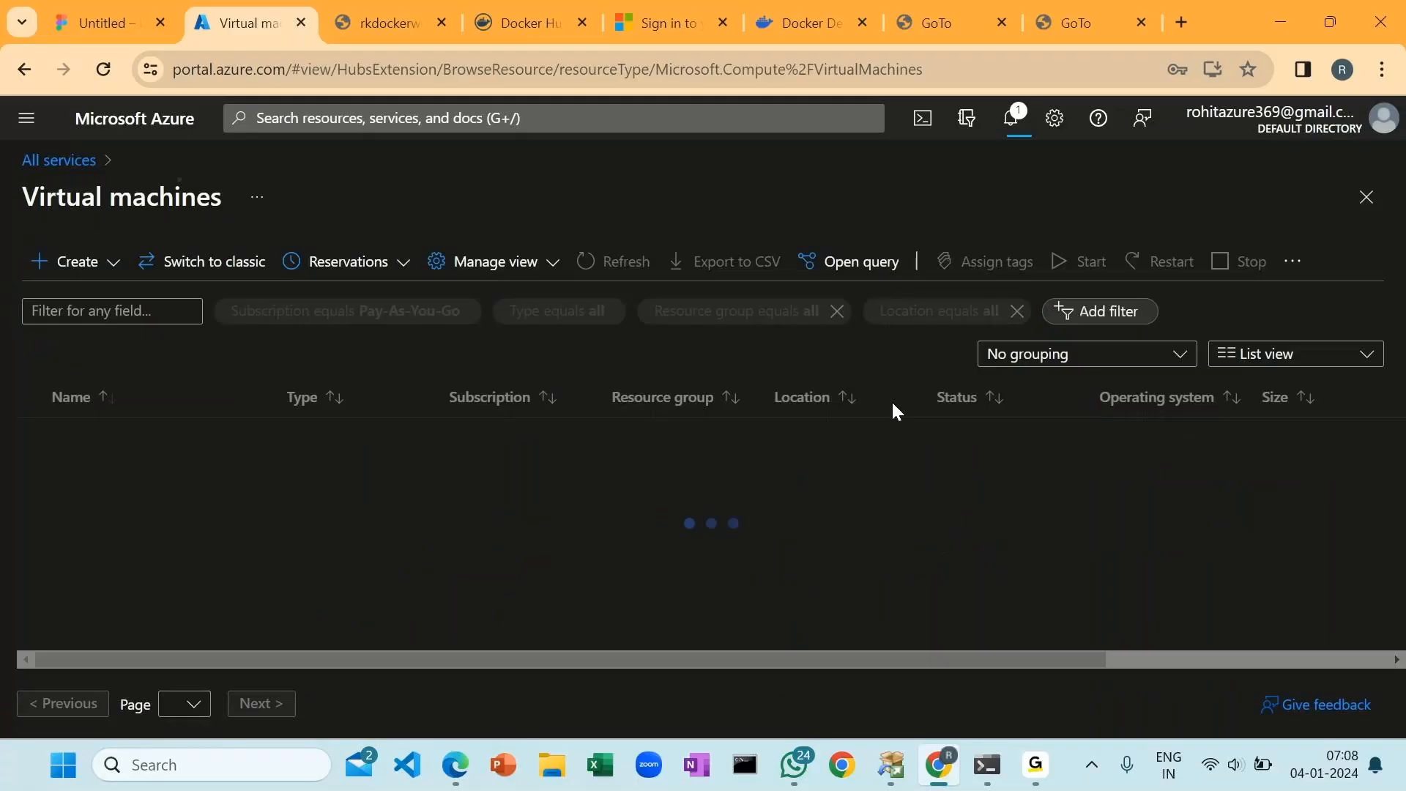
left_click(117, 468)
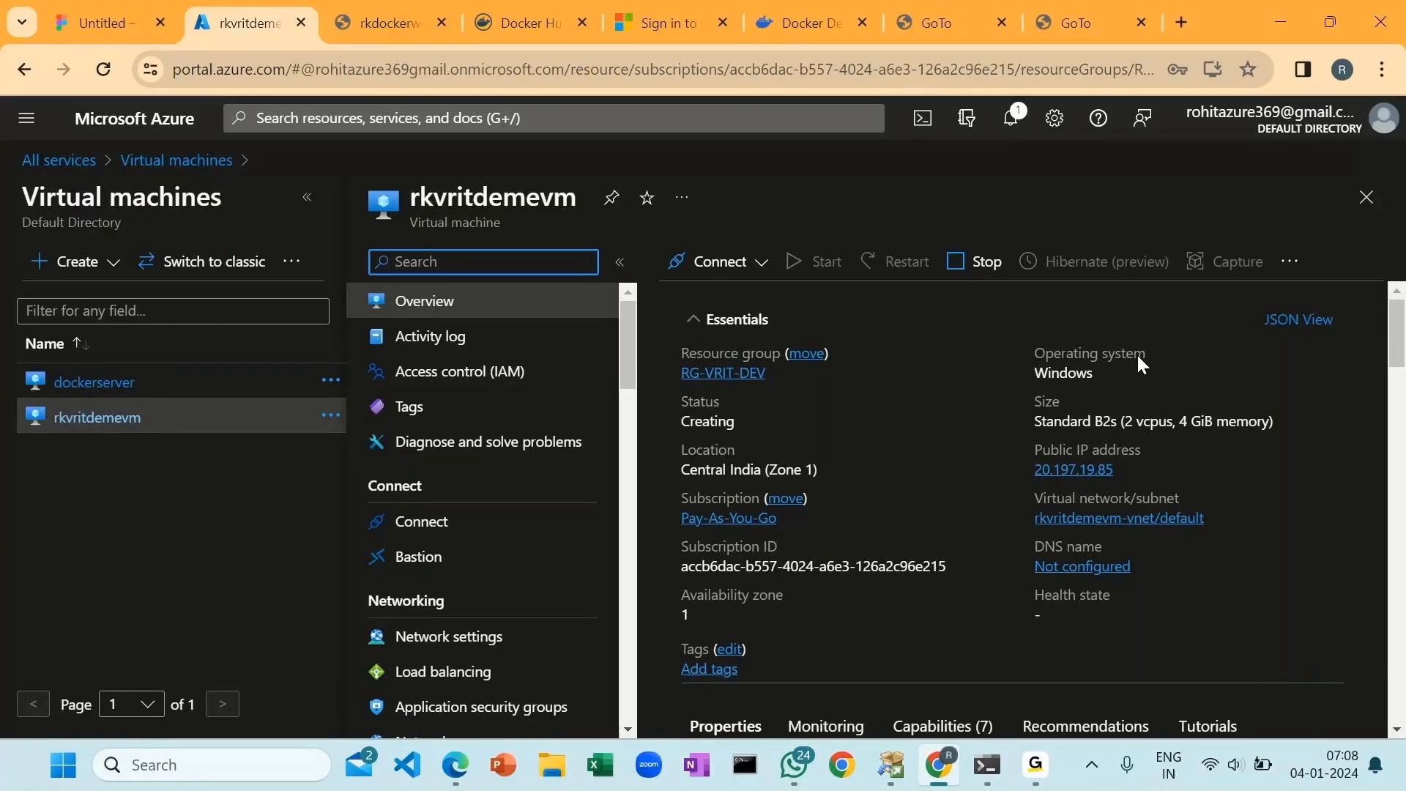
- Examine the rkvritdemevm overview: its status, size with vCPUs and memory, network details and monitoring section
left_click_drag(680, 421, 775, 433)
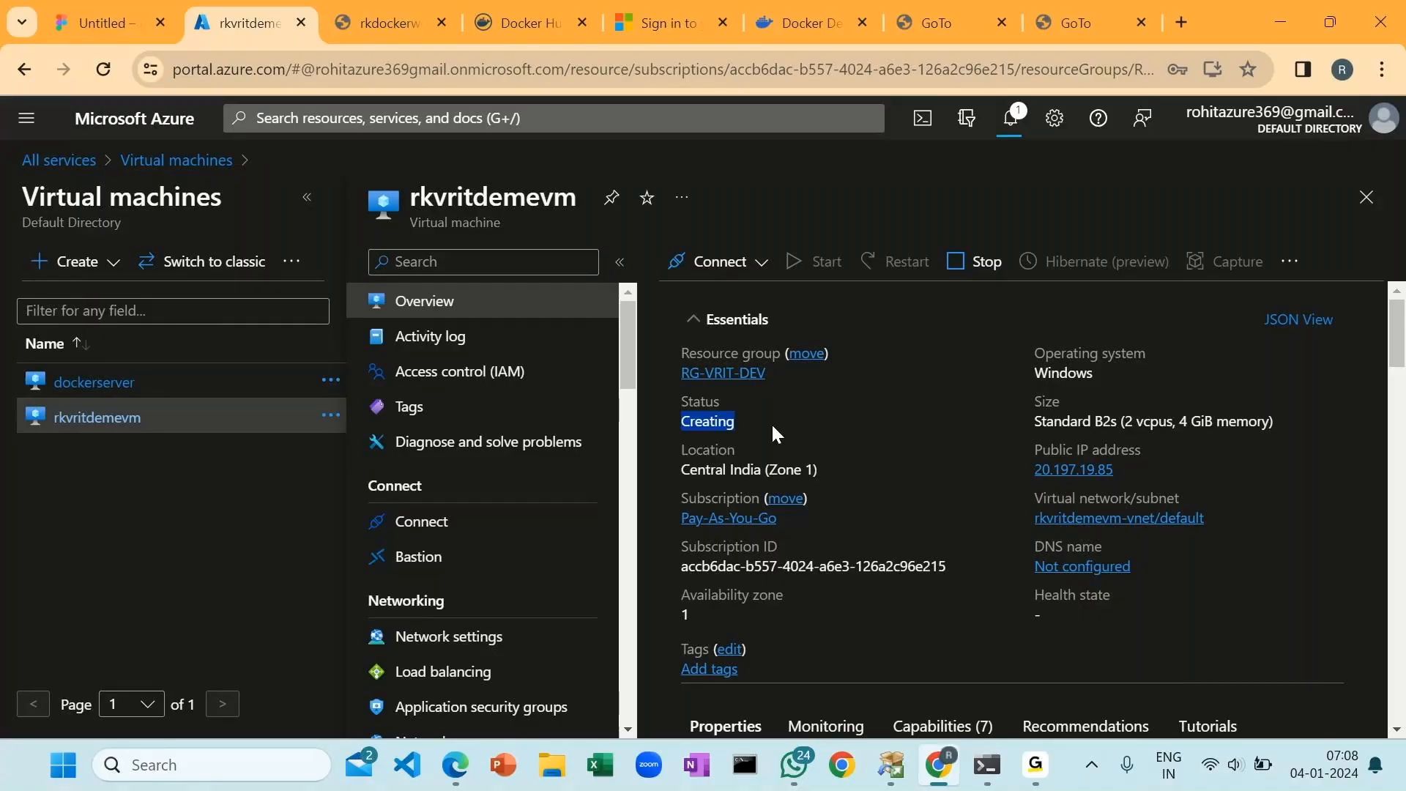
triple_click(1061, 421)
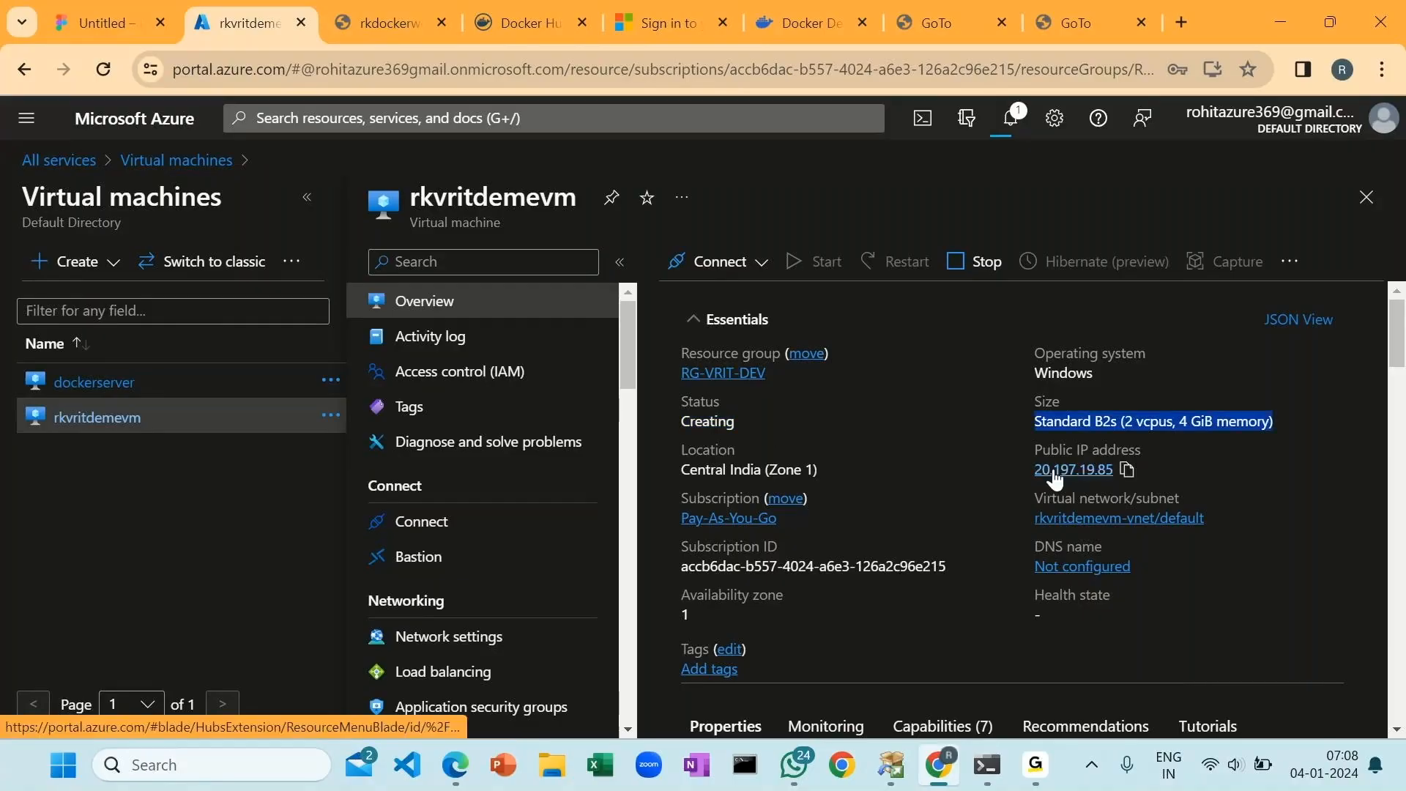
scroll(1167, 541, "down", 1)
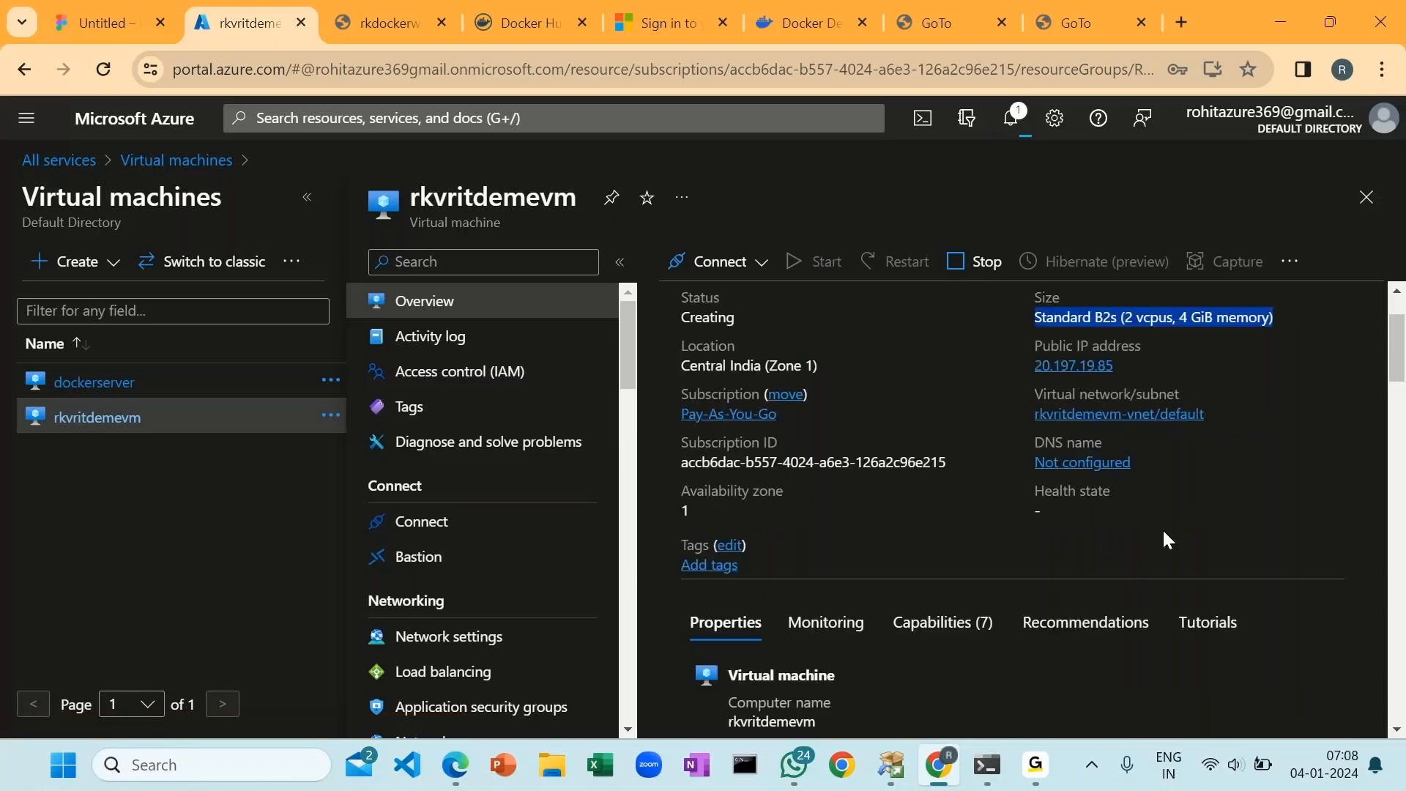
scroll(1121, 526, "down", 3)
left_click(1080, 525)
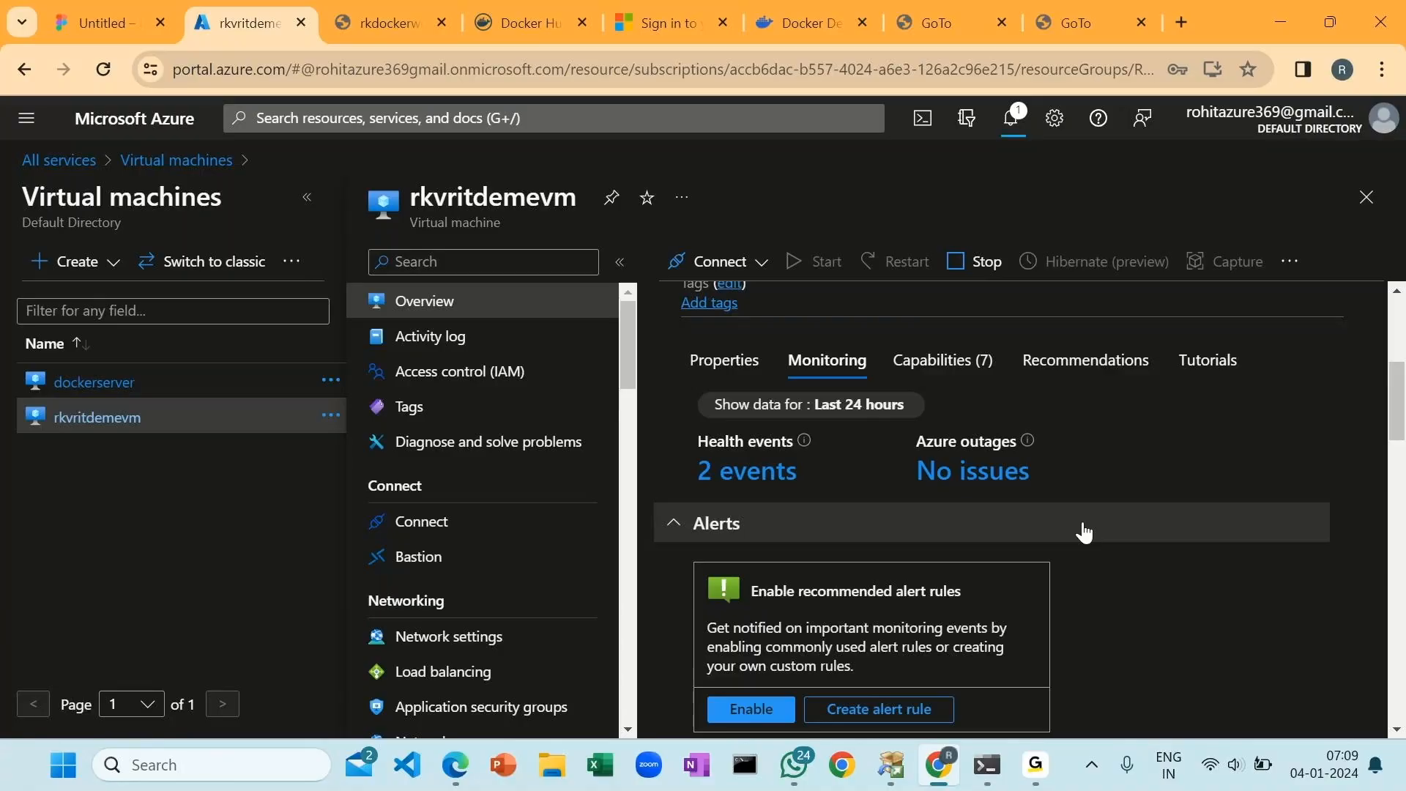
scroll(1316, 430, "up", 3)
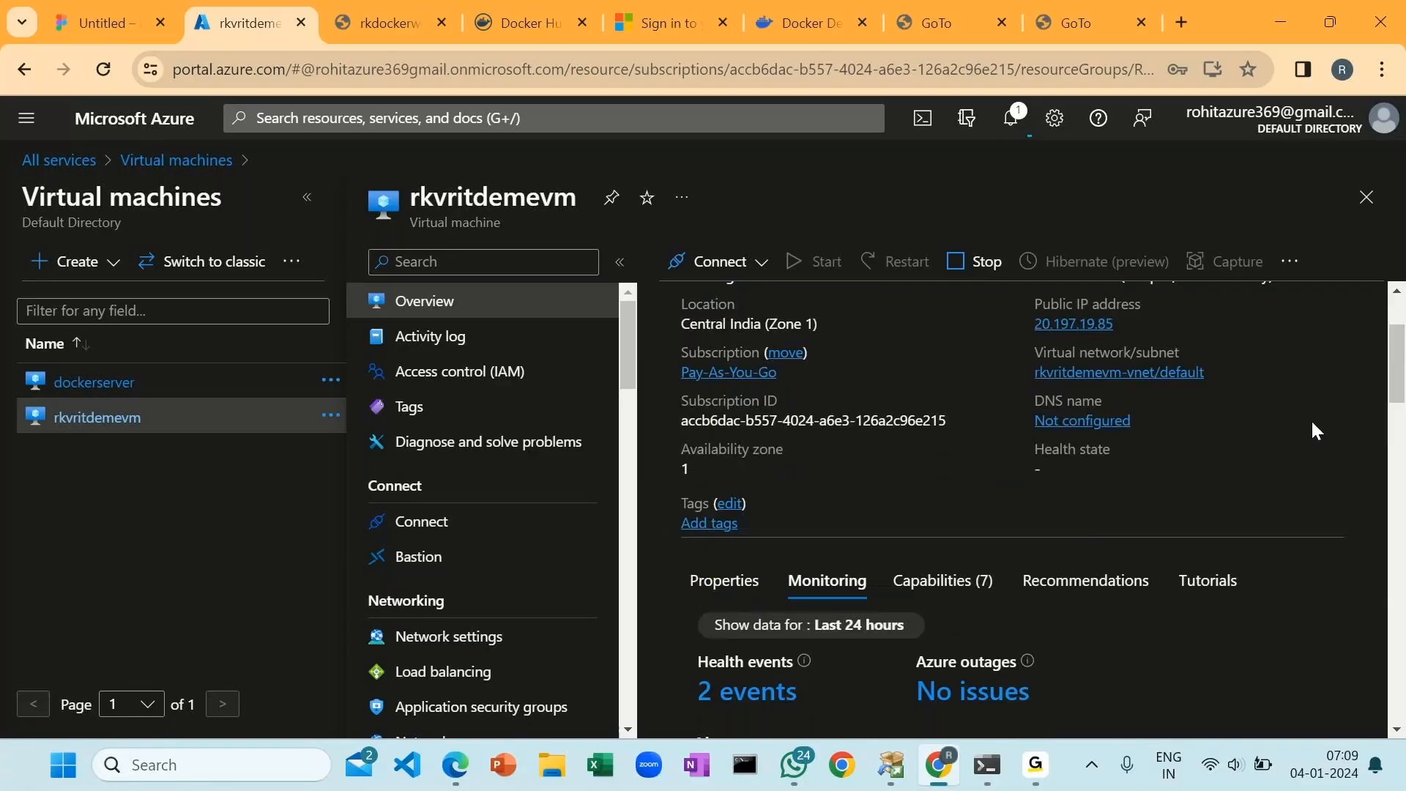
scroll(1313, 424, "up", 2)
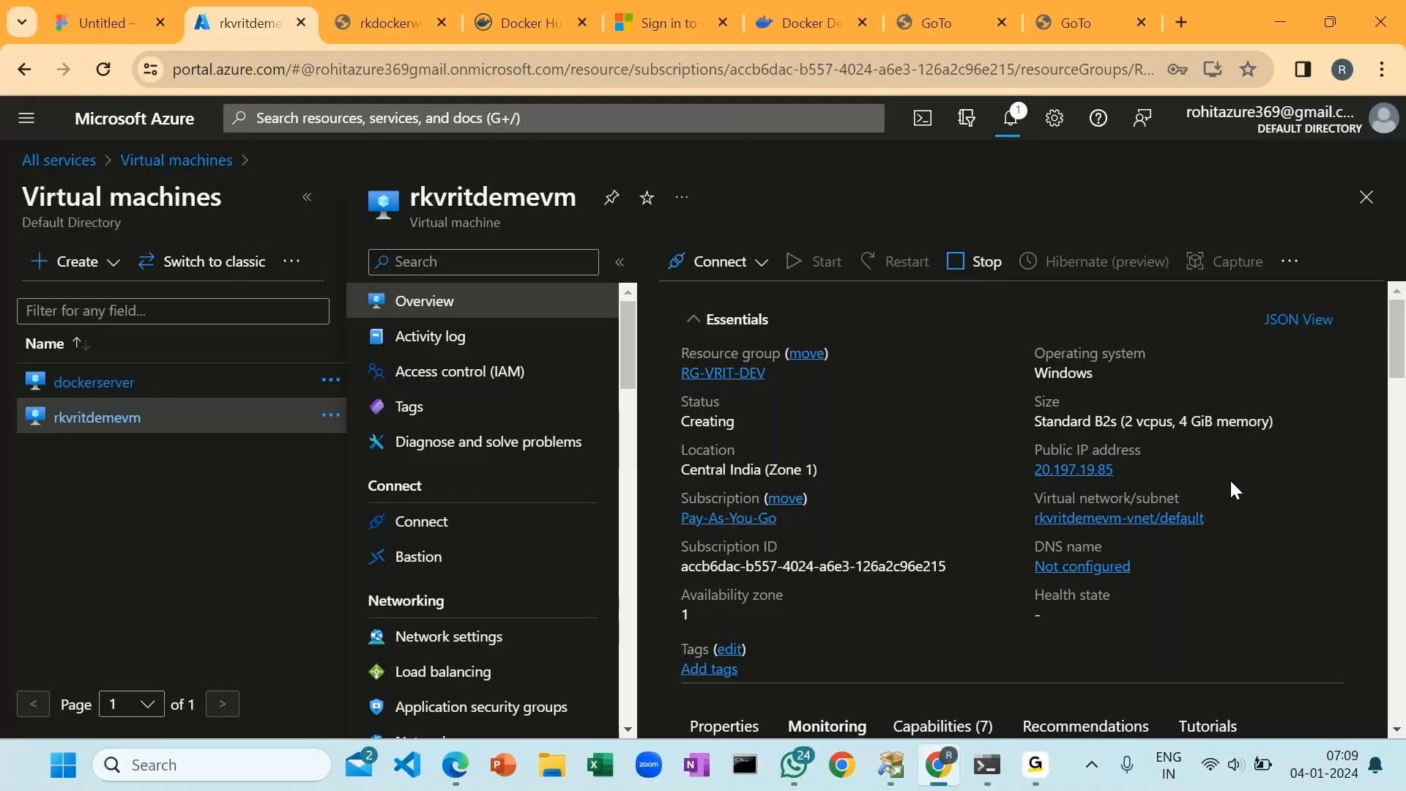
left_click_drag(1125, 423, 1268, 420)
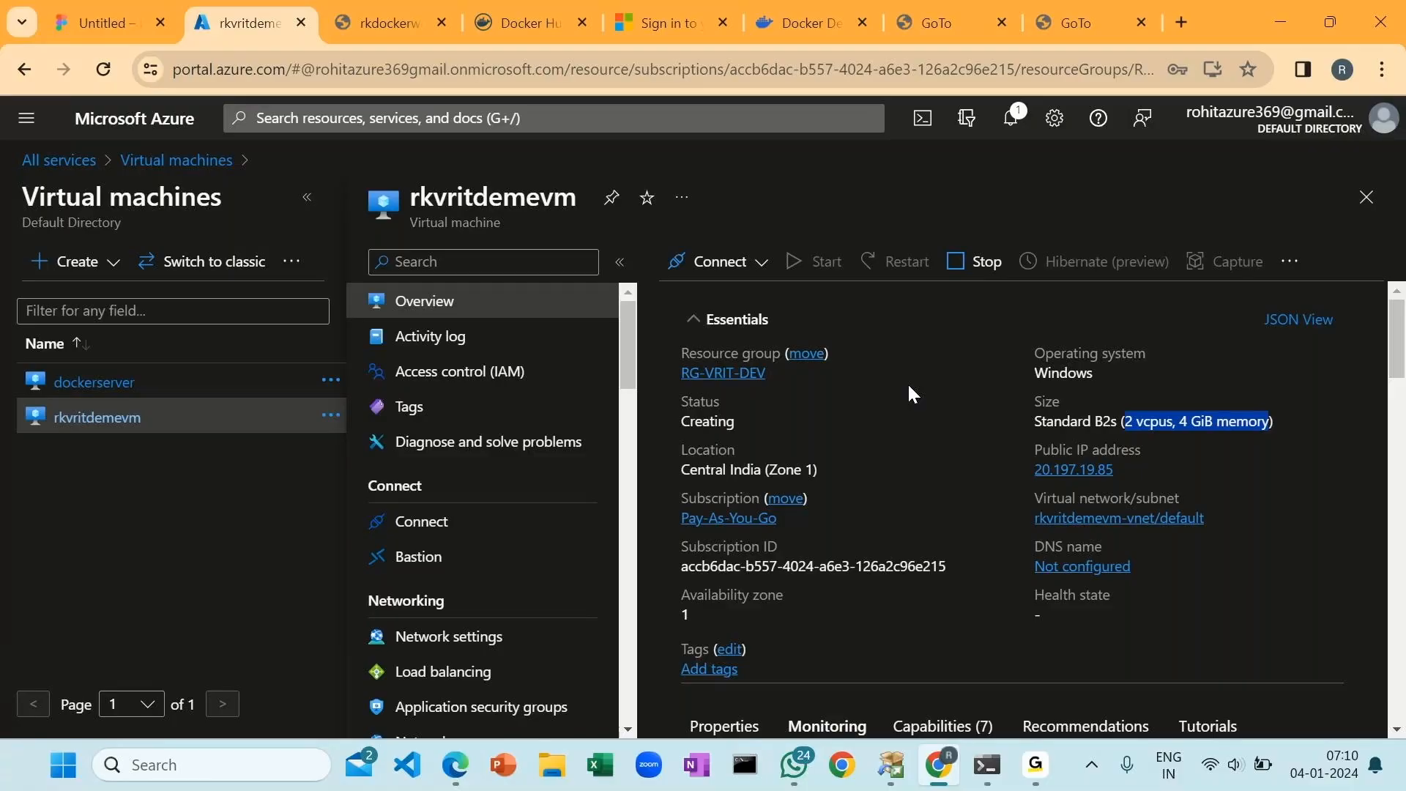
triple_click(1170, 423)
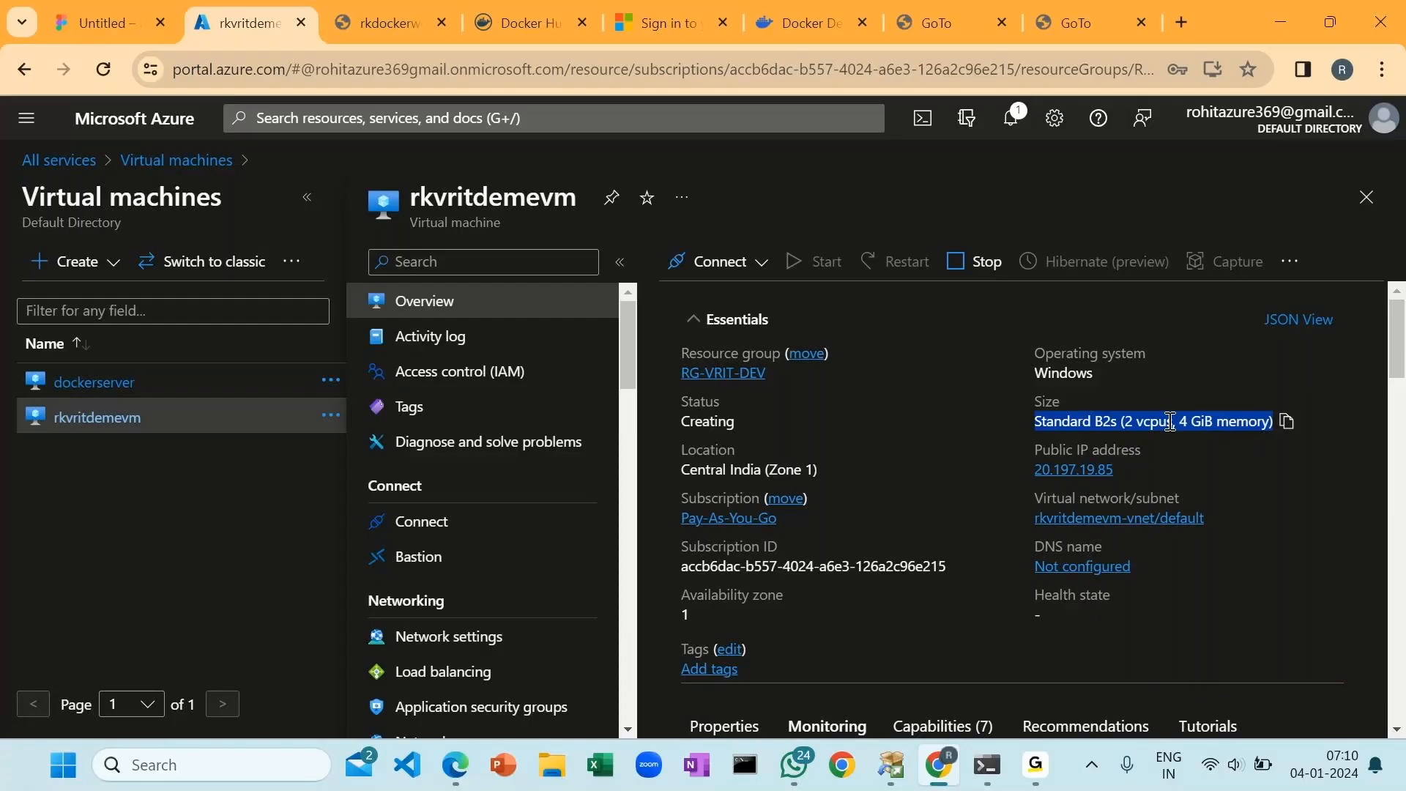
left_click(951, 407)
scroll(951, 407, "down", 2)
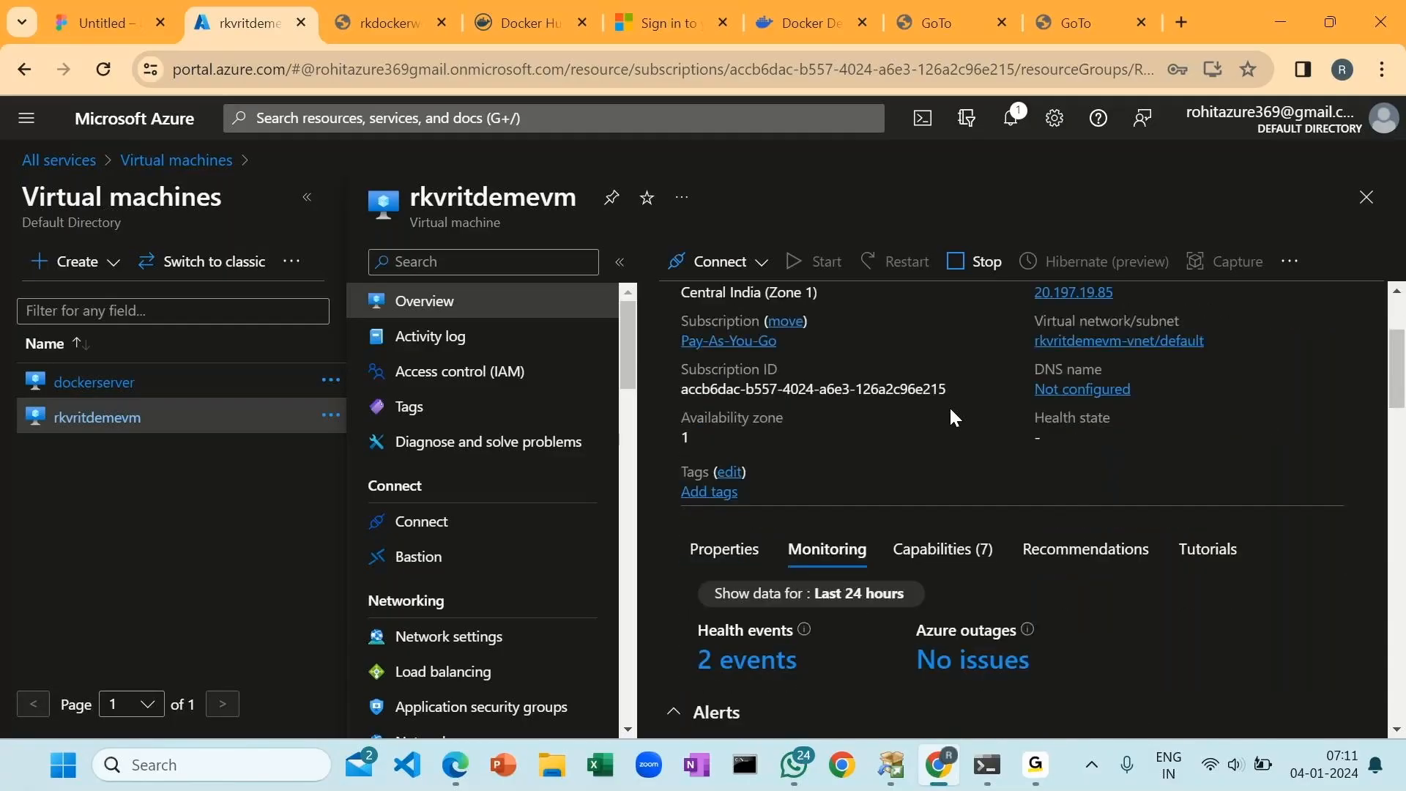
scroll(949, 406, "up", 3)
- Open the connection options for rkvritdemevm and download the RDP file for the native RDP method
left_click(747, 273)
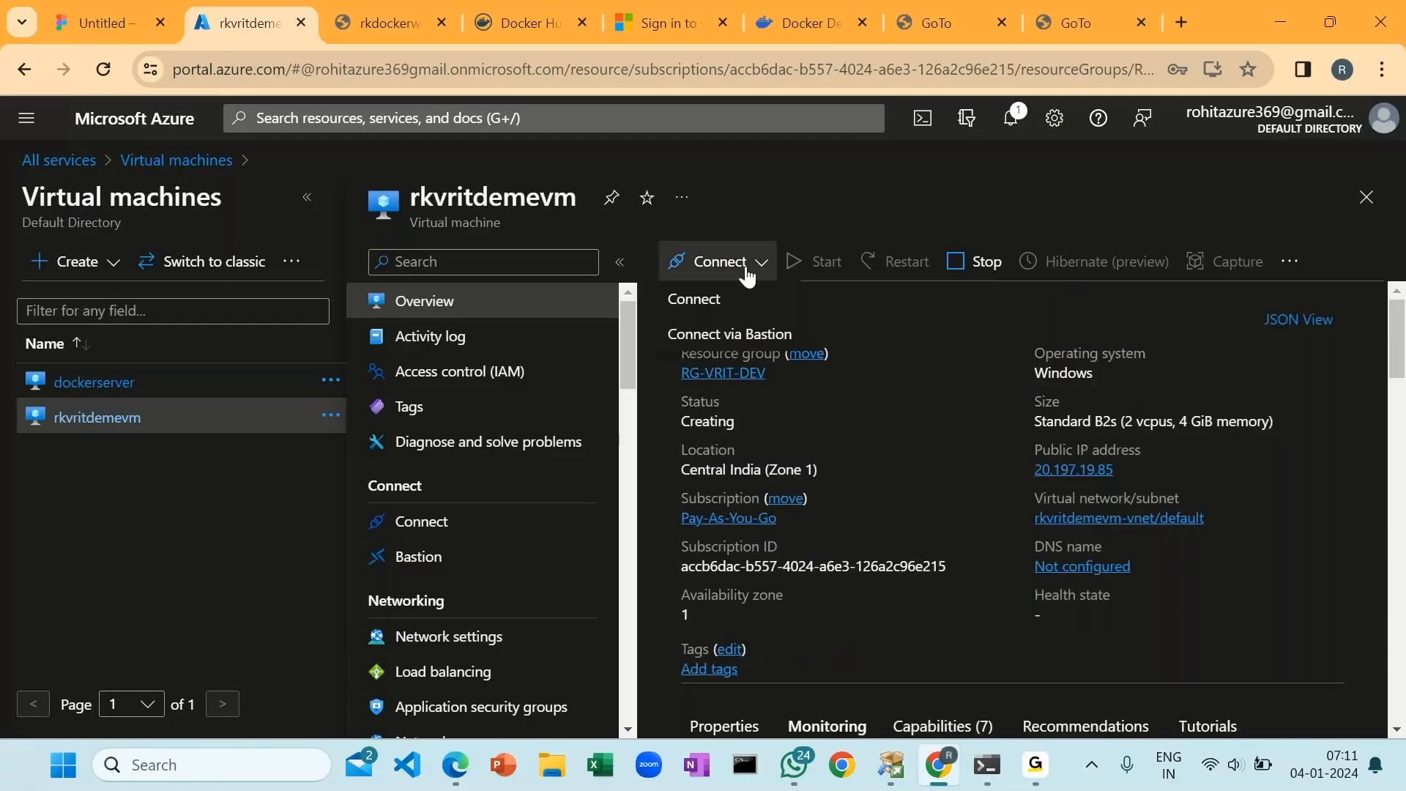
left_click(694, 300)
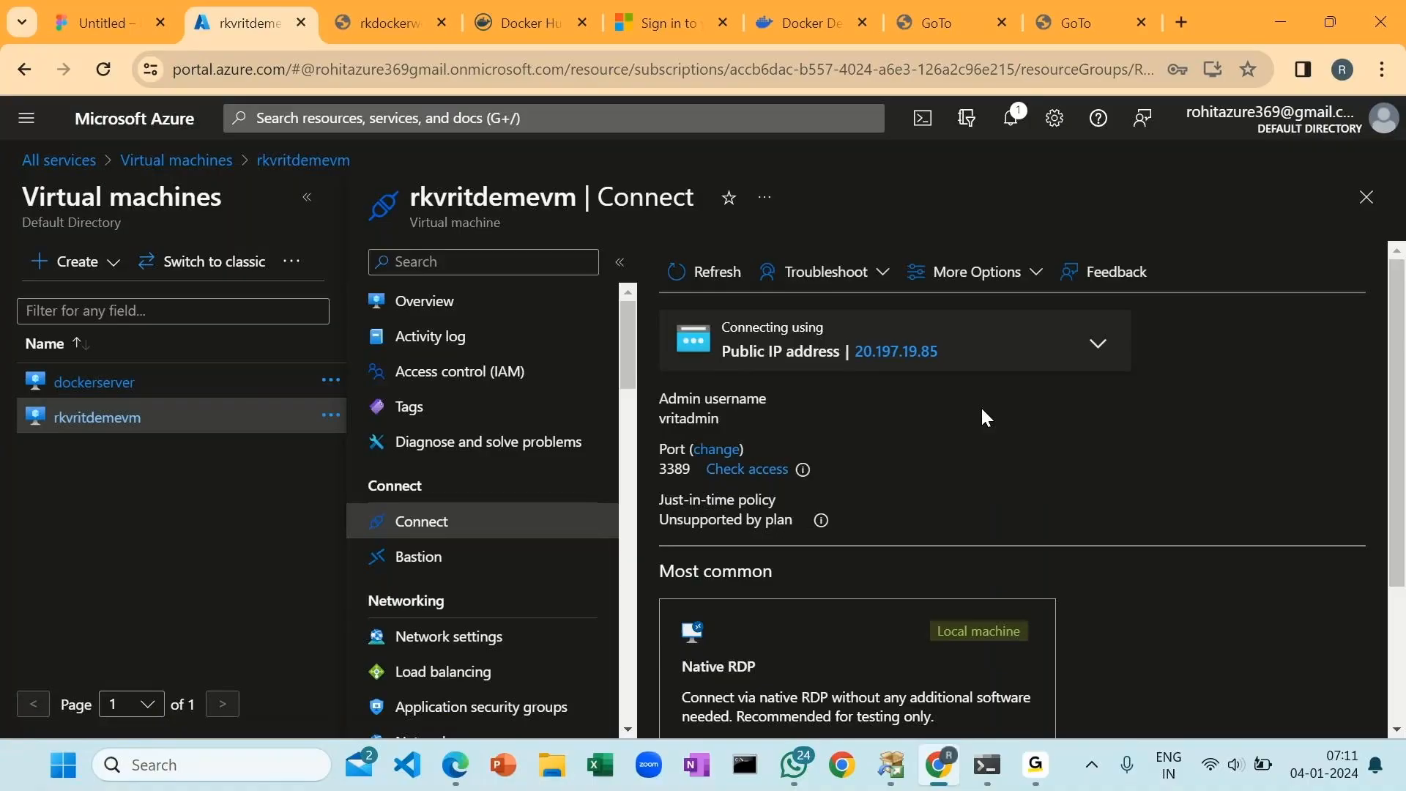
scroll(1088, 521, "down", 1)
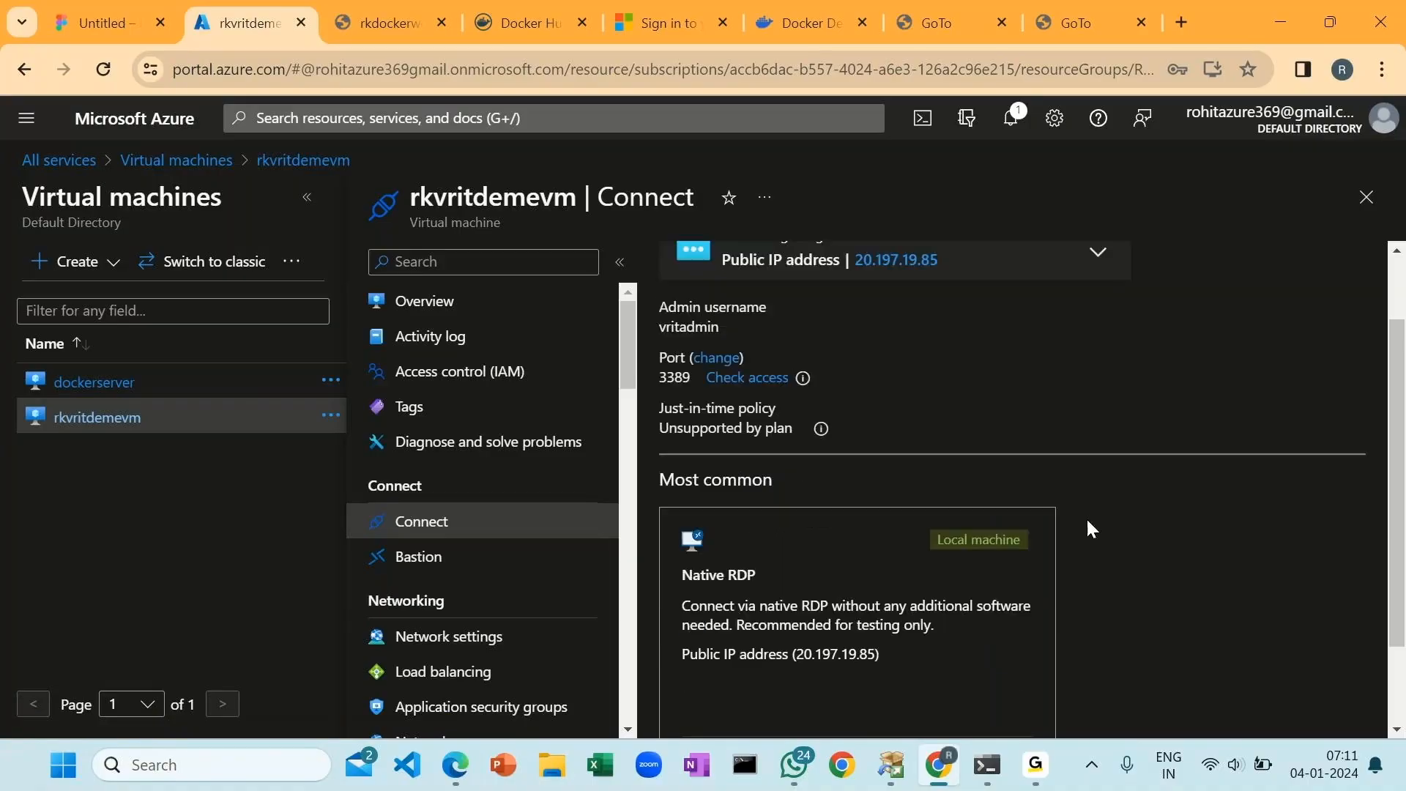
scroll(1088, 522, "down", 1)
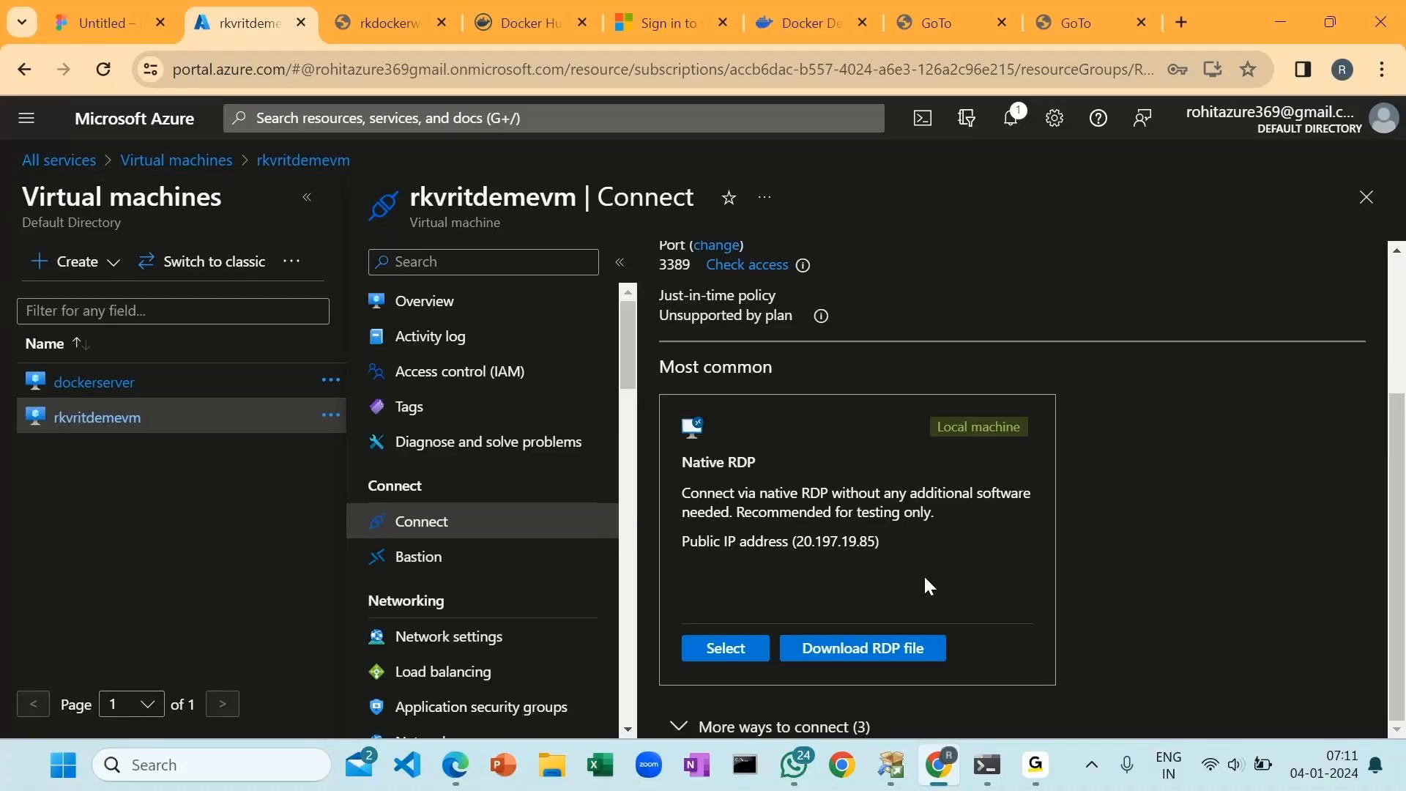
left_click(833, 649)
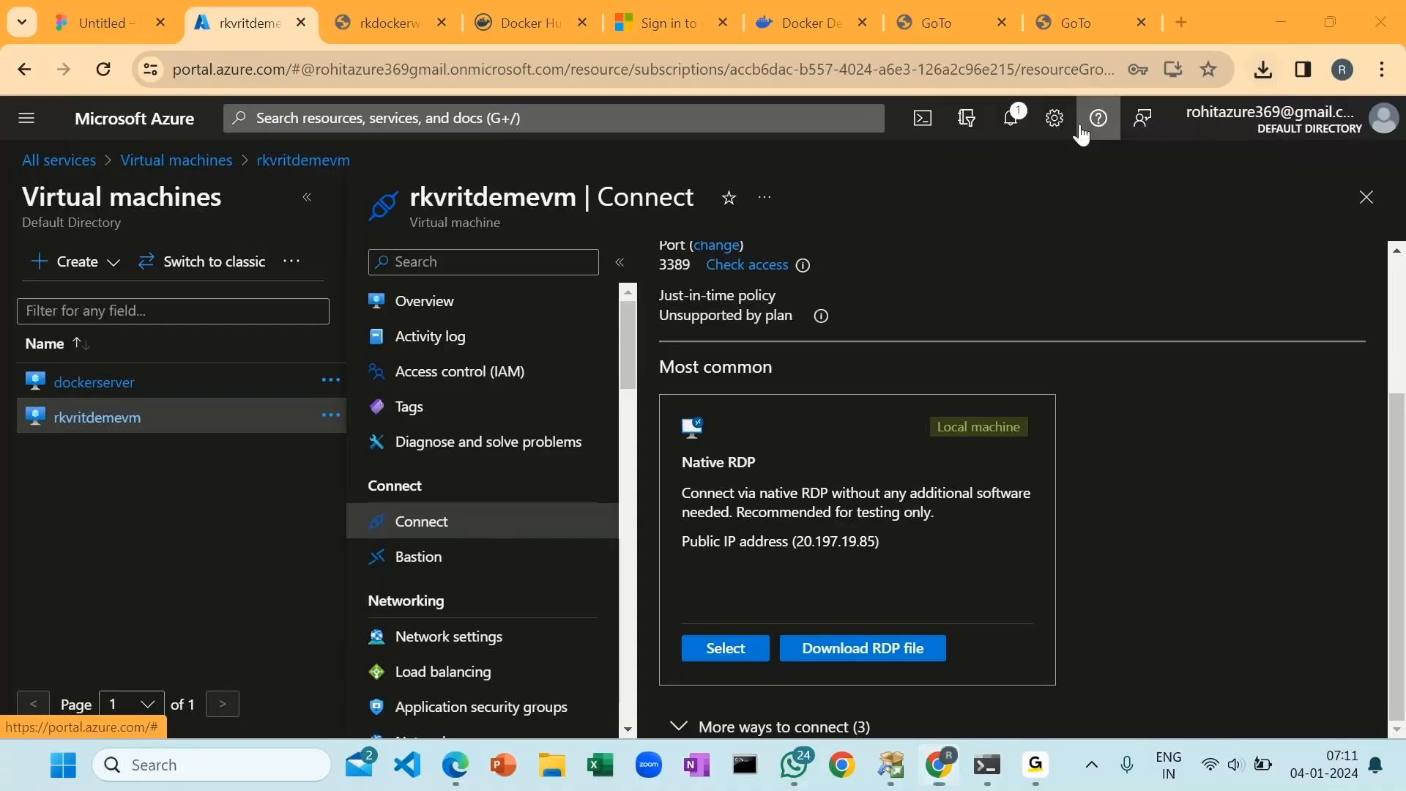
- Launch the remote desktop connection, enter the admin account password, and connect despite the certificate errors
left_click(842, 497)
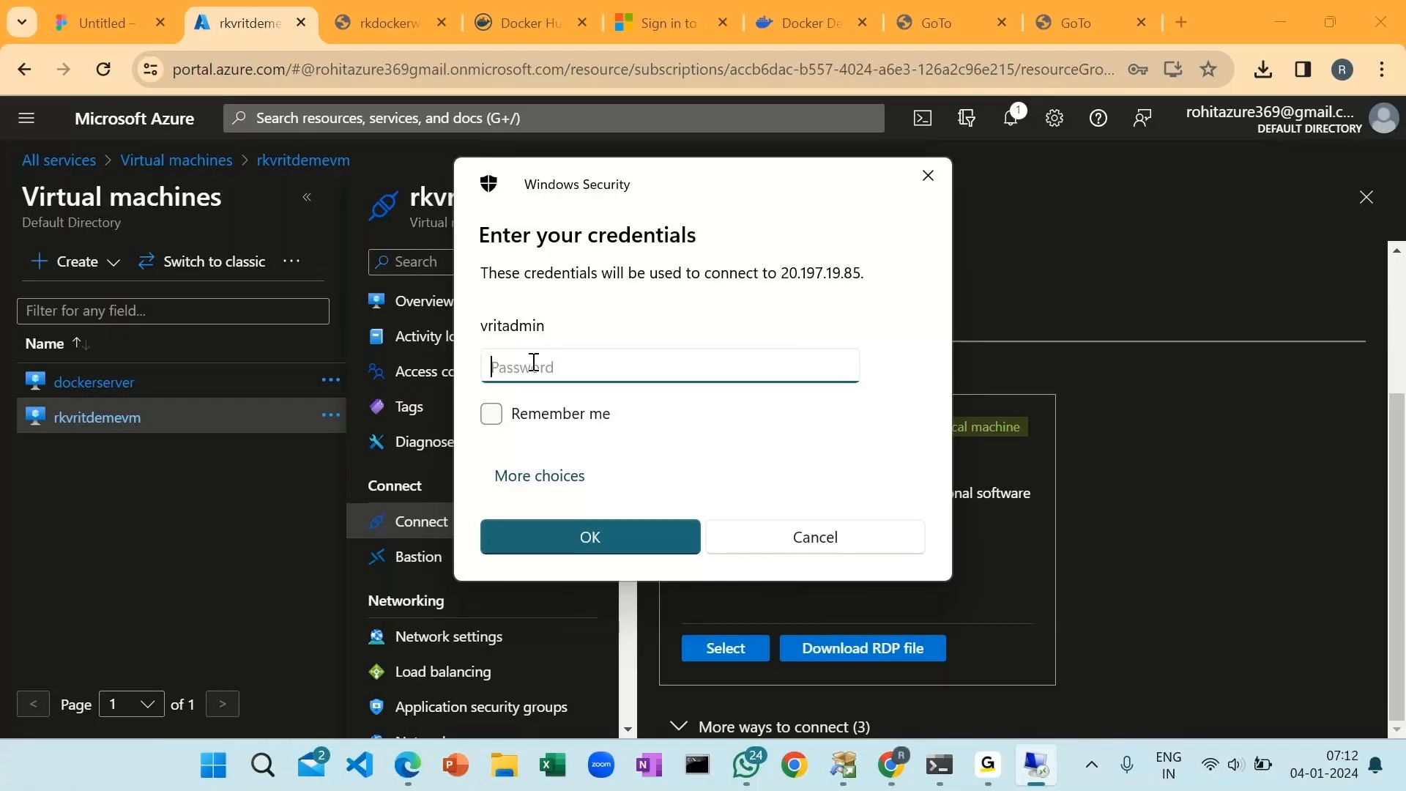
type("**************")
left_click(622, 529)
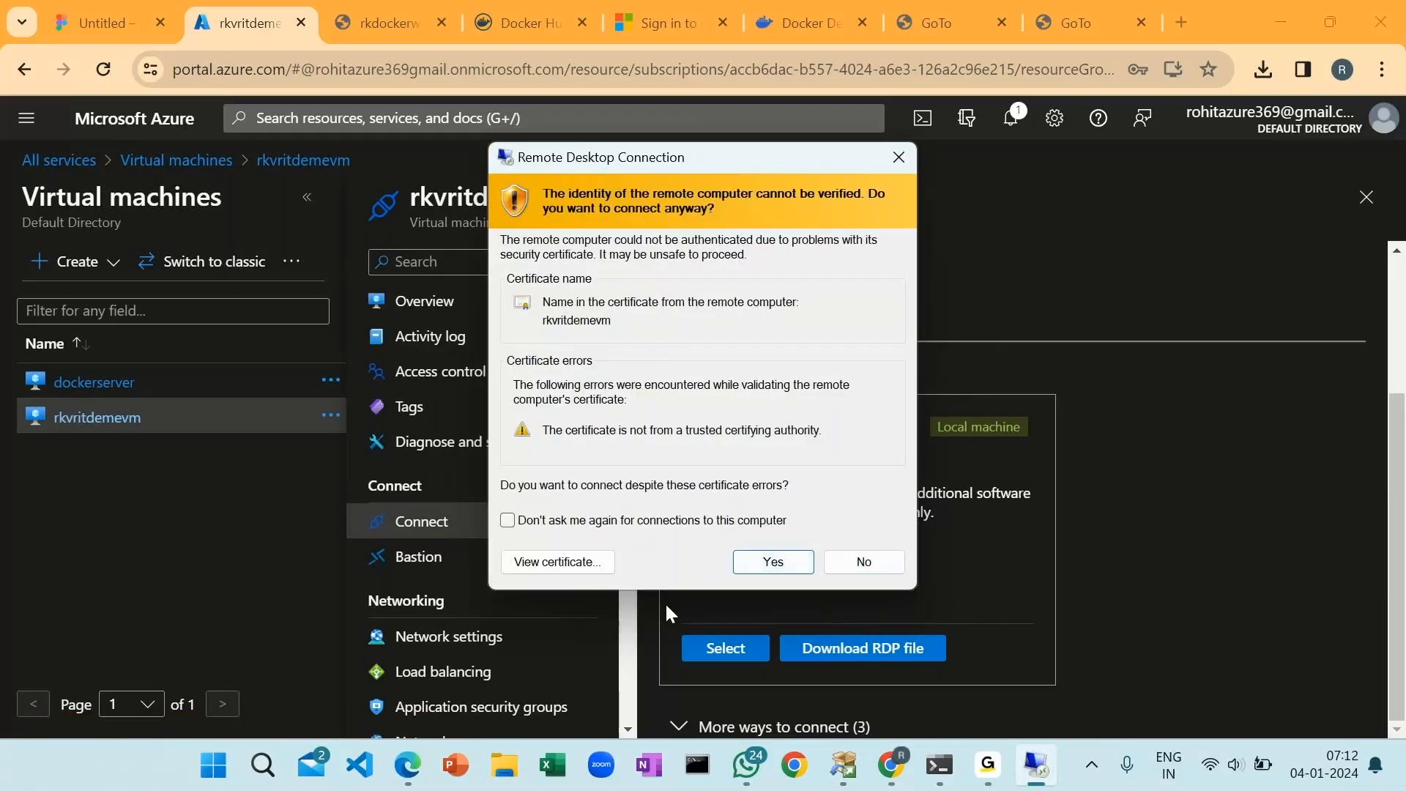
left_click(766, 562)
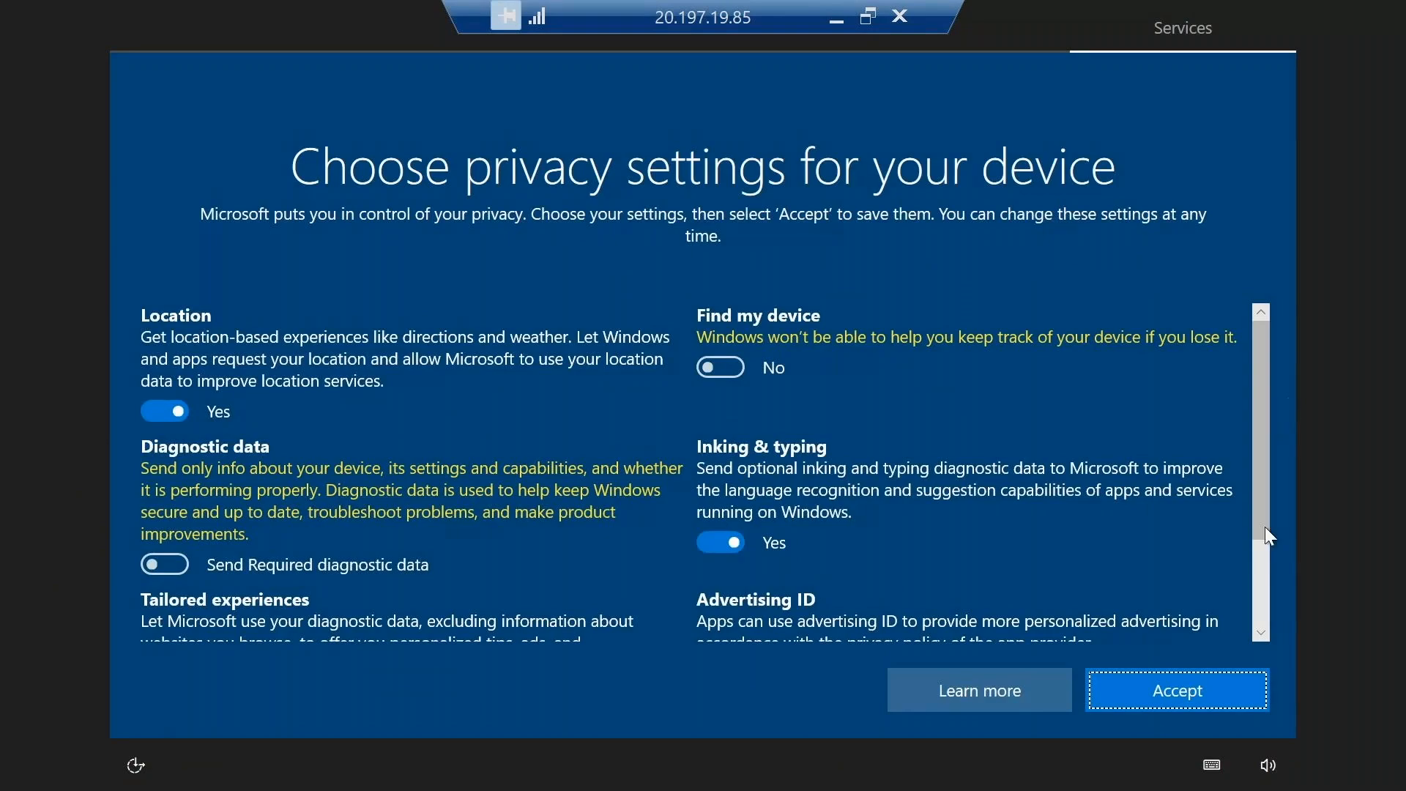
- Accept the default privacy settings on the remote machine, dismiss the network discovery prompt, and minimize the session
left_click(1227, 705)
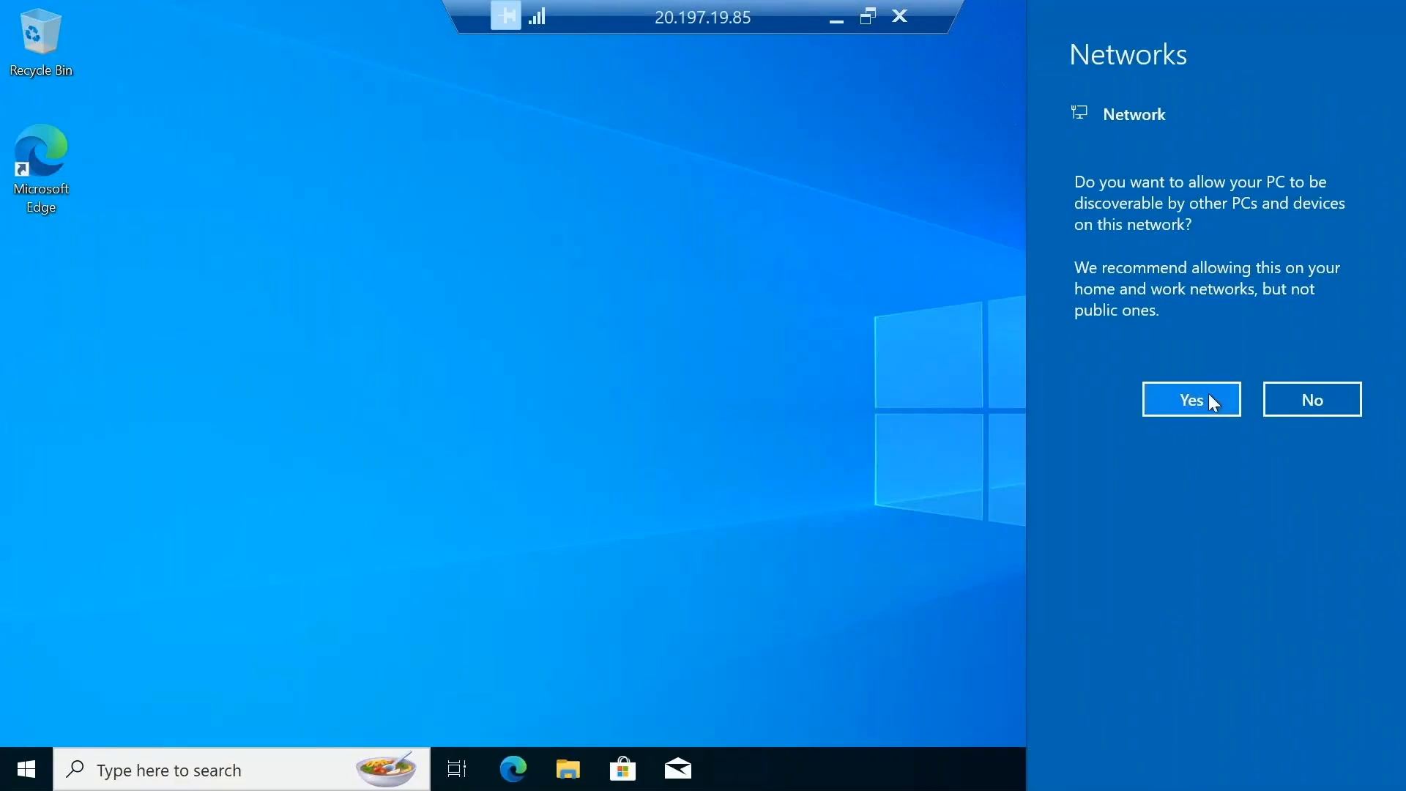
left_click(557, 270)
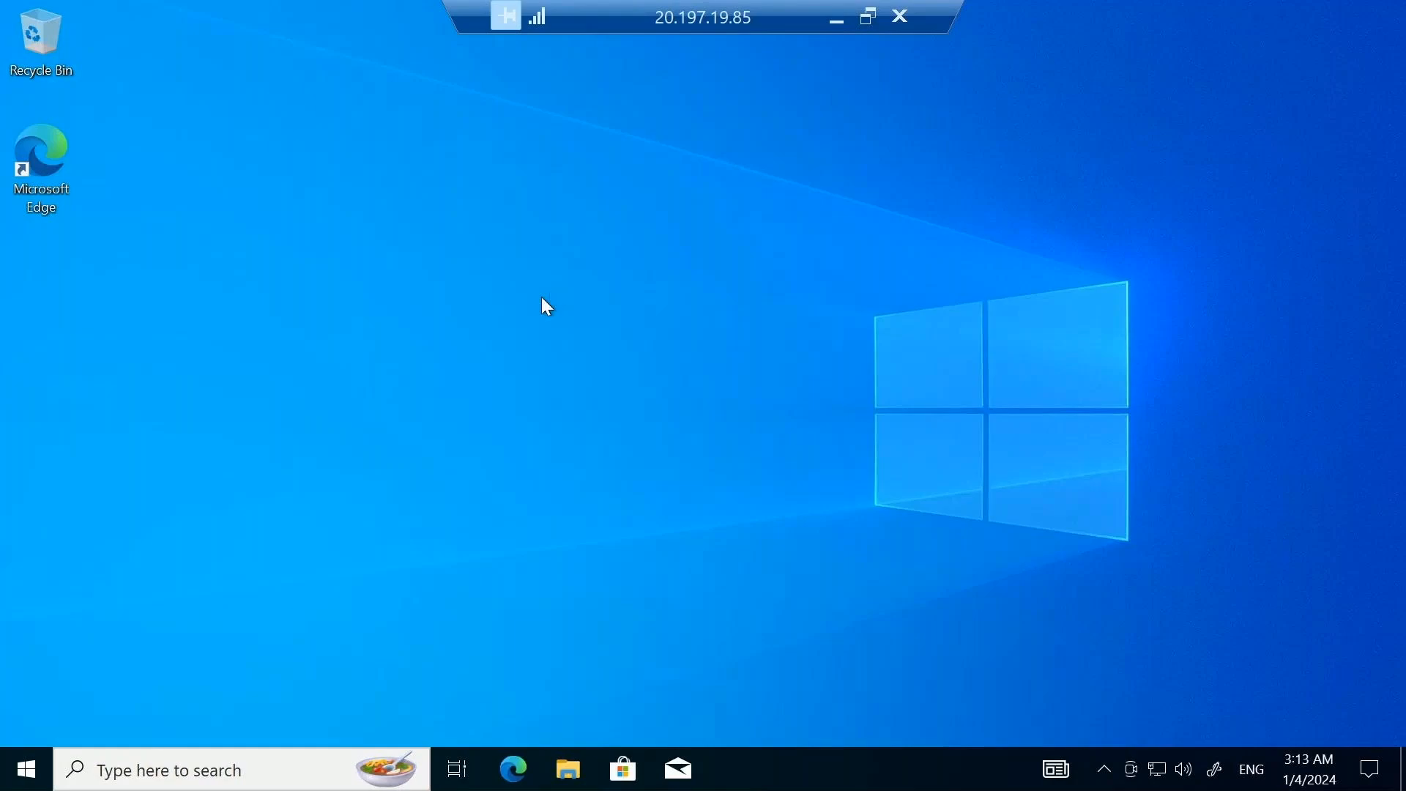
left_click(837, 16)
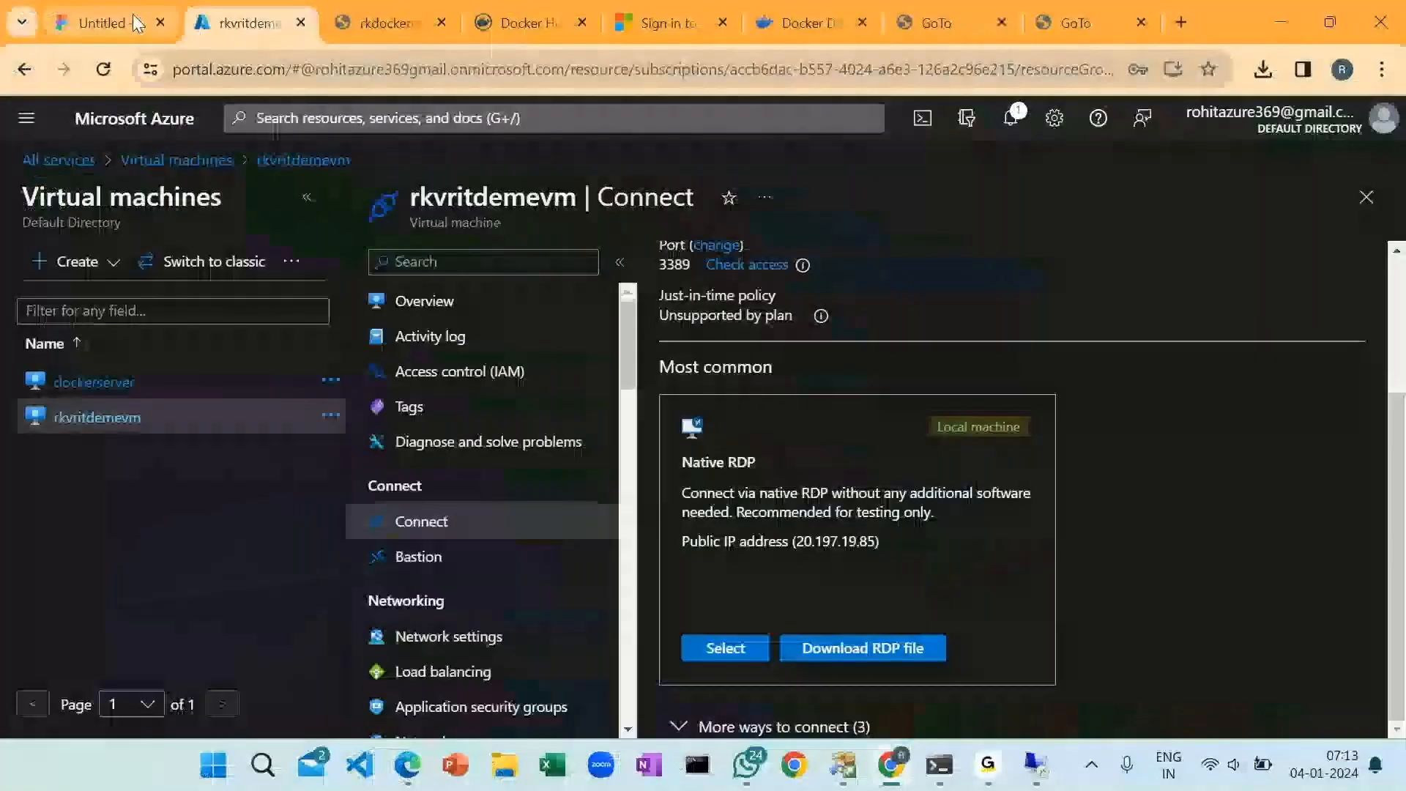
- Switch to the Figma whiteboard and examine the server room diagram with its servers, storage, network and critical applications
left_click(134, 22)
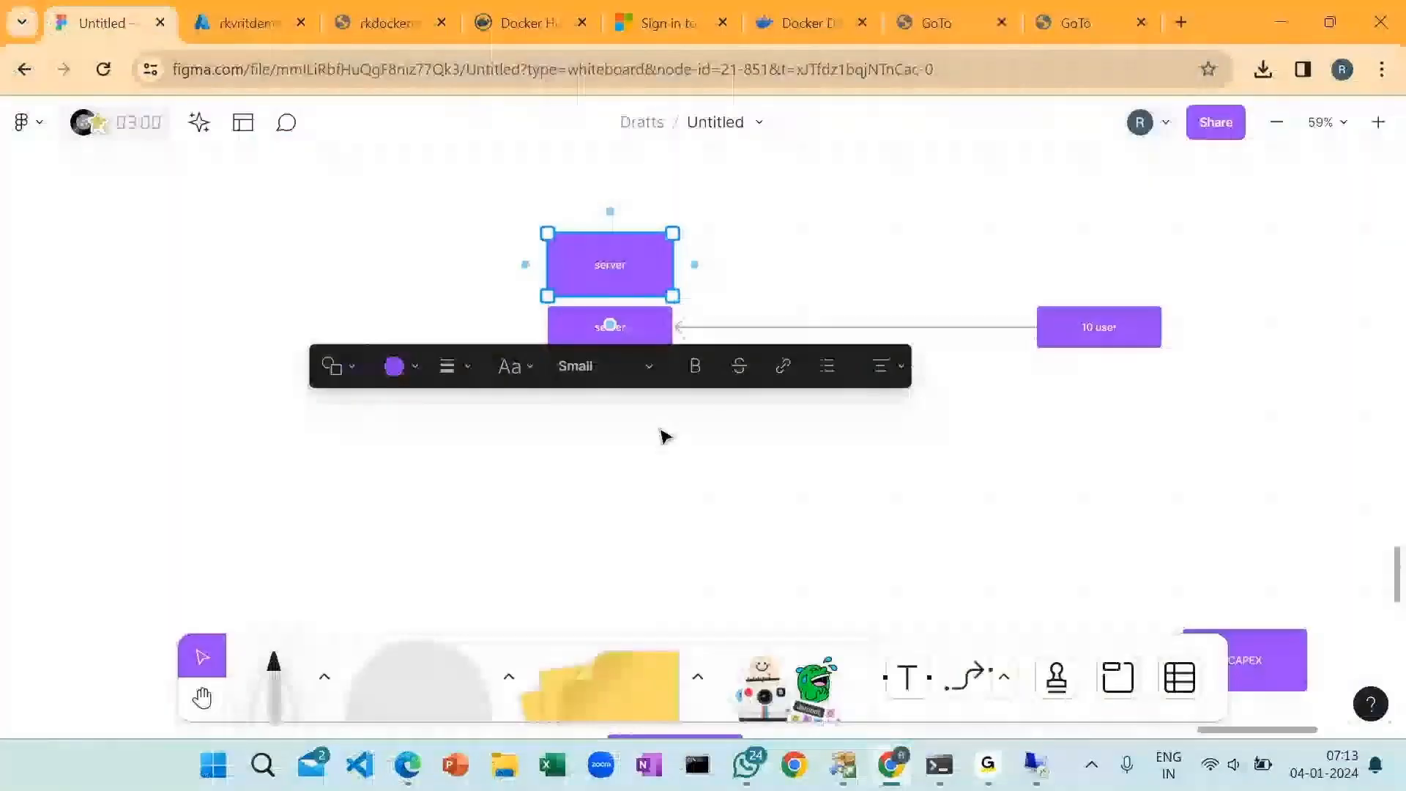
scroll(661, 436, "left", 10)
key("h")
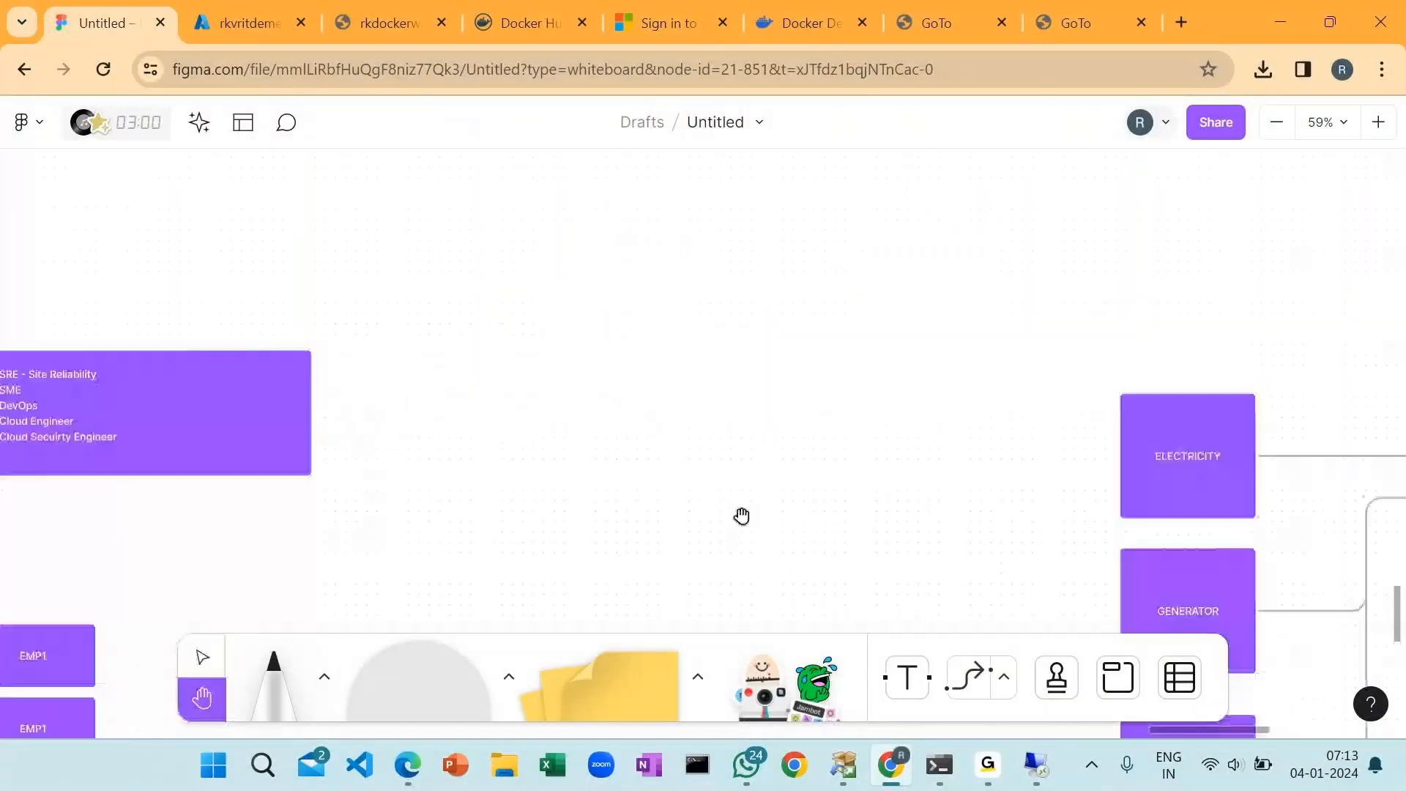
scroll(1026, 413, "left", 4)
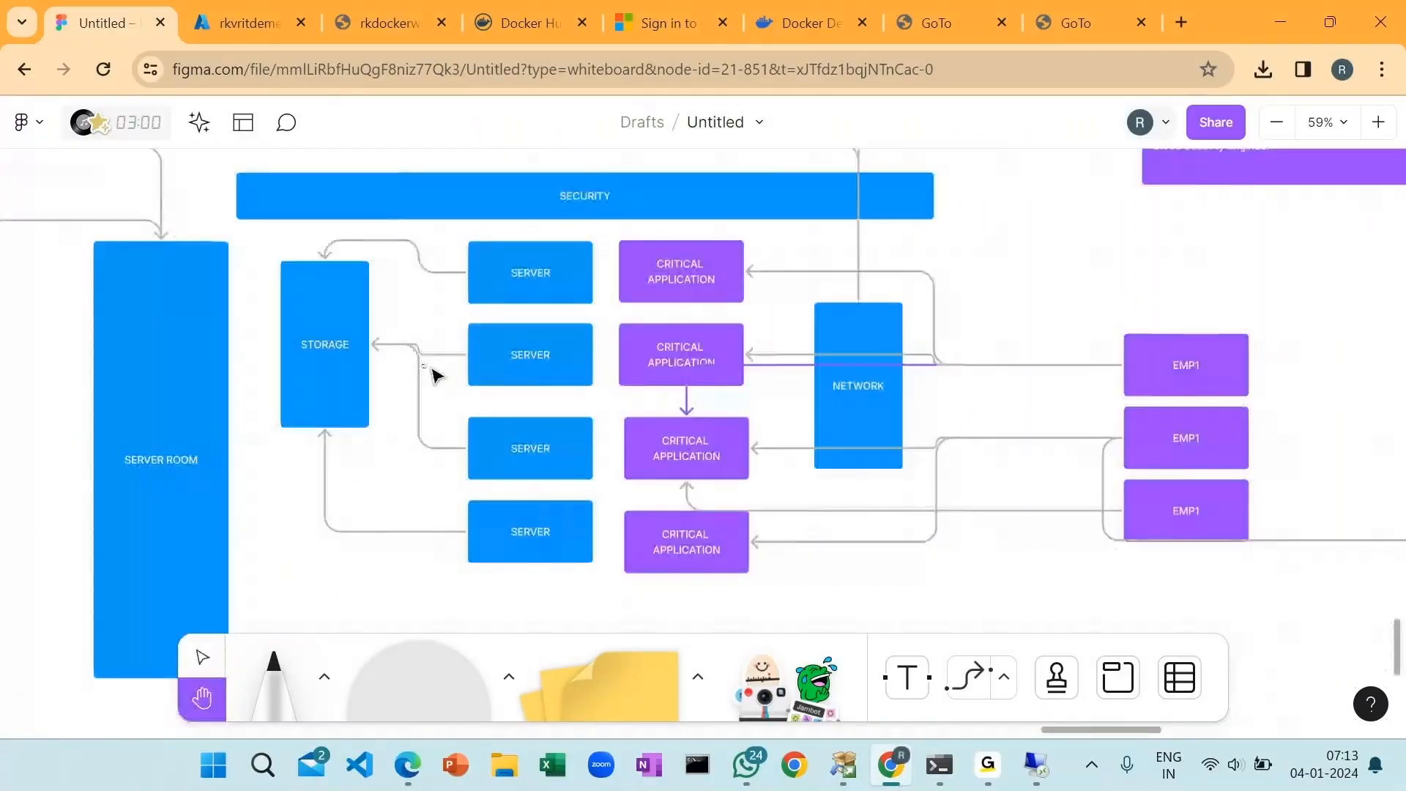
key("v")
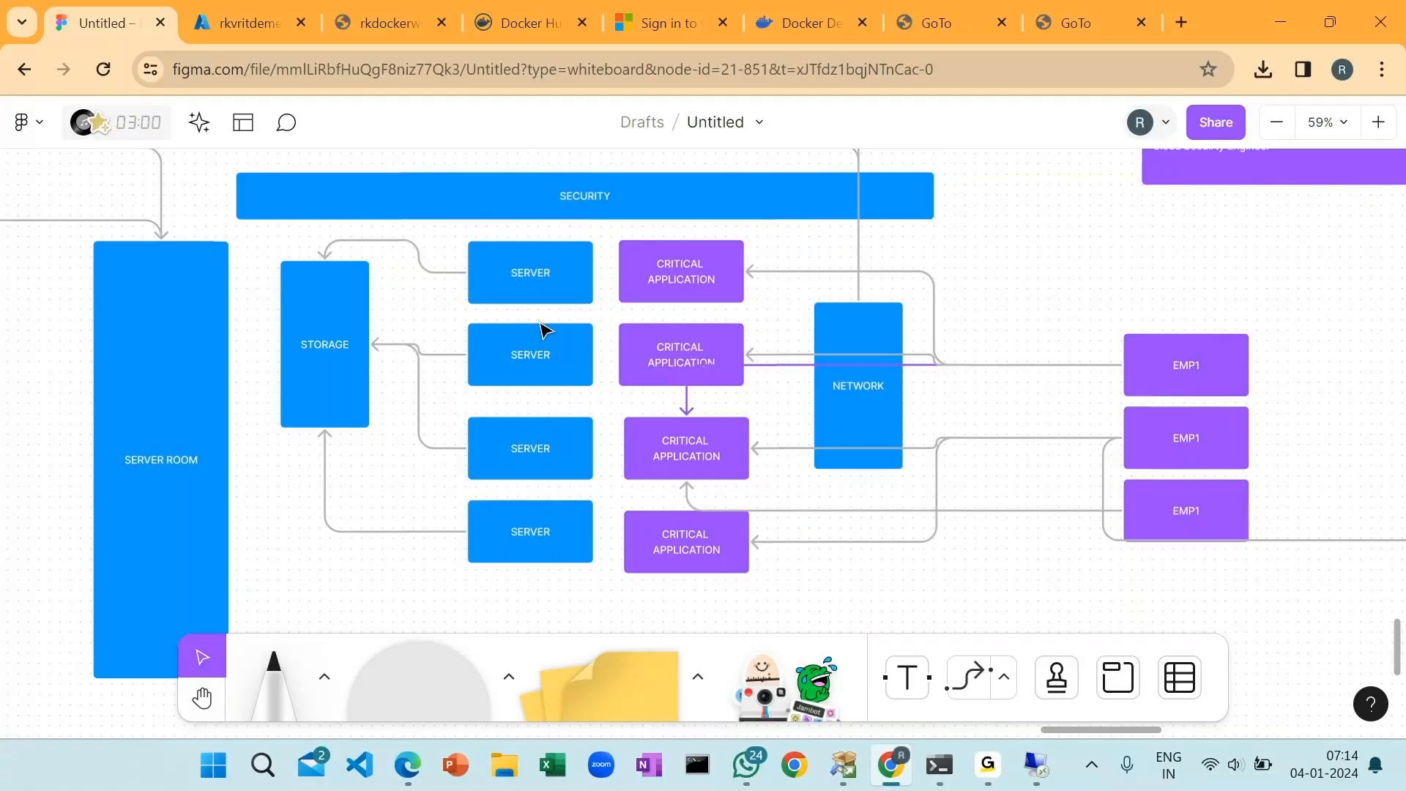
left_click(333, 380)
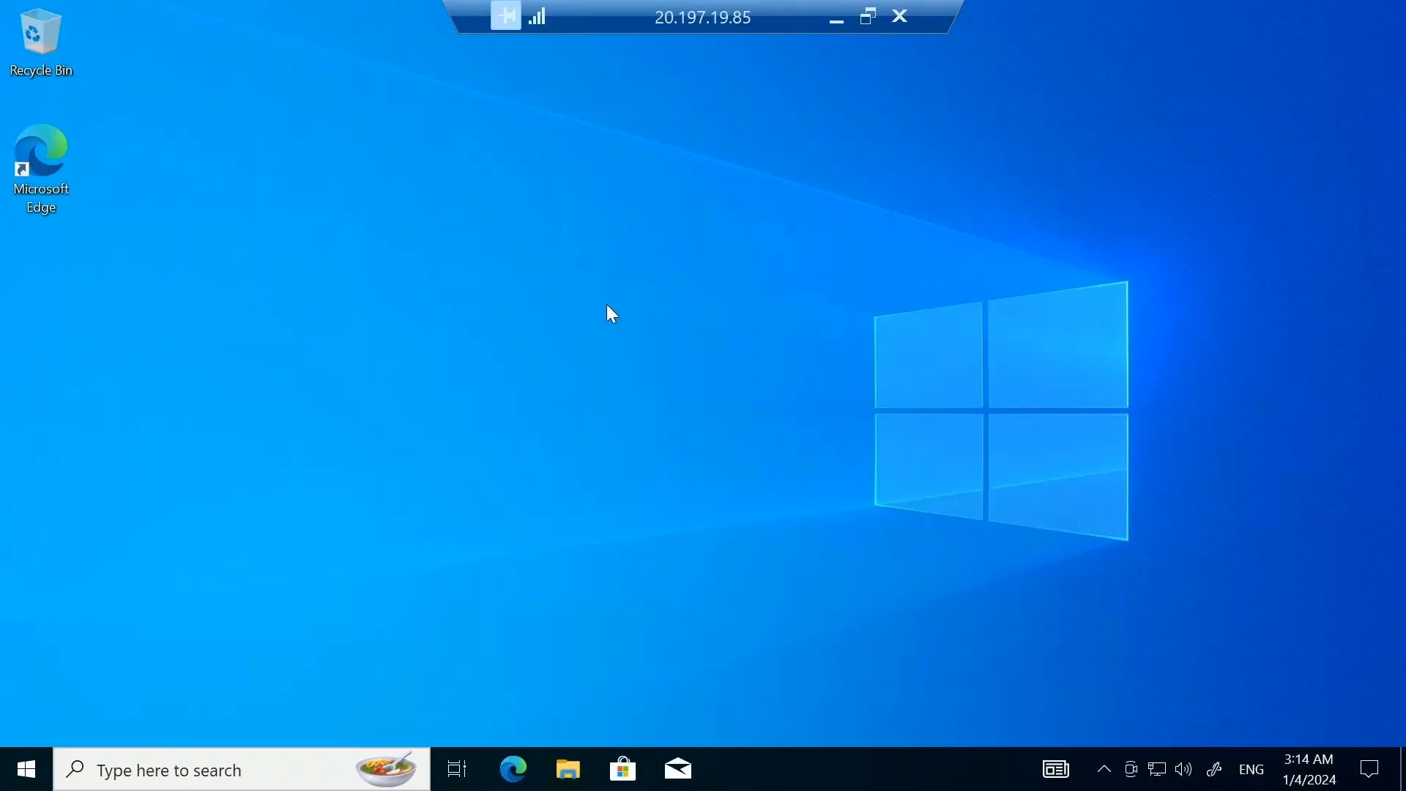
- Open Microsoft Edge from the desktop of the remote virtual machine
left_click(34, 189)
double_click(32, 186)
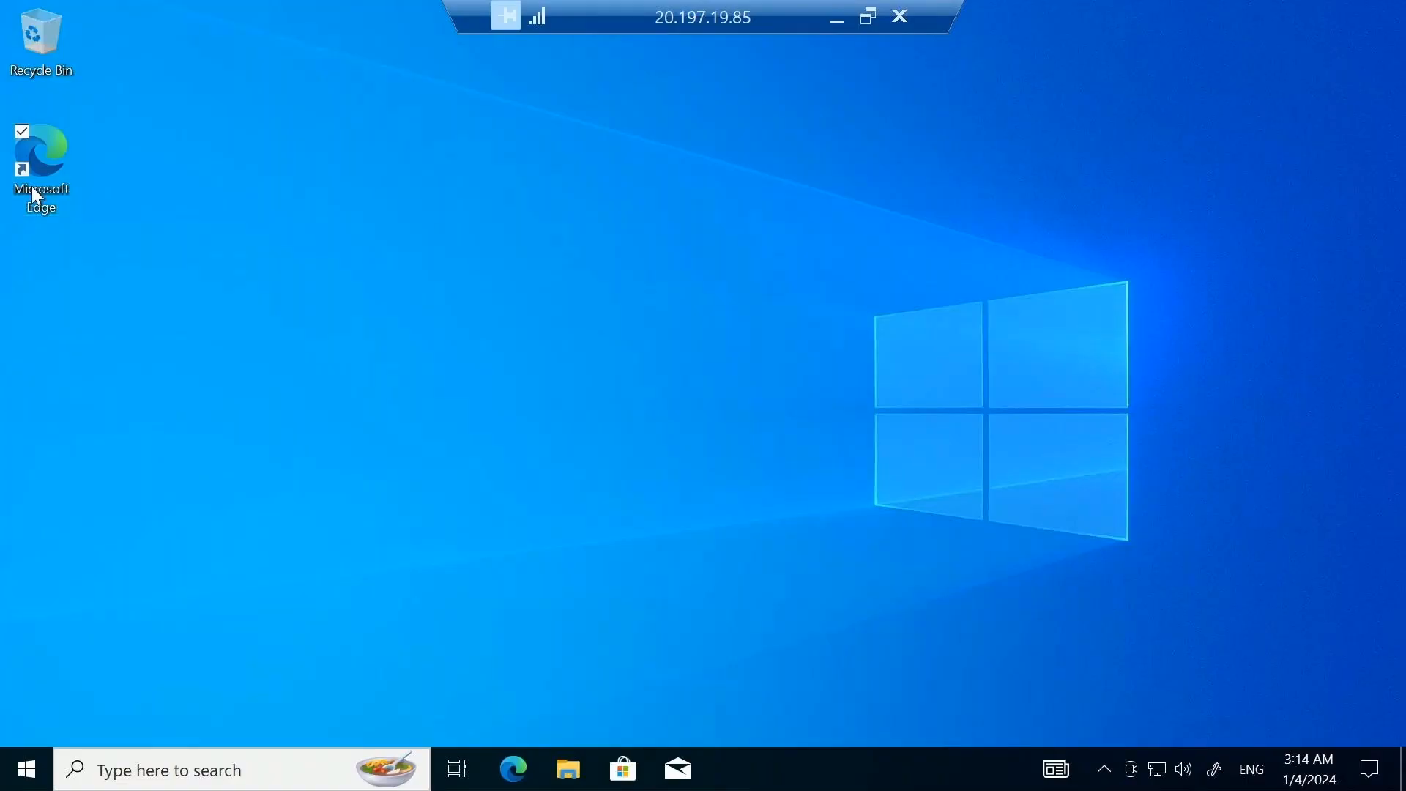
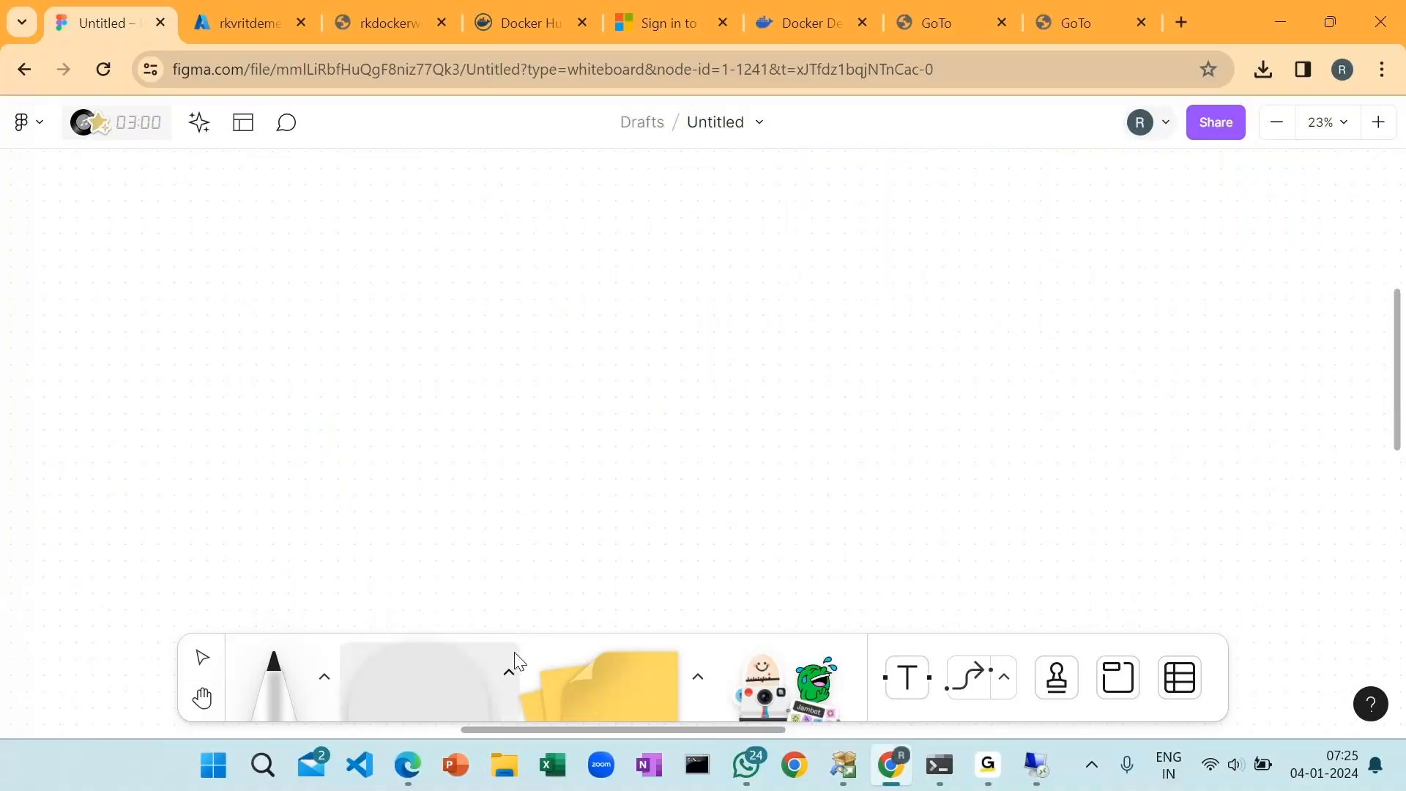
- Place a square shape on an empty area of the whiteboard and set its fill color to blue
left_click(362, 607)
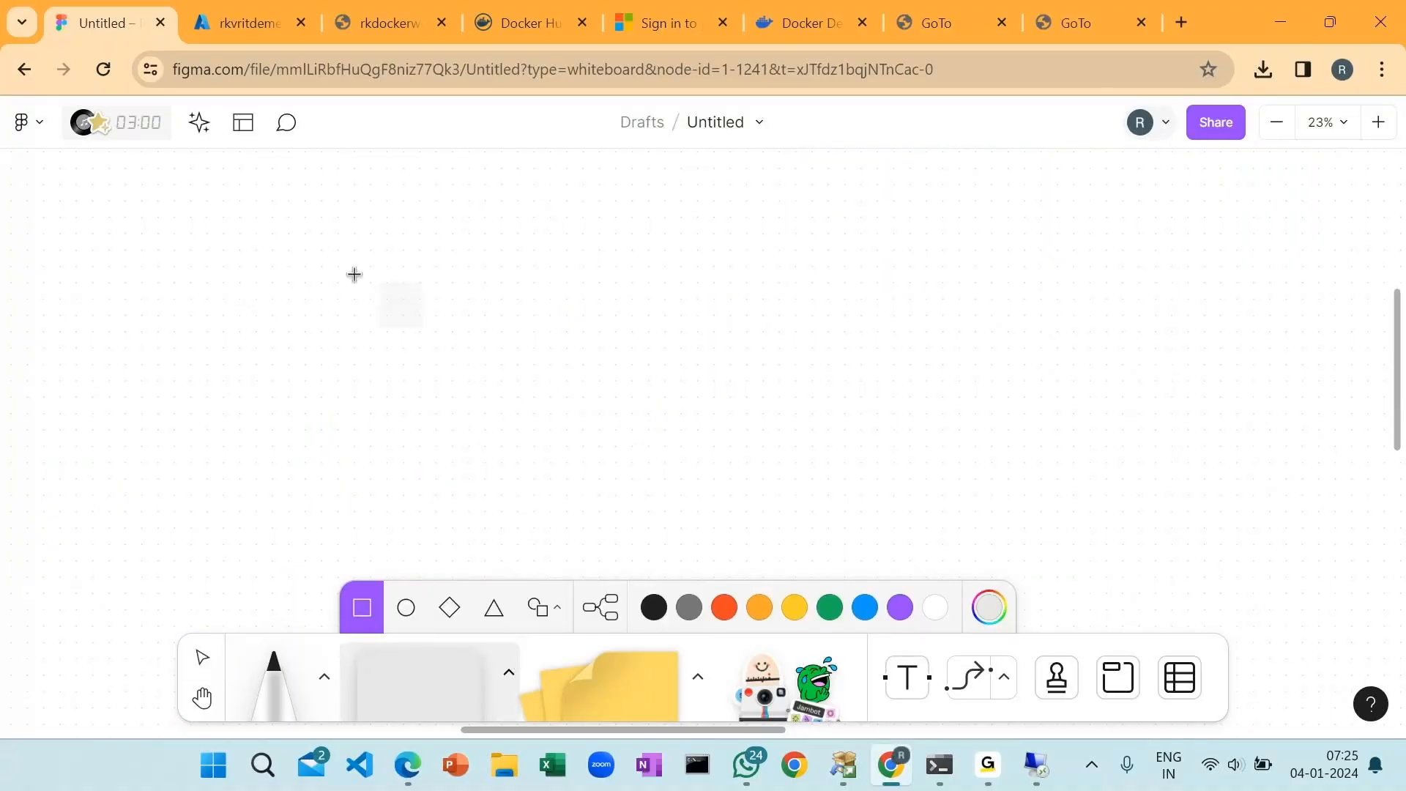
left_click(354, 275)
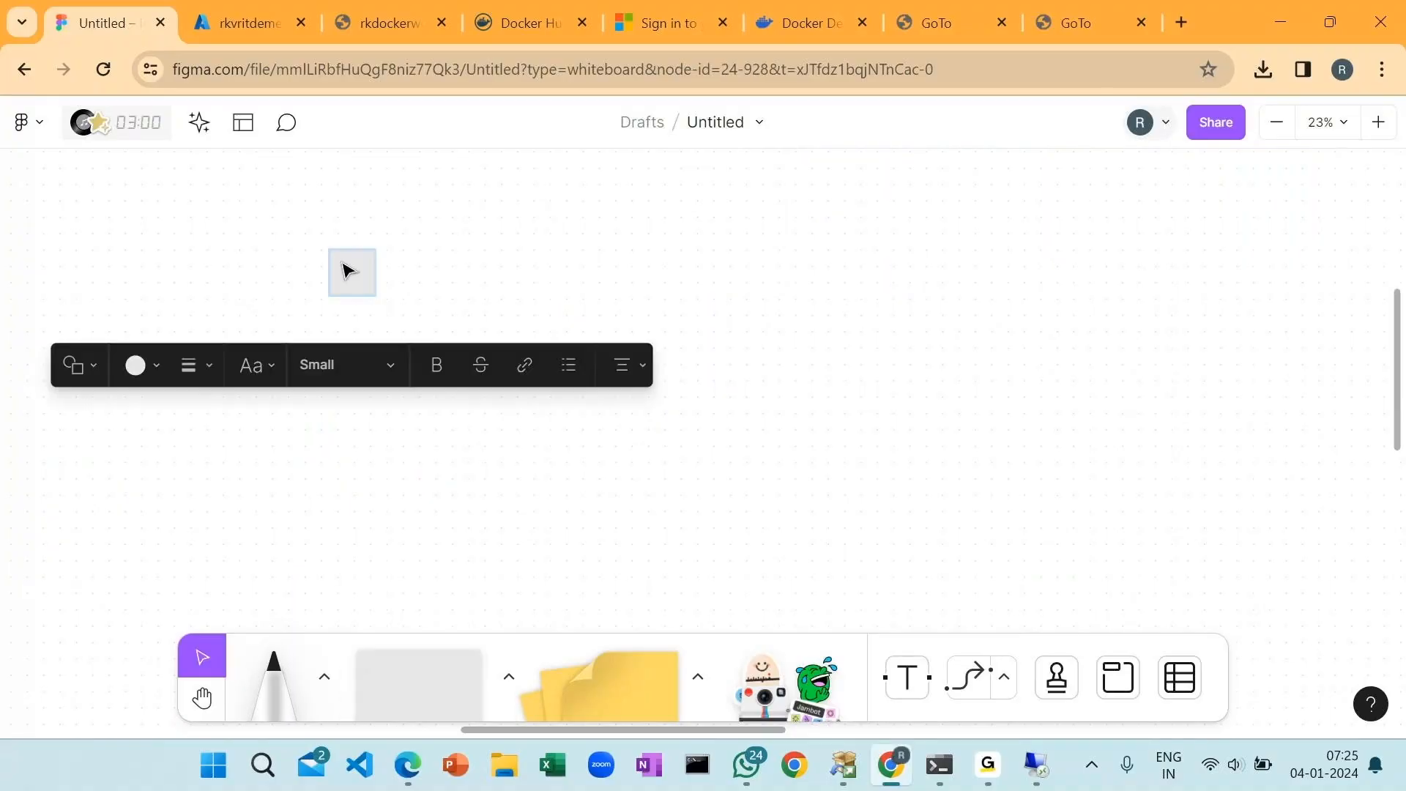
left_click(163, 366)
left_click(180, 272)
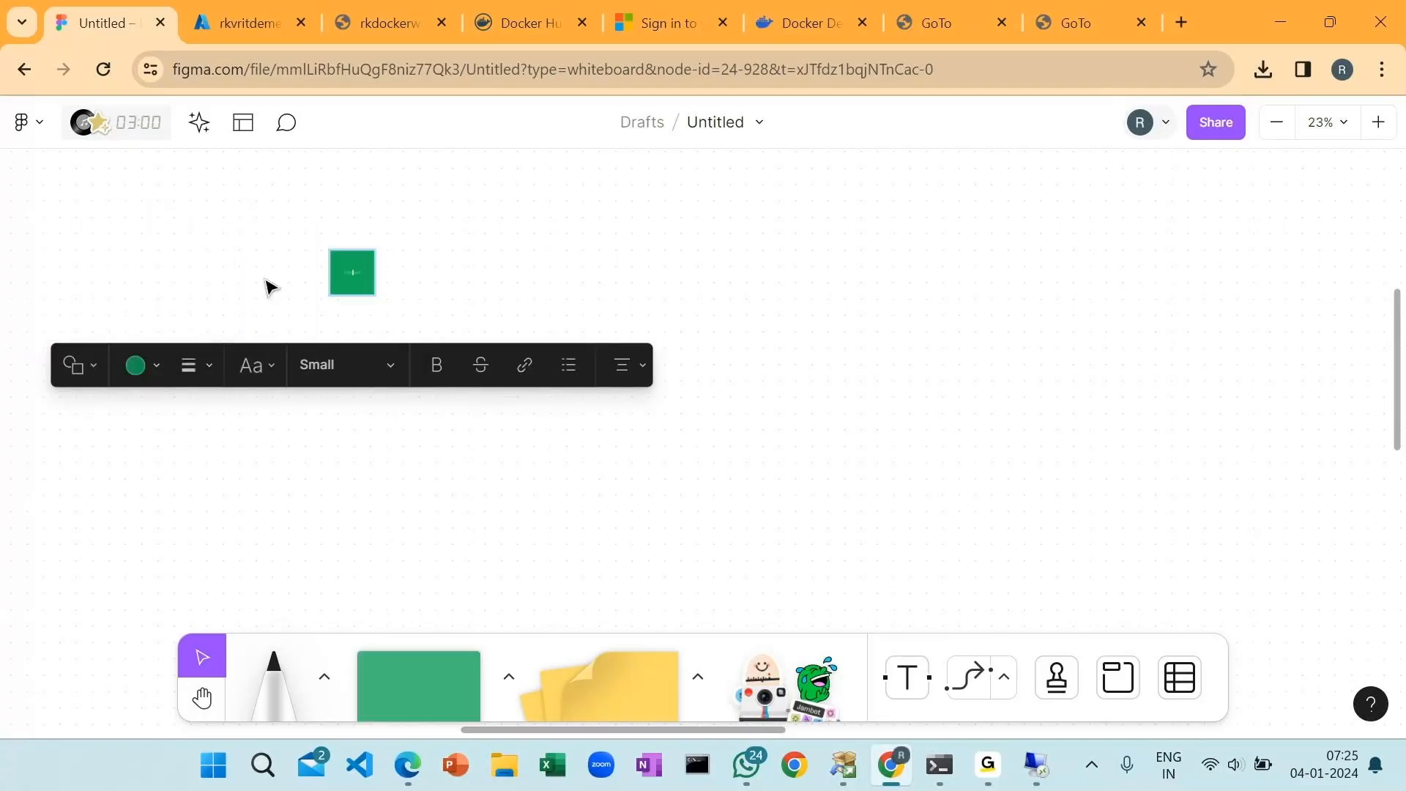
left_click(160, 365)
left_click(212, 273)
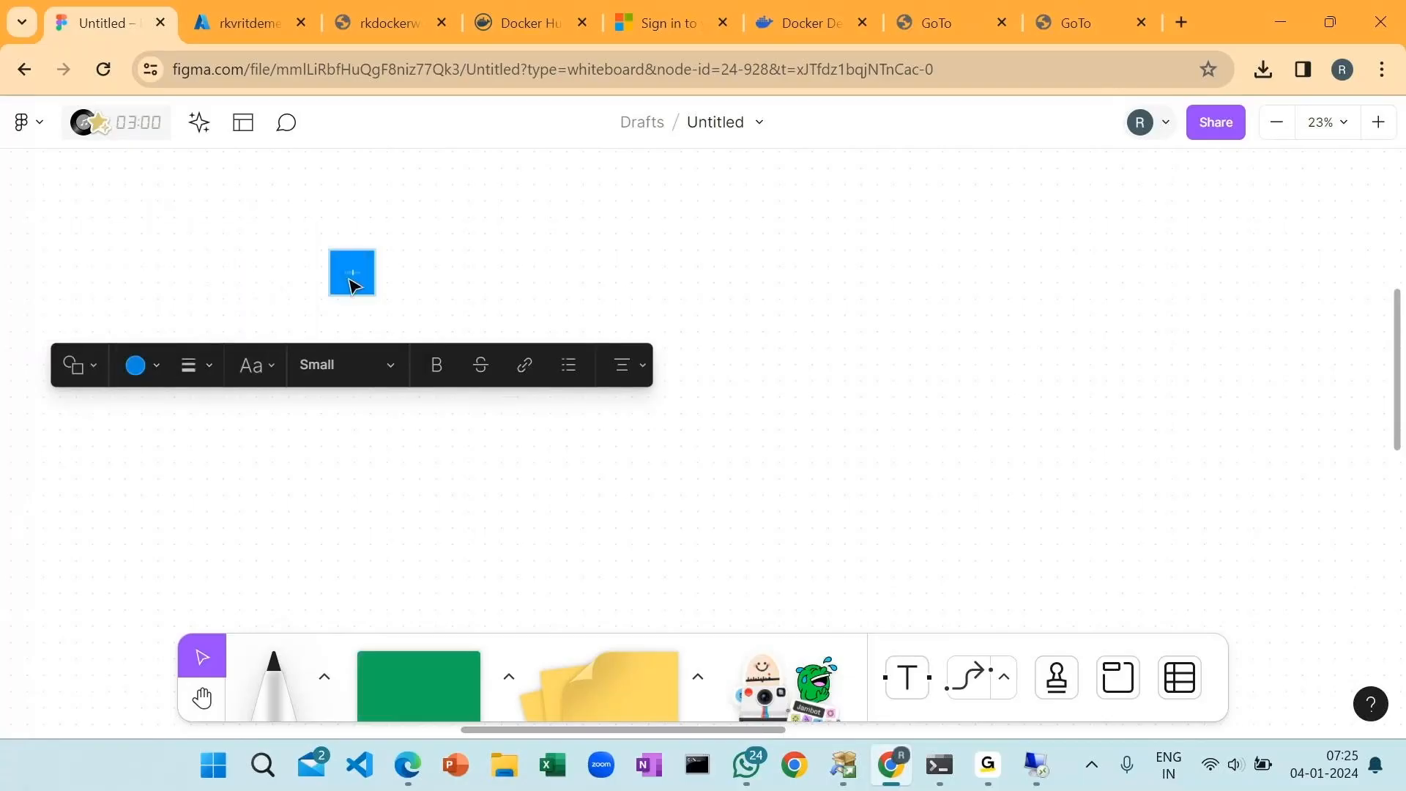
- Label the blue square on the whiteboard VM
scroll(432, 302, "up", 3)
scroll(440, 302, "up", 3)
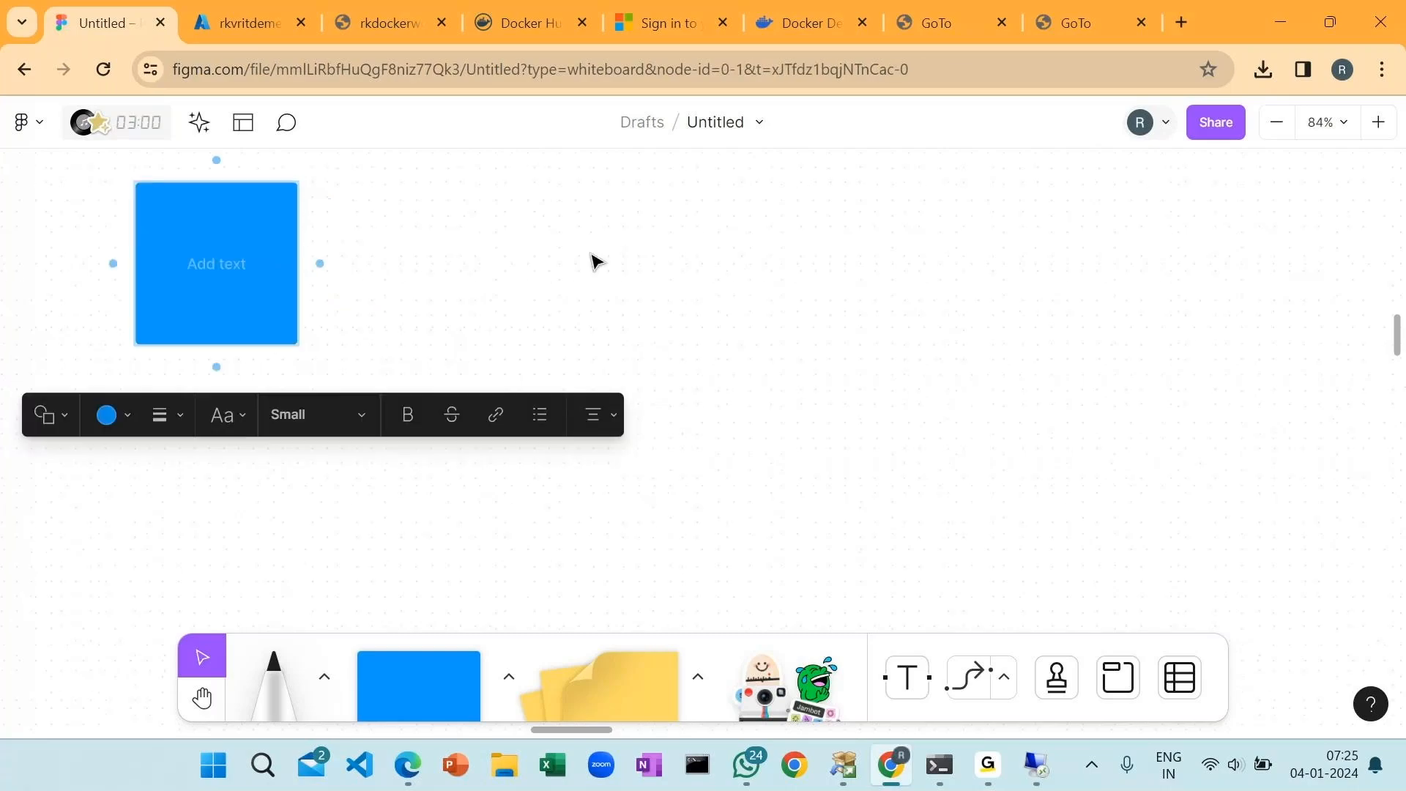
left_click(245, 265)
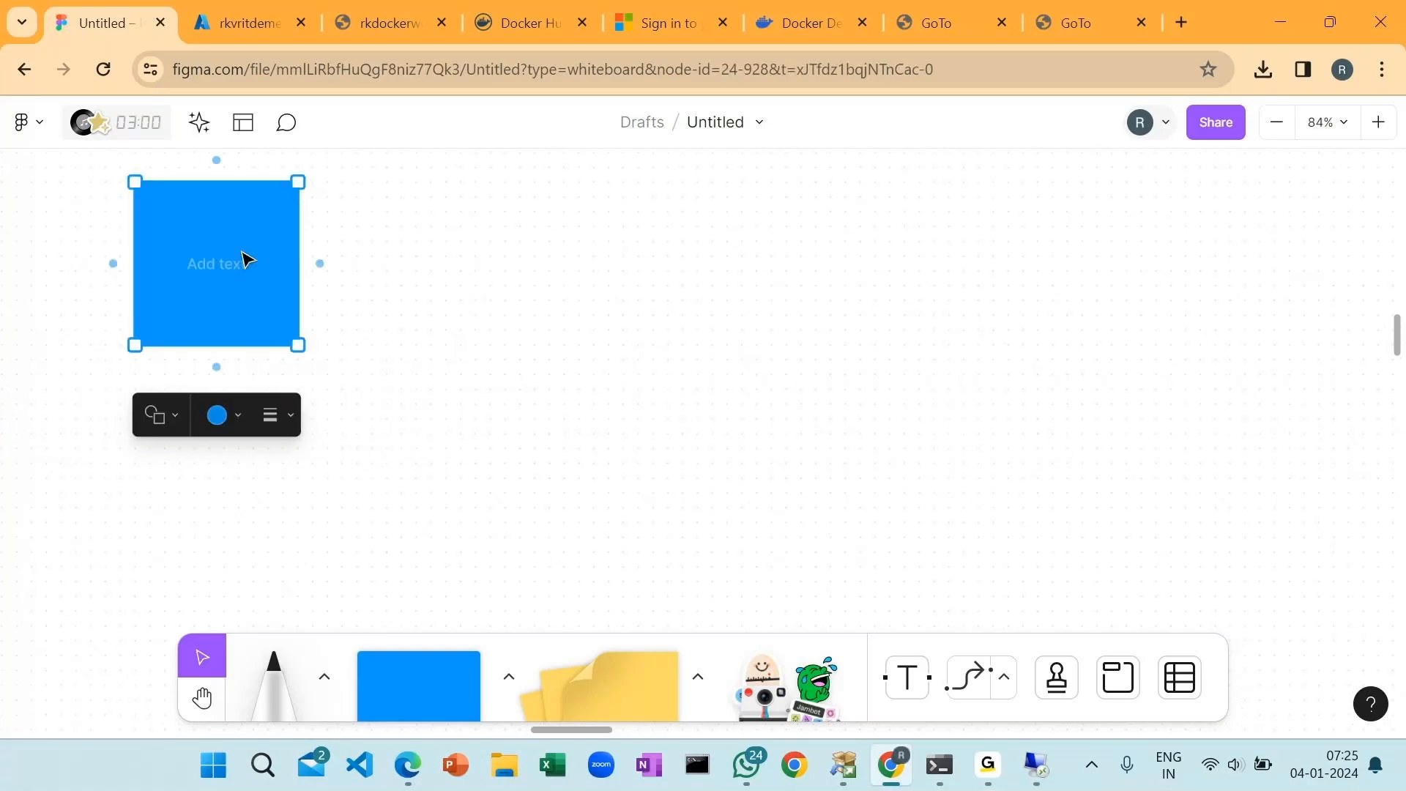
key("shift+m")
key("v")
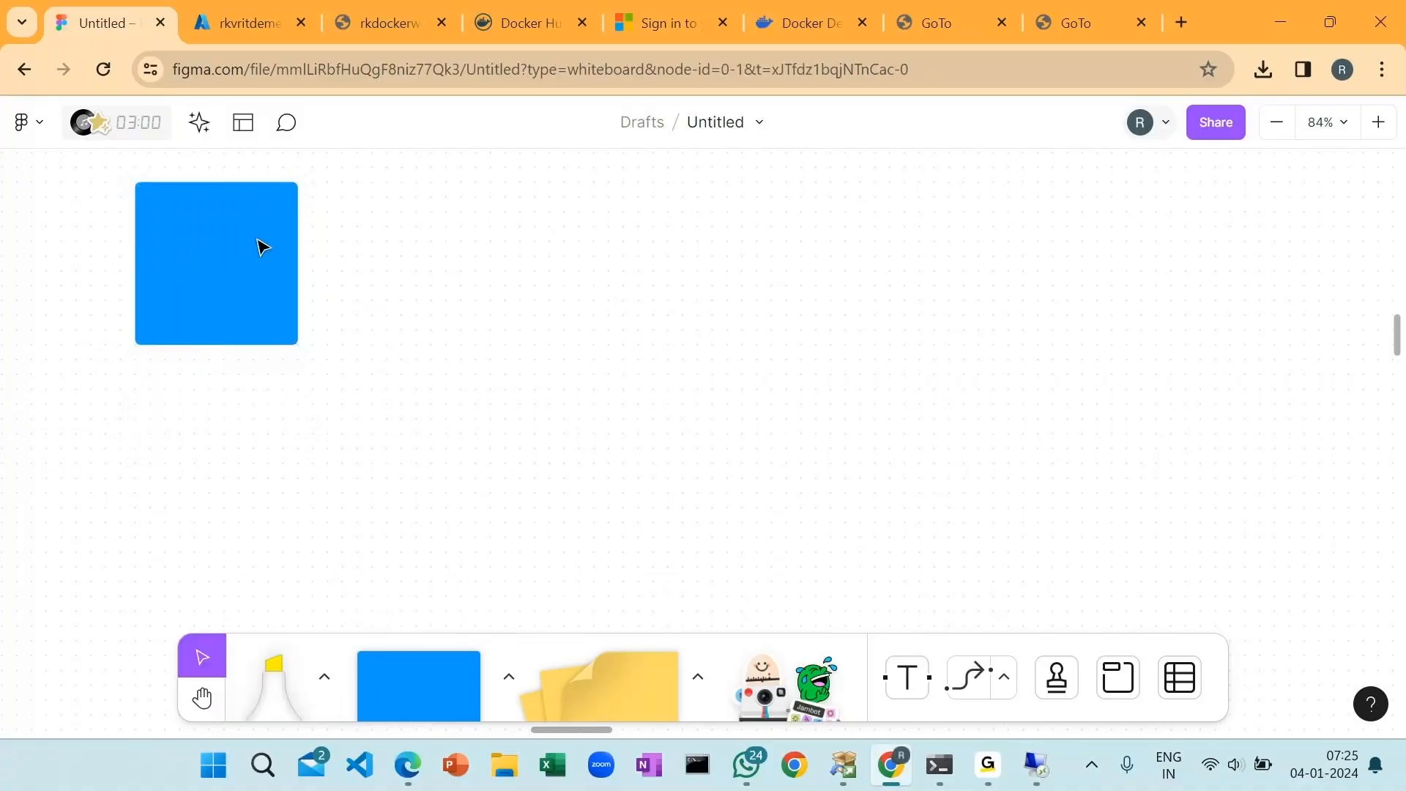
left_click(248, 245)
left_click(248, 246)
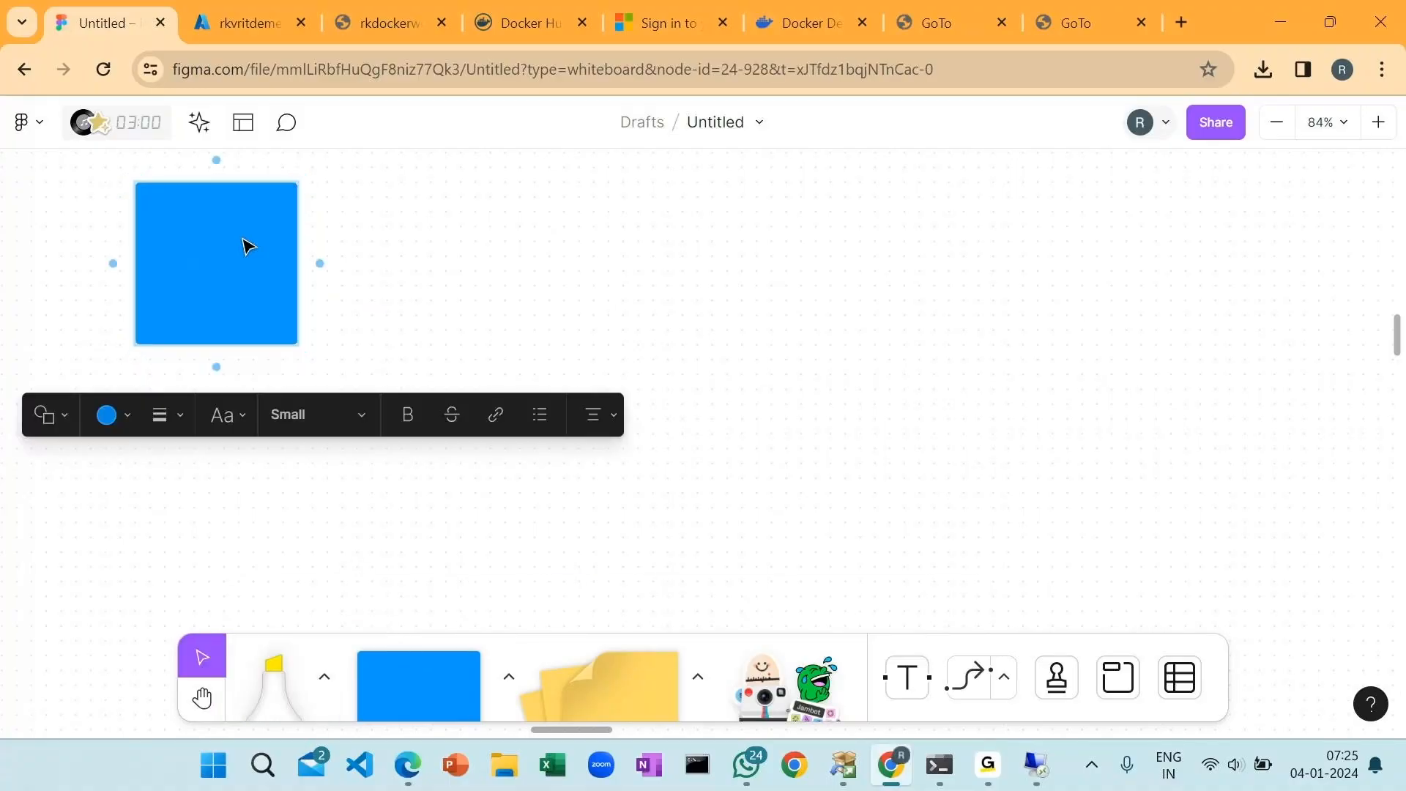
key("Caps_Lock")
type("VM")
left_click(372, 302)
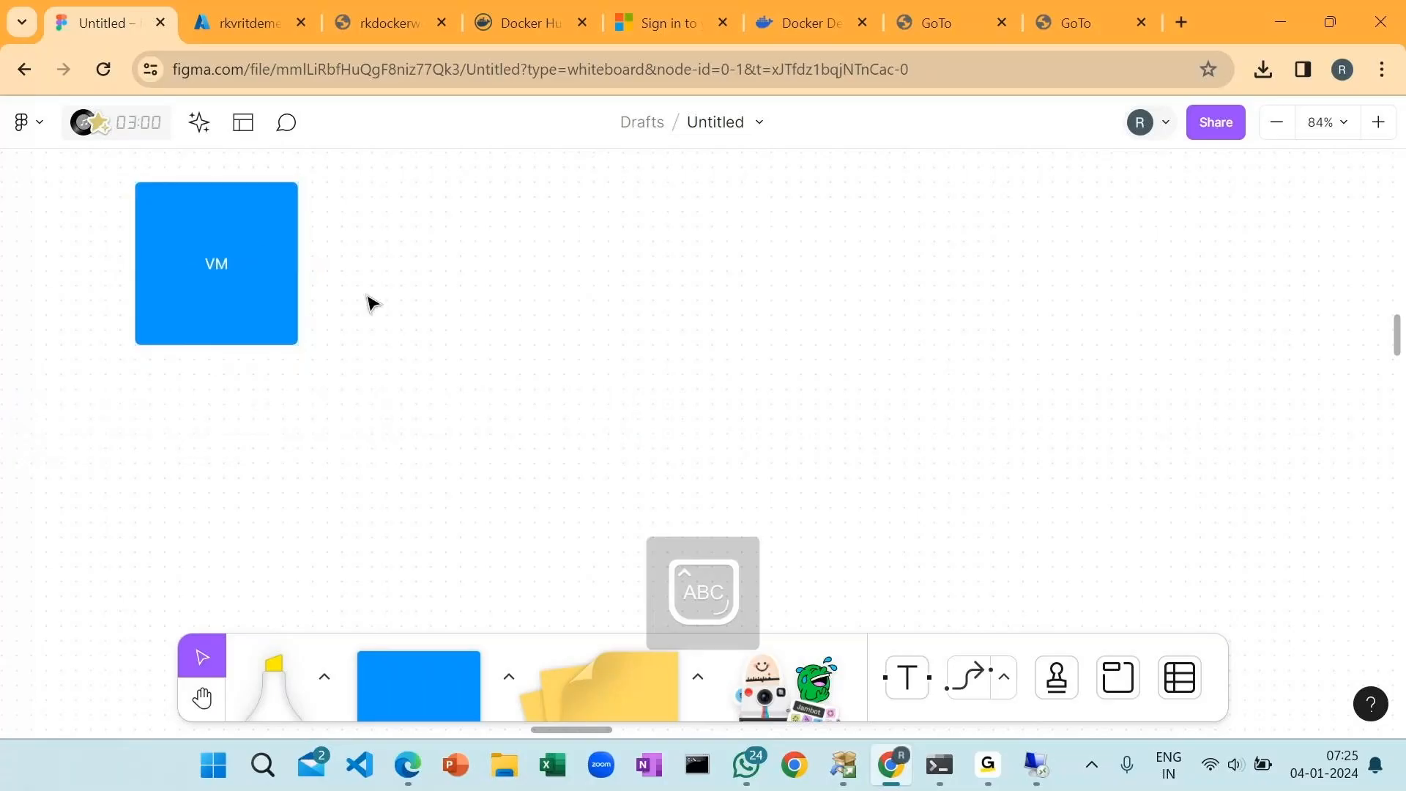
- Duplicate the VM square and place the copy directly above the original, vertically aligned with it
left_click(238, 272)
key("Escape")
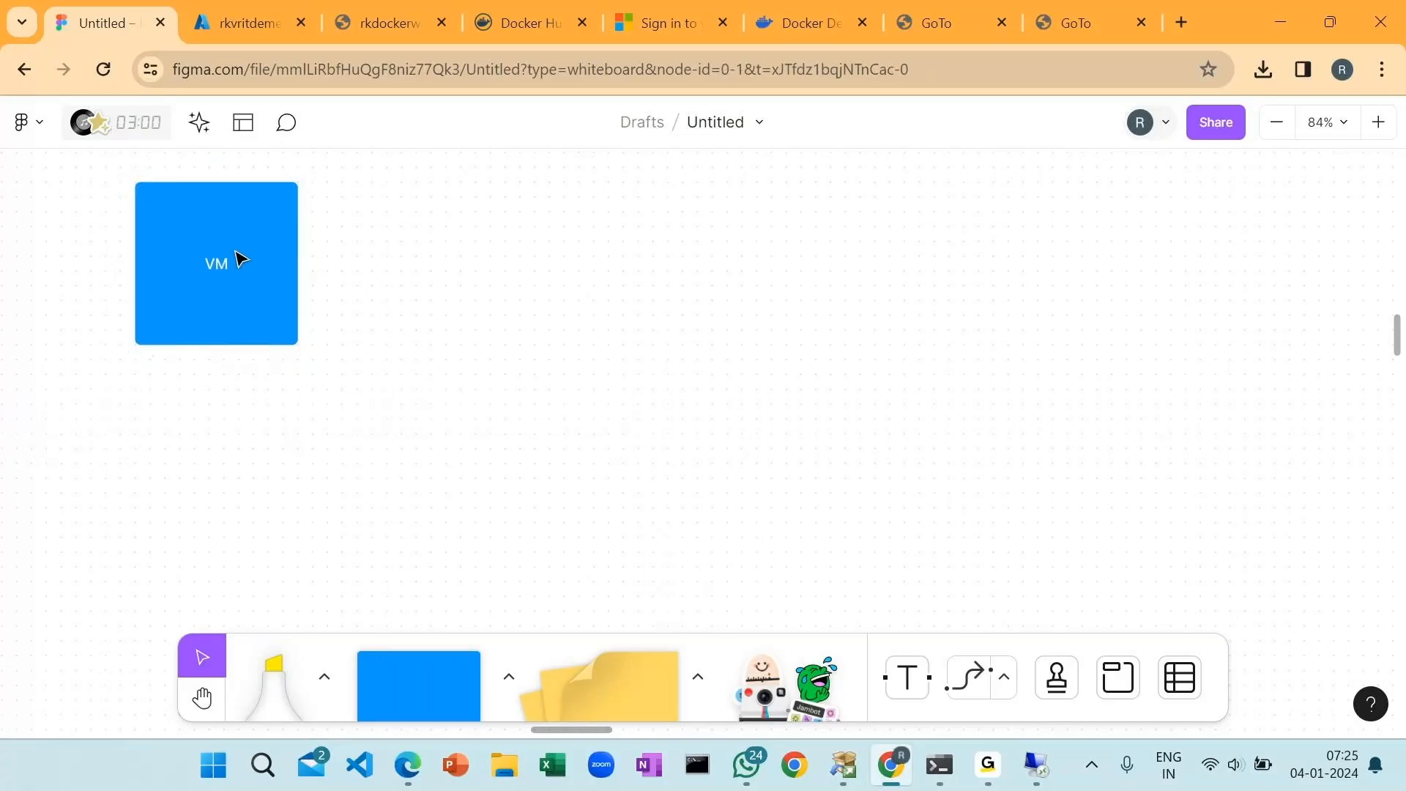
left_click(238, 260)
scroll(408, 306, "up", 3)
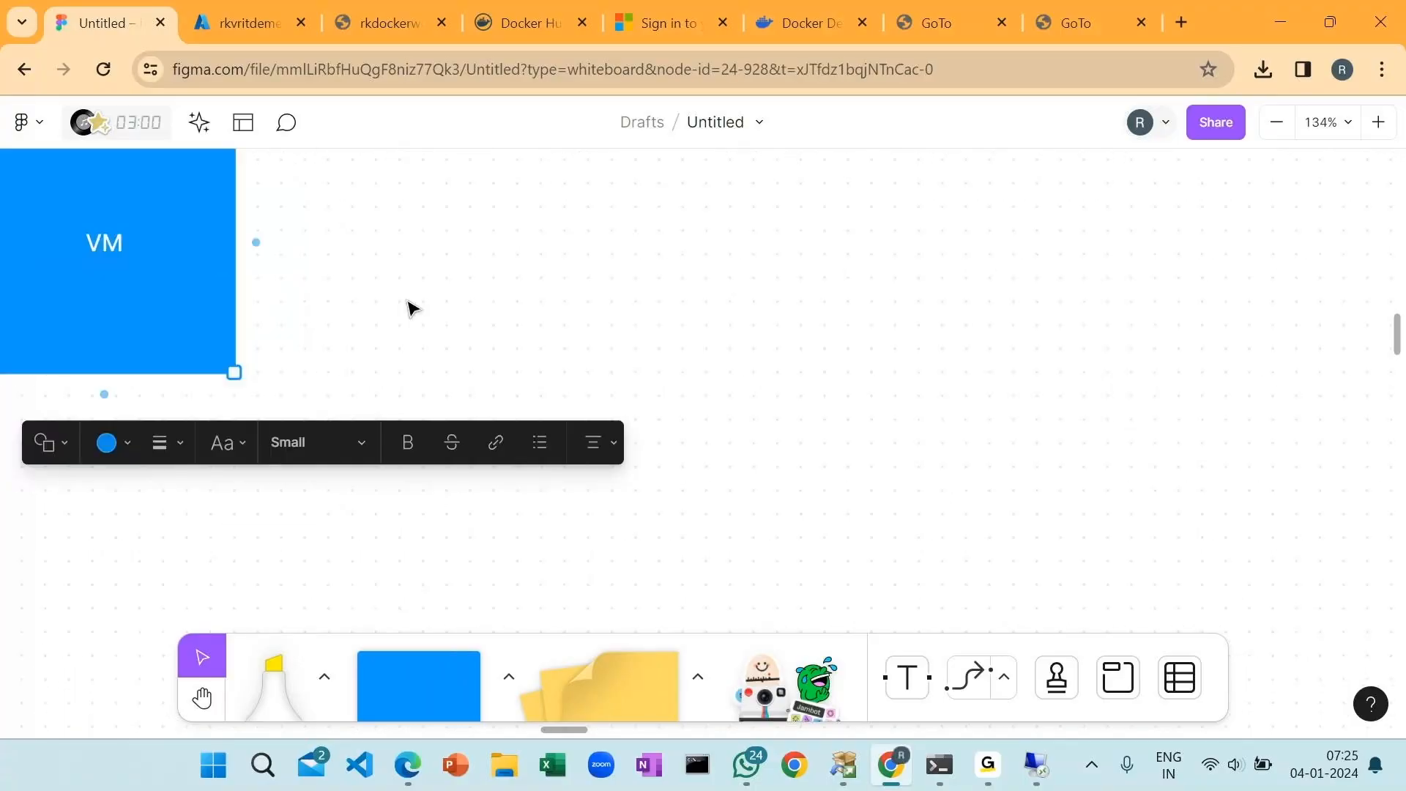
scroll(408, 306, "down", 5)
key("h")
left_click_drag(532, 300, 910, 402)
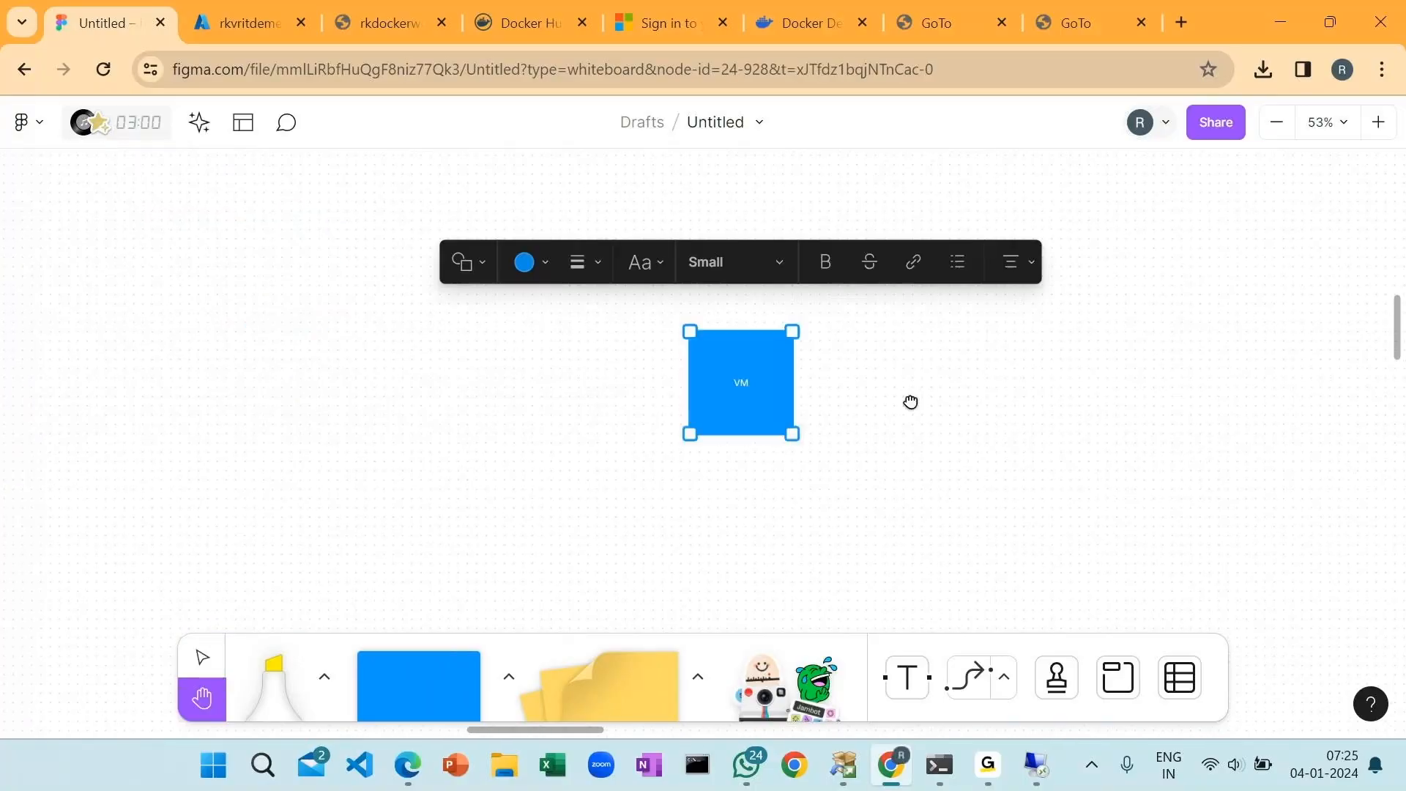
key("v")
scroll(878, 405, "up", 2)
scroll(863, 408, "down", 3)
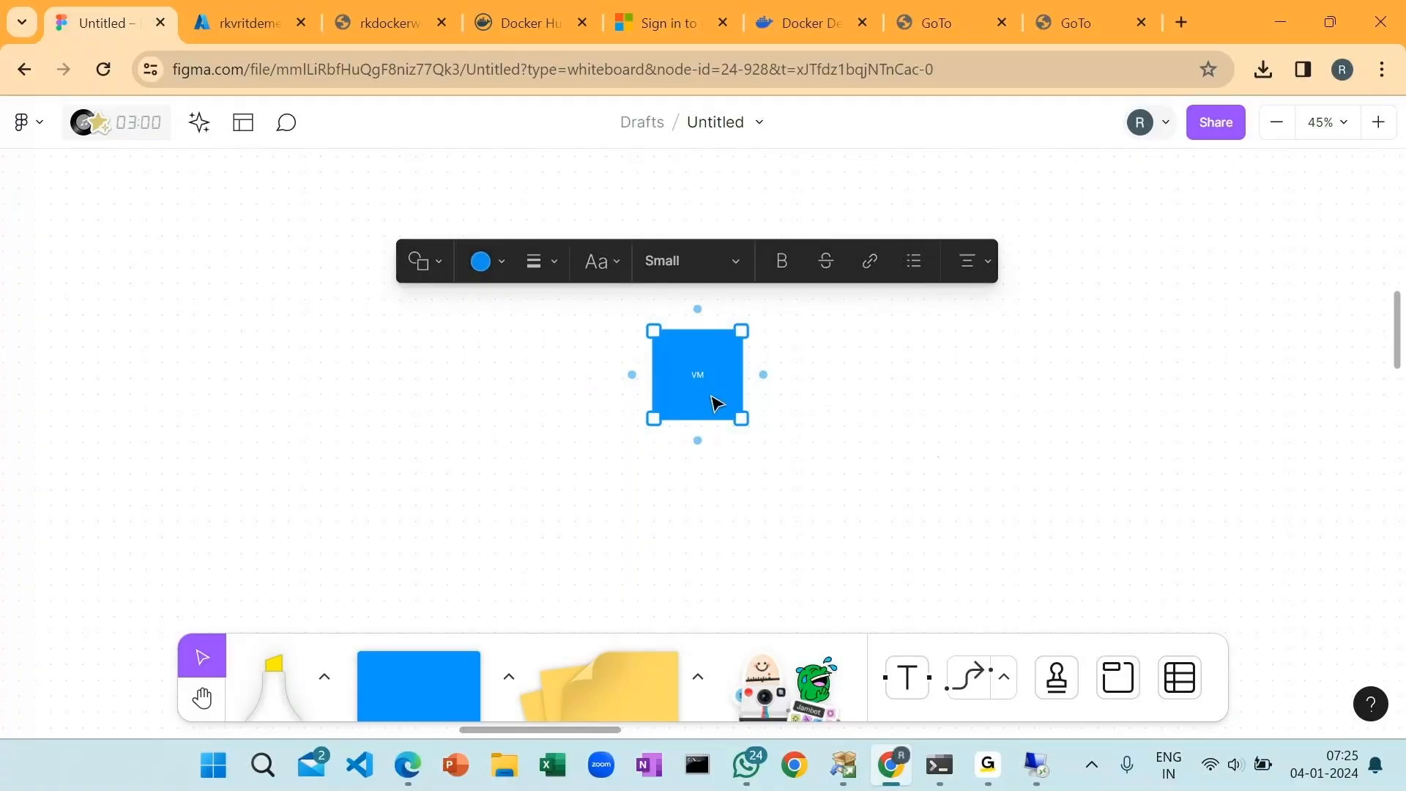
left_click_drag(716, 403, 697, 258)
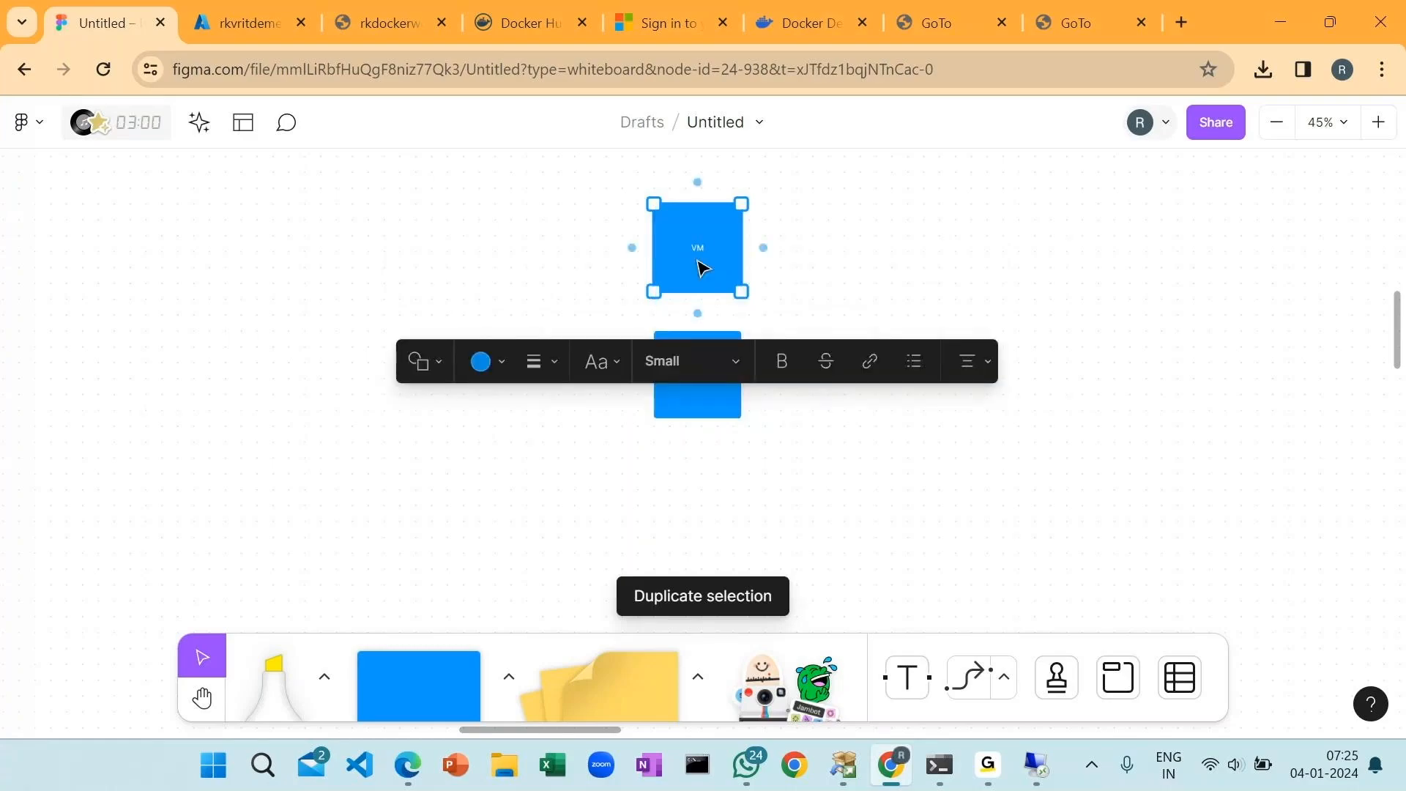
key("o")
left_click(696, 259)
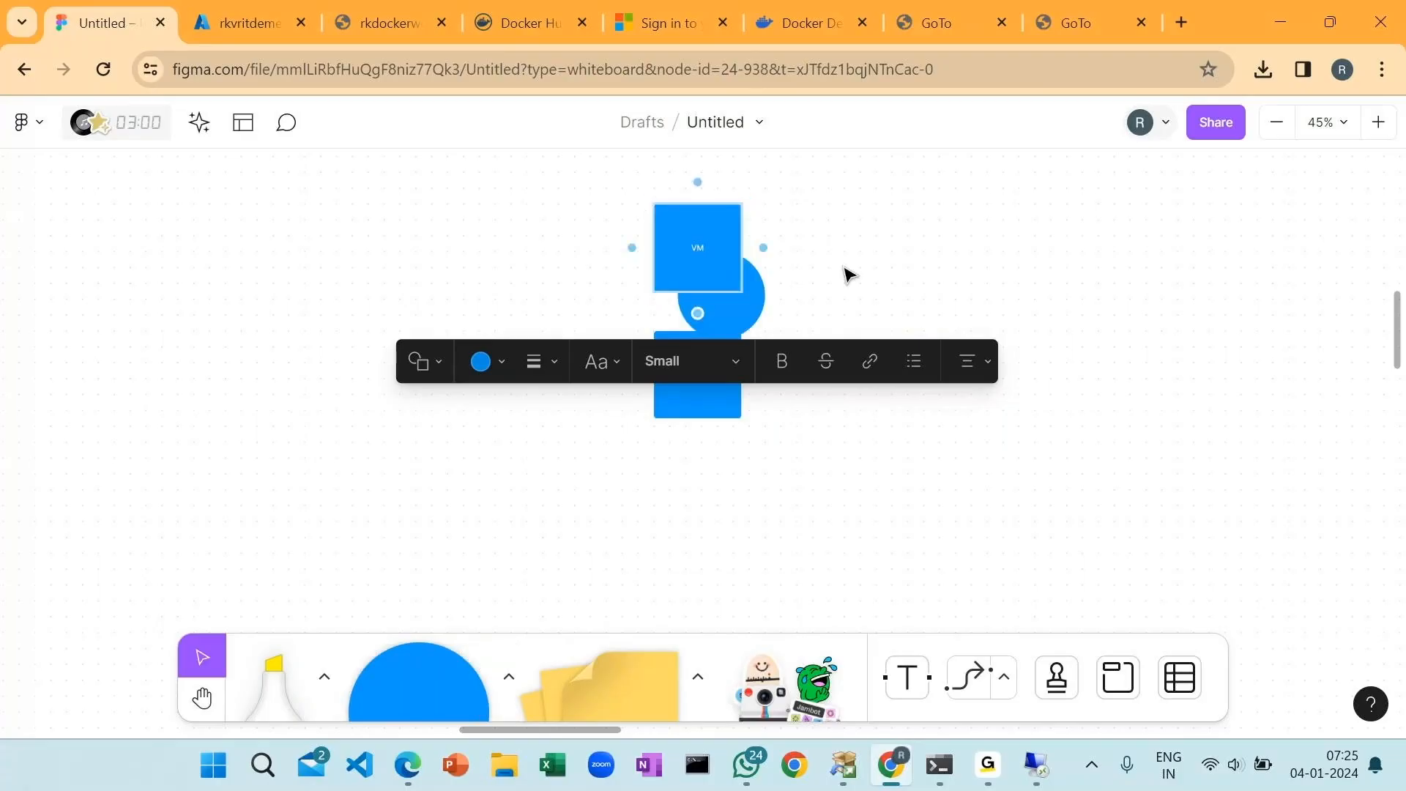
left_click(714, 308)
key("Delete")
- Relabel the upper copy of the VM square as NETWORK
left_click(697, 269)
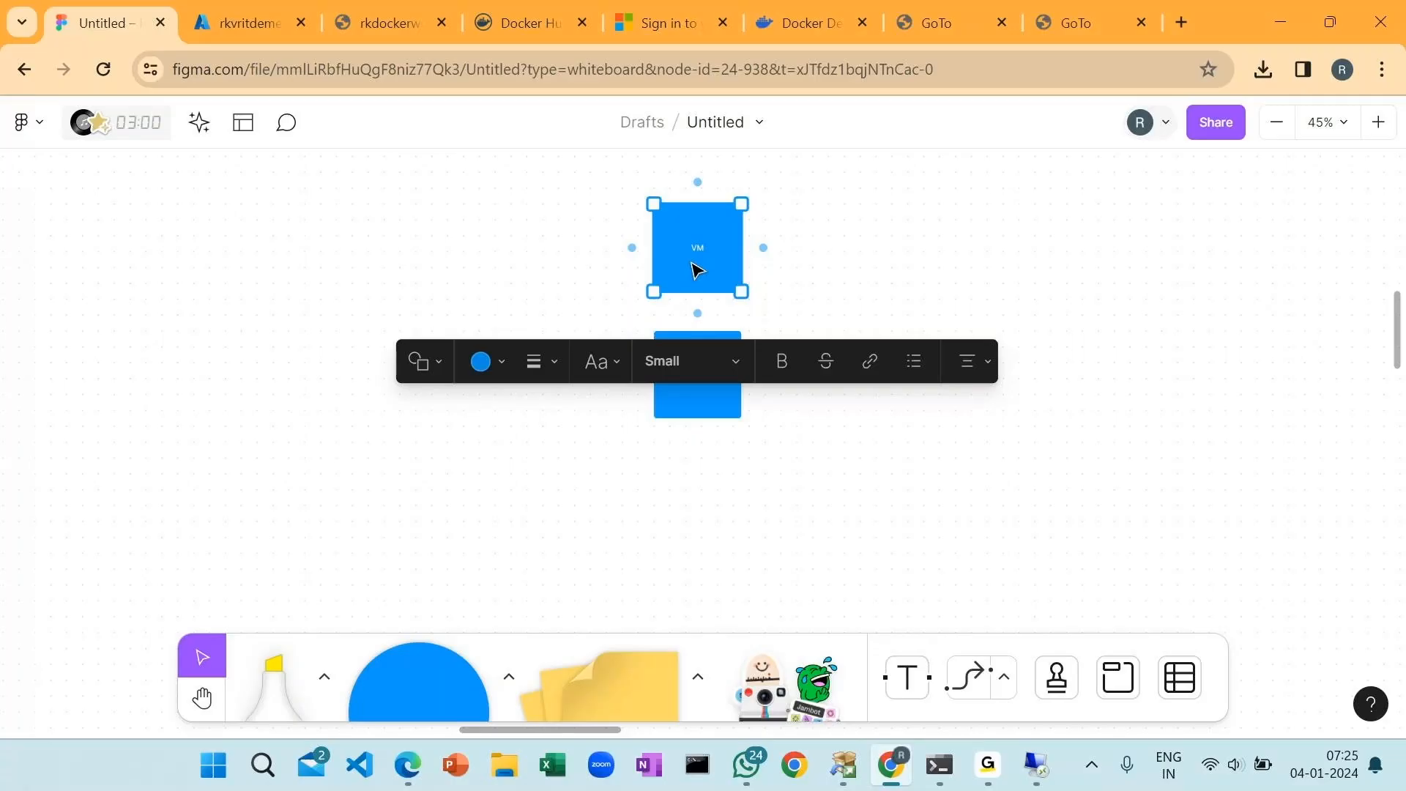
left_click(697, 270)
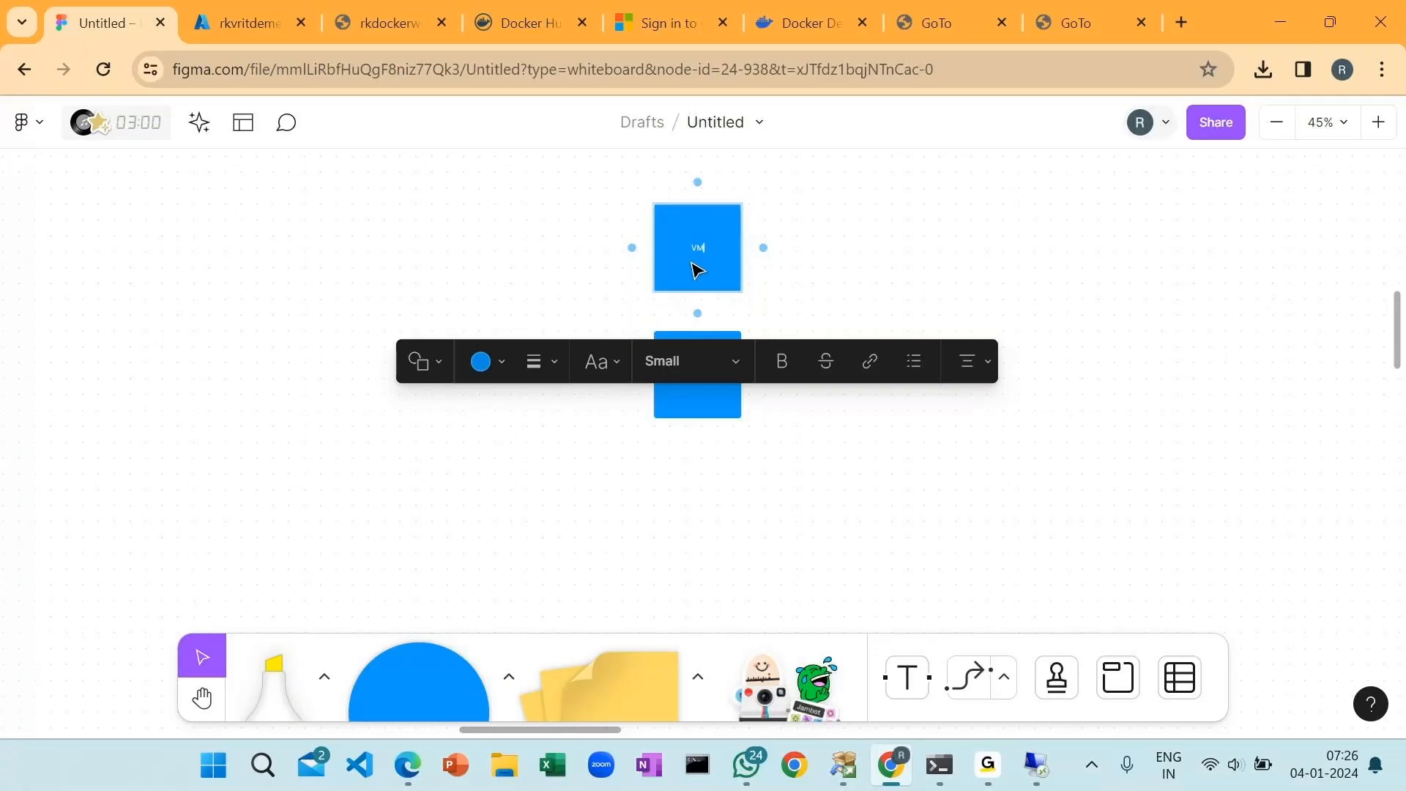
key("BackSpace")
key("BackSpace")
type("NETWORK")
scroll(721, 247, "up", 3)
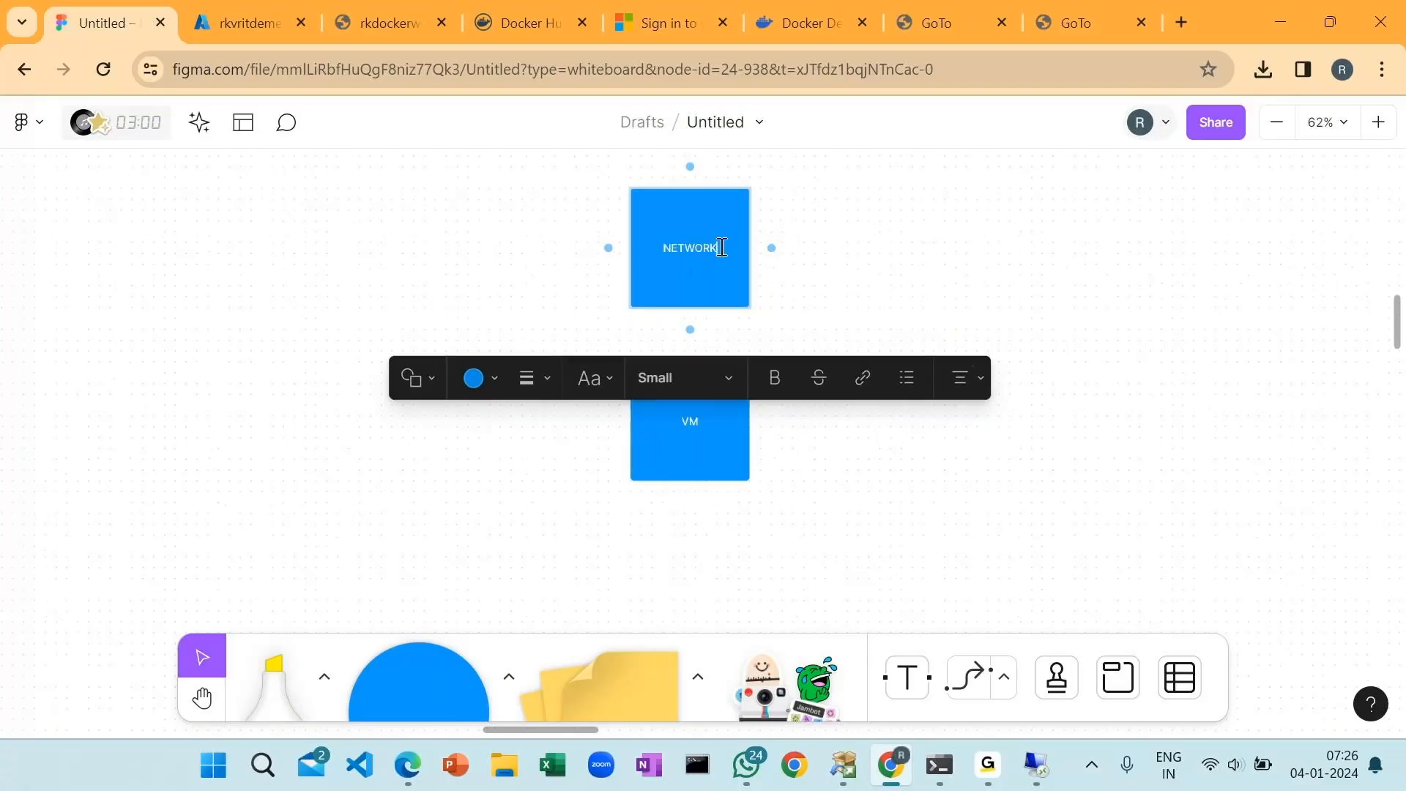
scroll(721, 247, "up", 3)
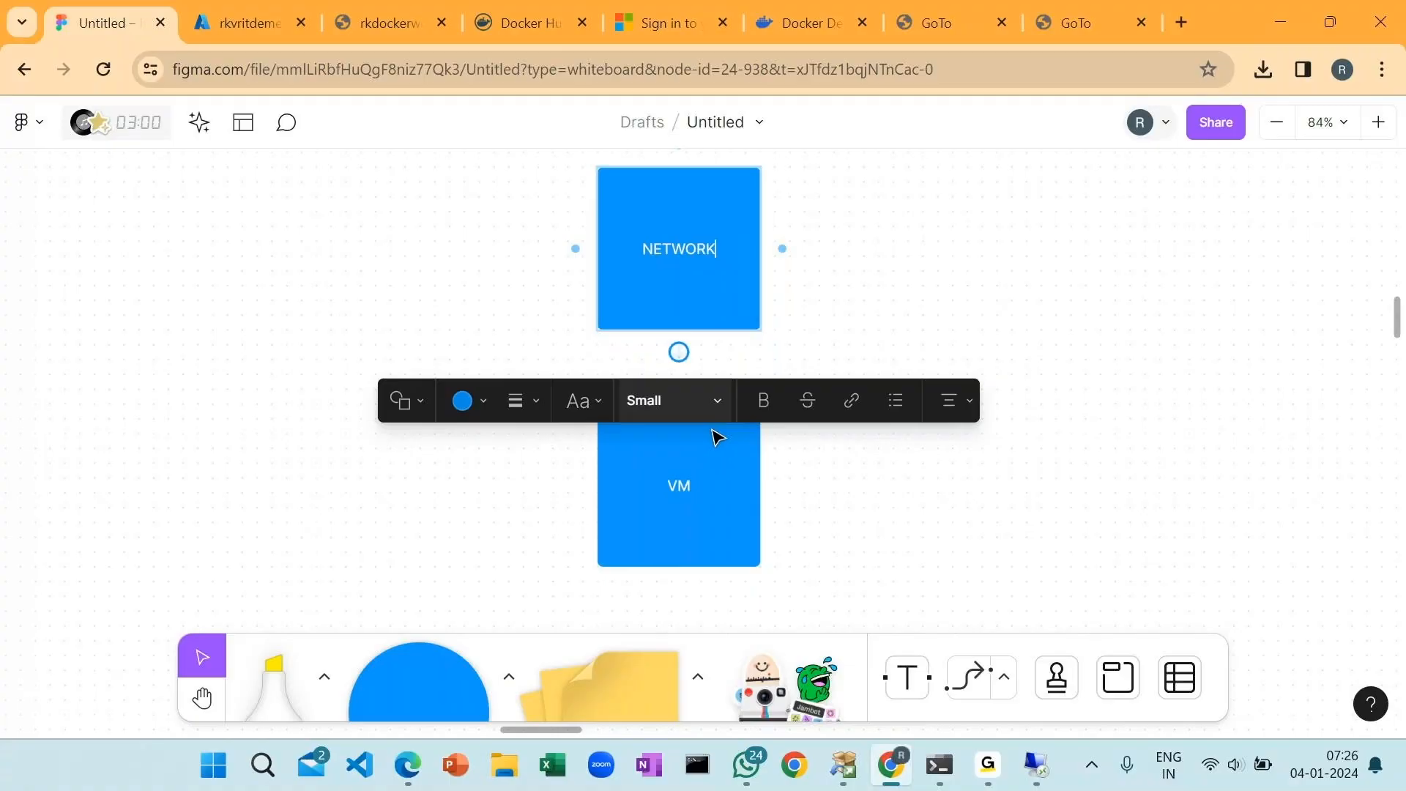
- Move the VM square up closer to the NETWORK square and reduce the NETWORK shape's height to about half
left_click_drag(718, 437, 718, 393)
left_click(696, 242)
left_click_drag(692, 168, 692, 256)
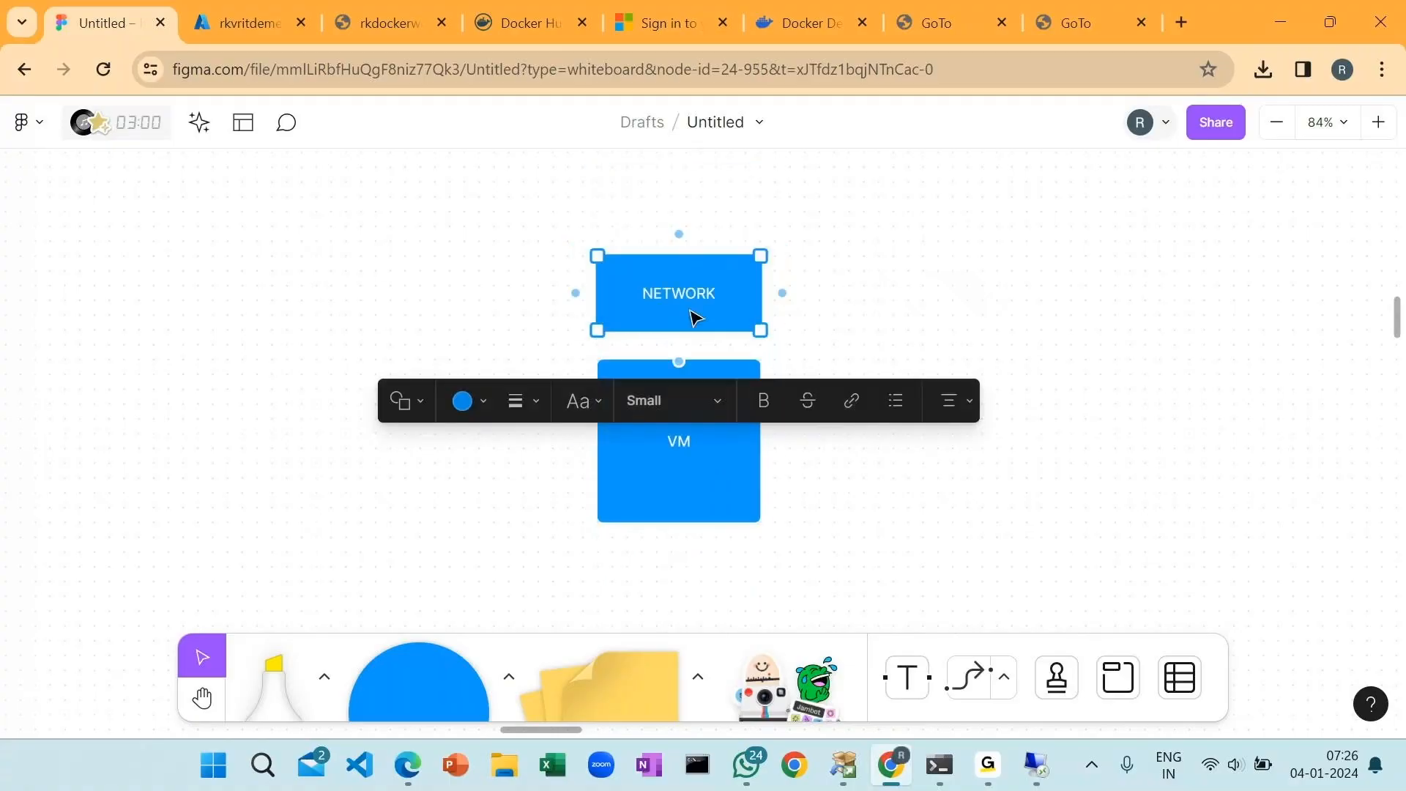
- Duplicate the NETWORK box, relabel the copy as STORAGE, and place it to the left, level with the original
left_click_drag(695, 317, 461, 430)
double_click(424, 440)
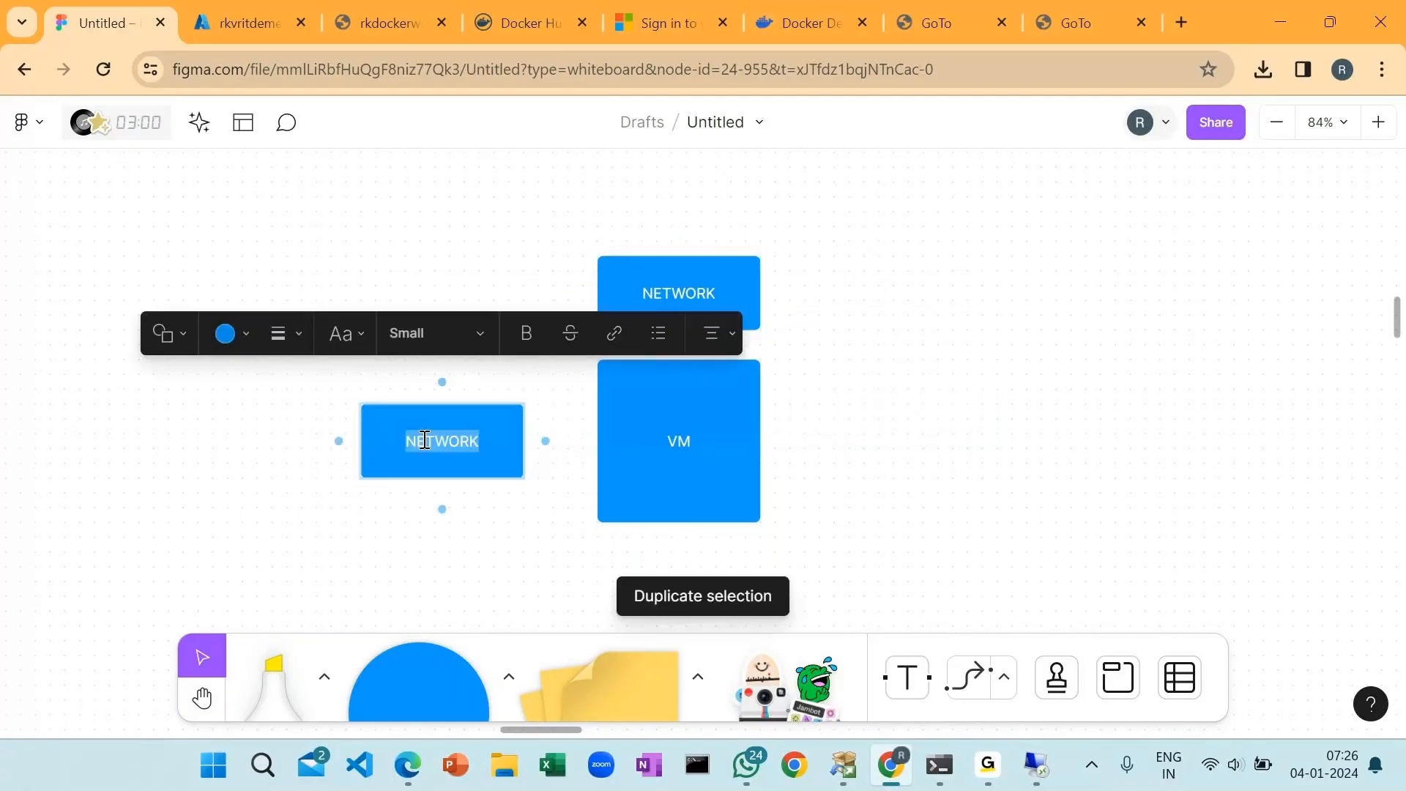
type("ST")
type("R")
type("ORAGE")
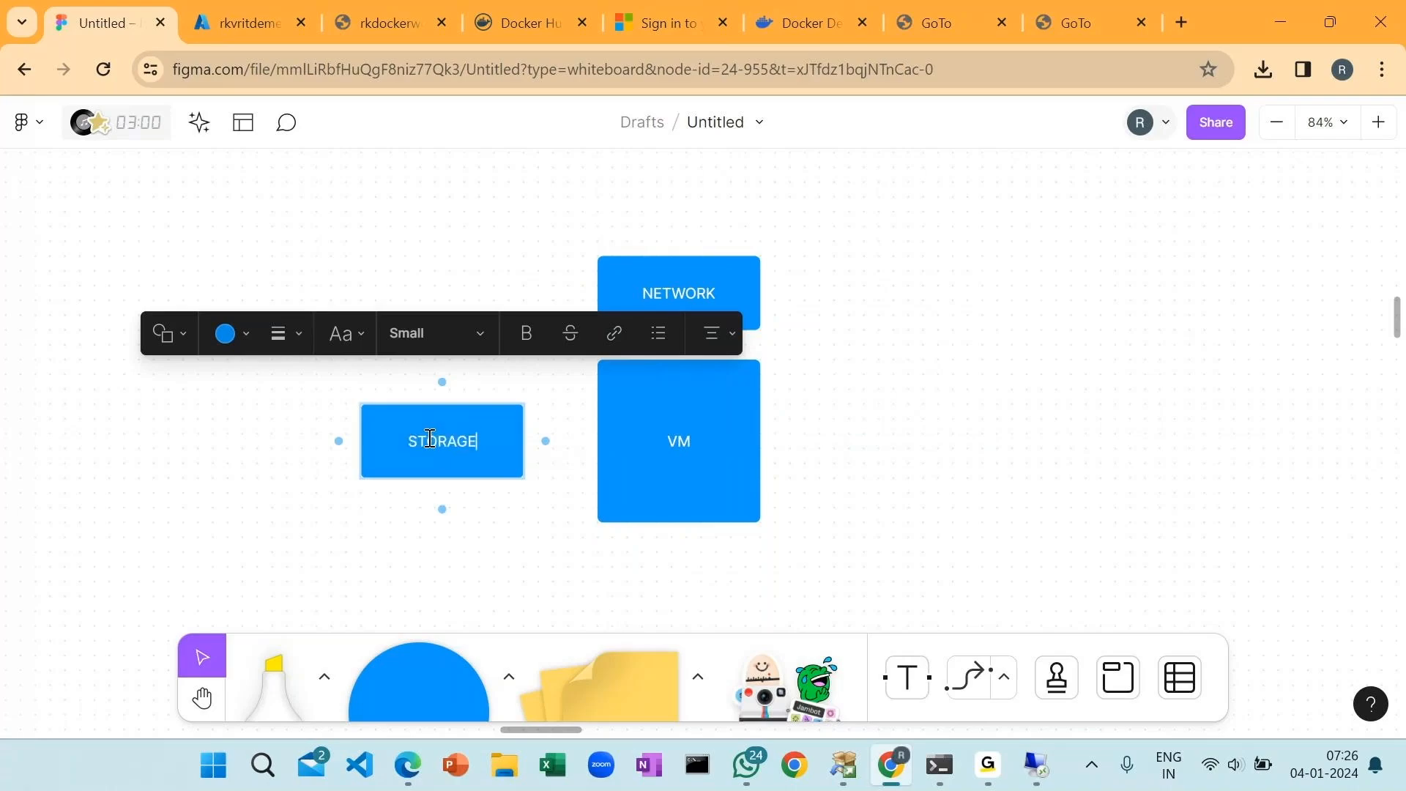
left_click(242, 304)
left_click_drag(504, 444, 440, 303)
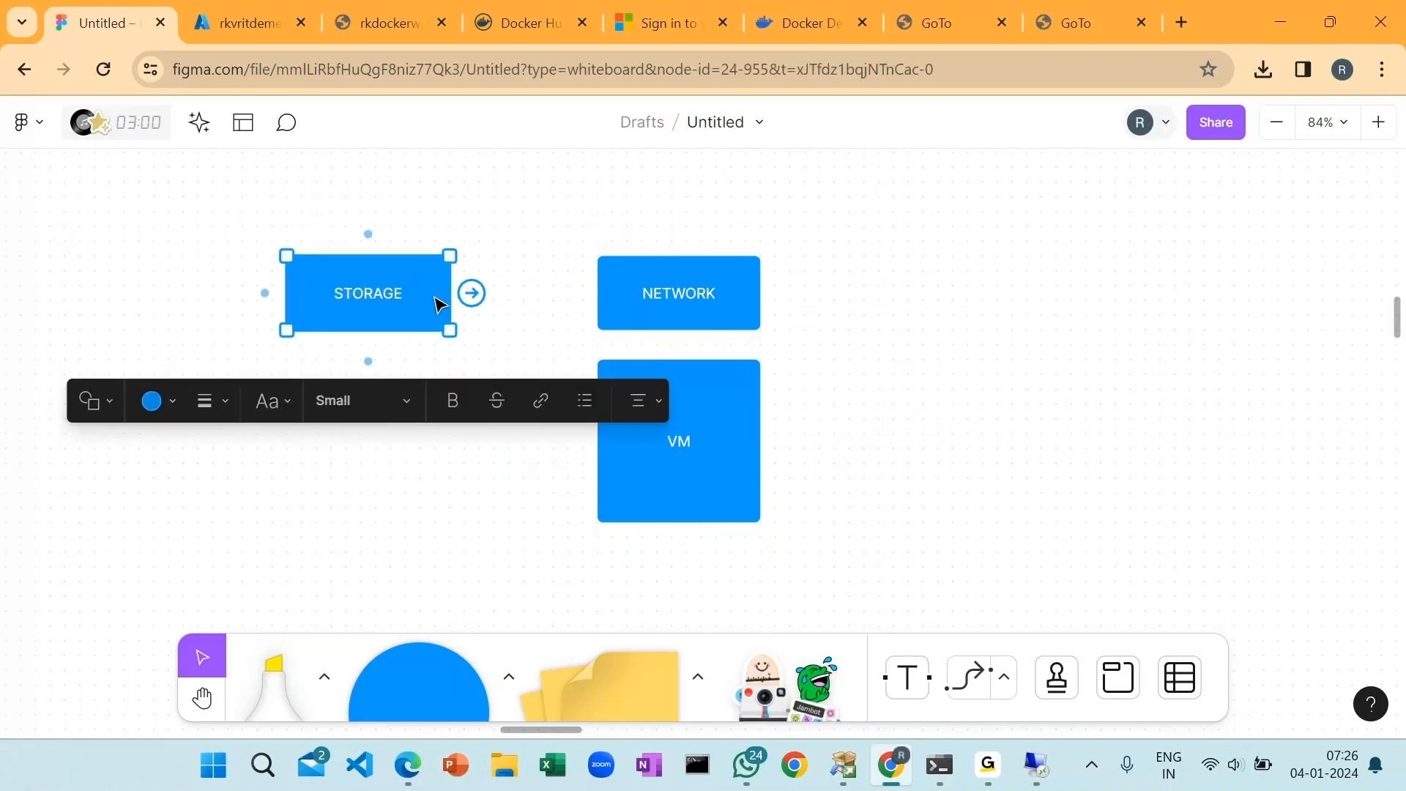
- Make three copies of the STORAGE box in a row beneath it and widen the original to stretch across them
key("h")
left_click_drag(451, 459, 864, 461)
key("v")
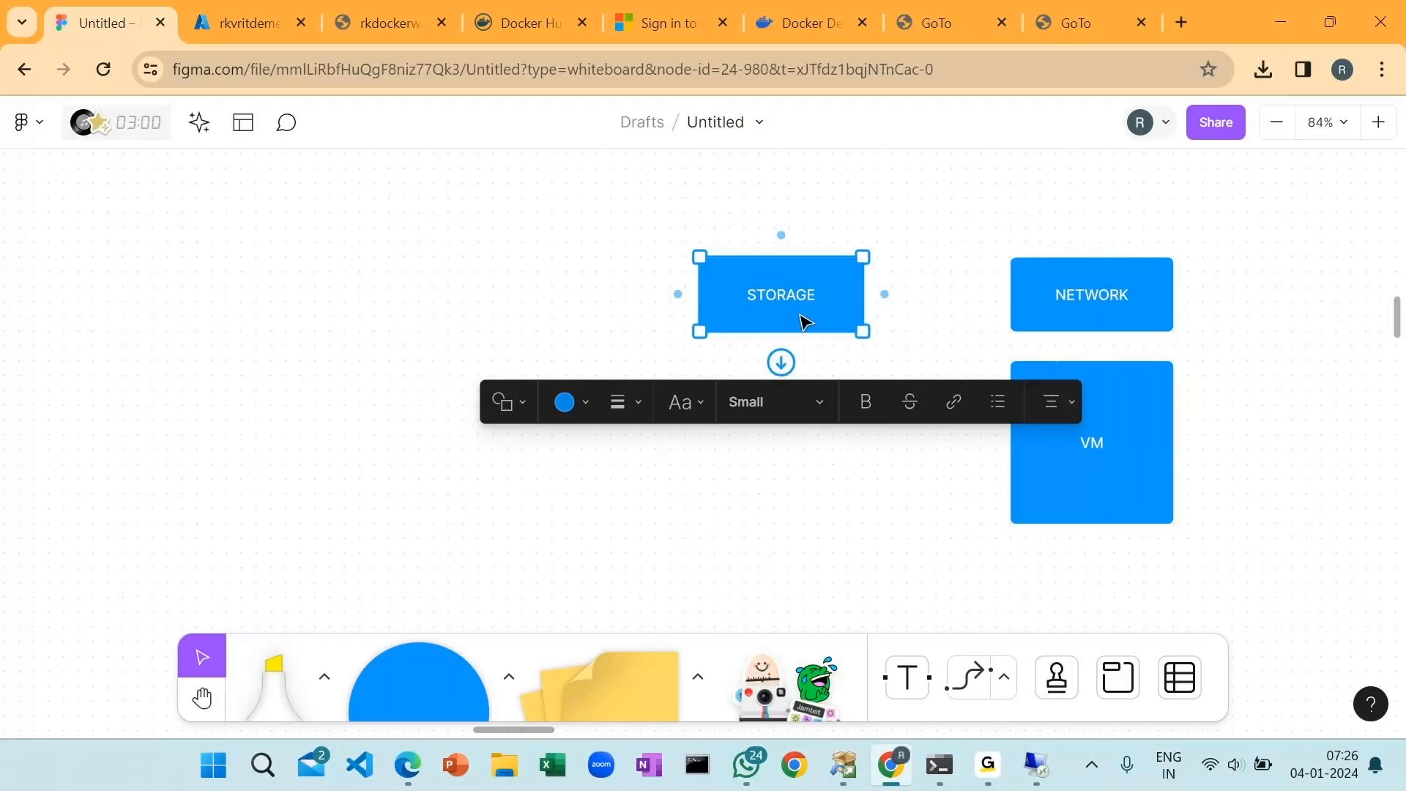
left_click_drag(799, 315, 483, 399)
left_click(798, 298)
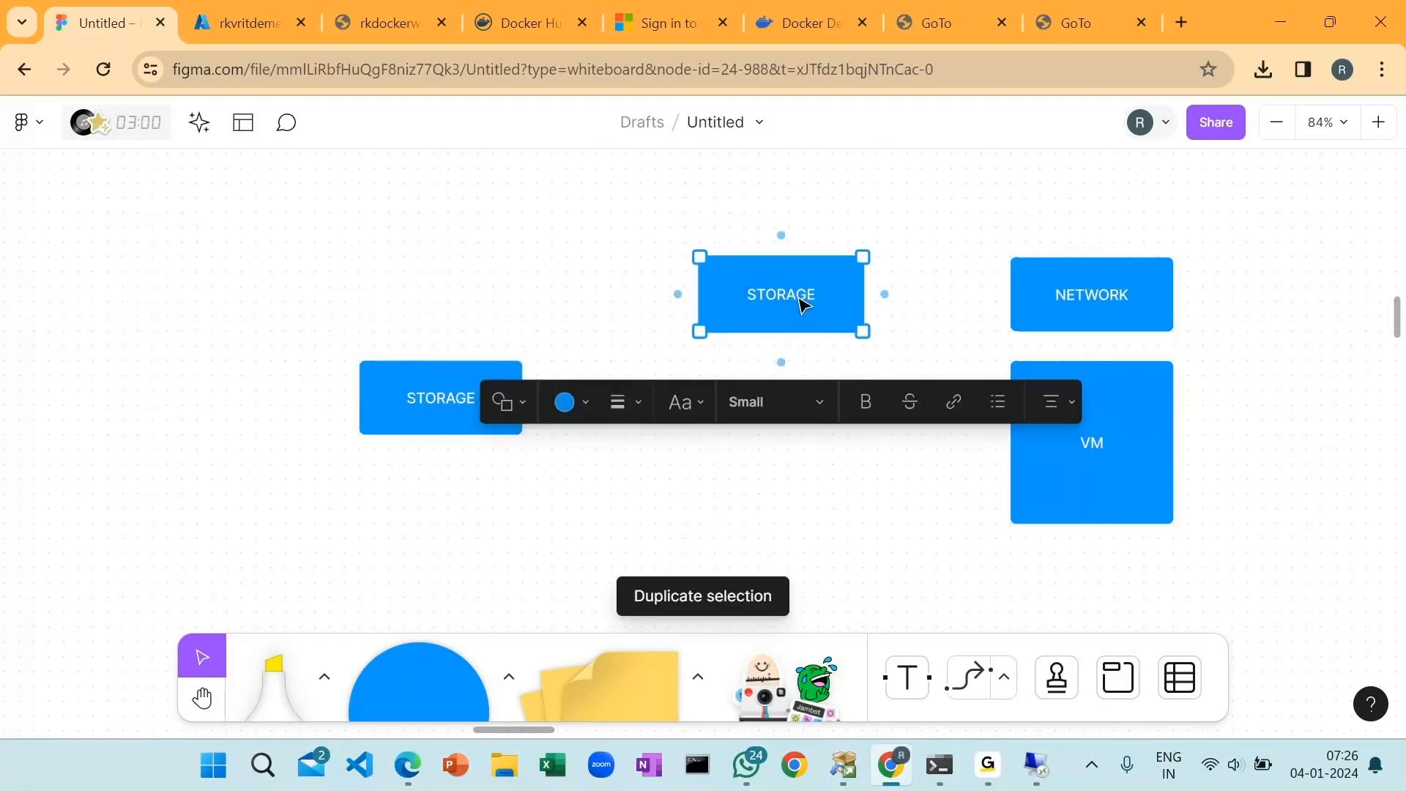
left_click_drag(802, 304, 713, 408)
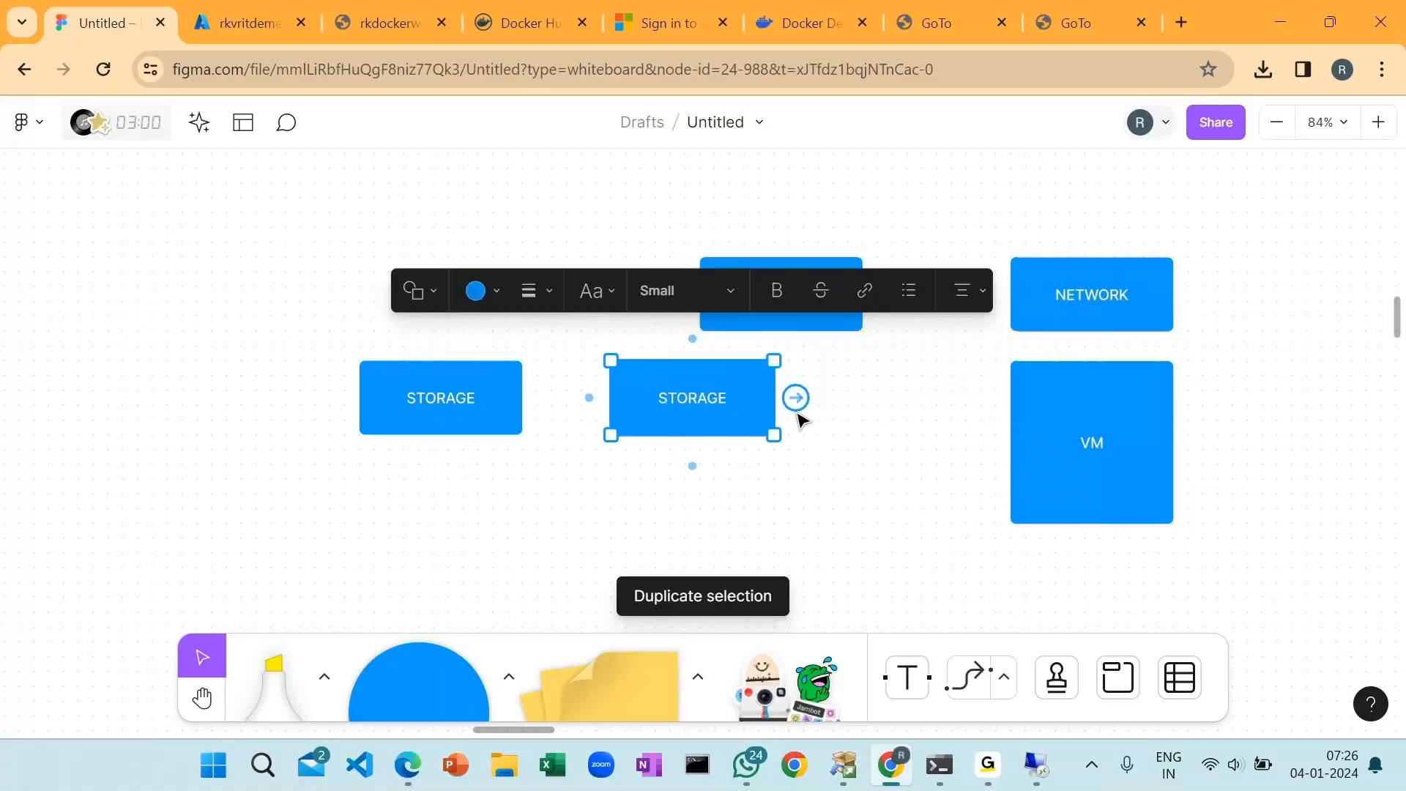
key("ctrl+d")
left_click_drag(619, 509, 907, 405)
left_click_drag(820, 327, 936, 316)
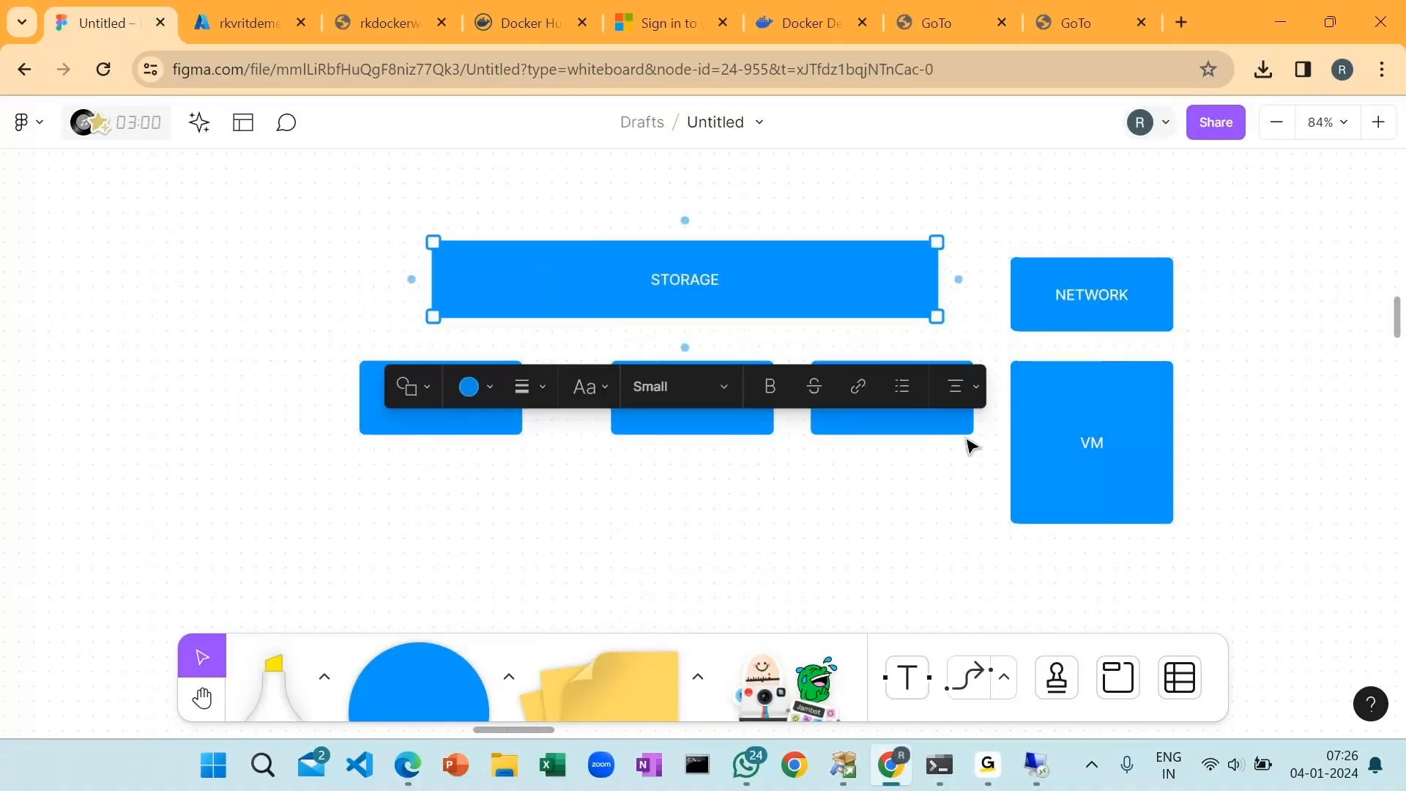
- Relabel the leftmost box beneath STORAGE as STRUCTURED
left_click(448, 404)
double_click(447, 401)
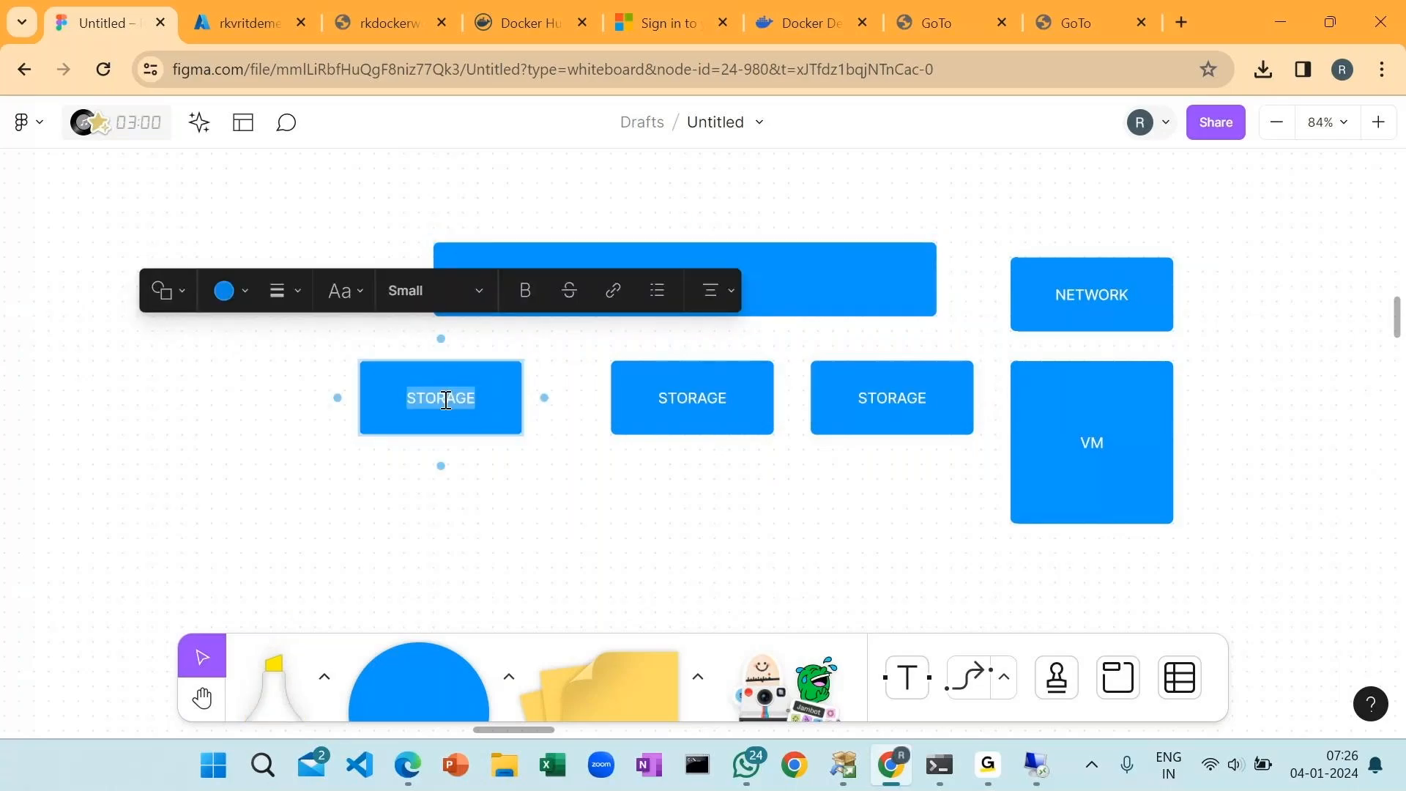
type("STO")
key("BackSpace")
type("RUCTURED")
- Relabel the middle box beneath STORAGE as UNSTRUCTURED and open the rightmost box's label for editing
left_click(686, 409)
left_click(686, 409)
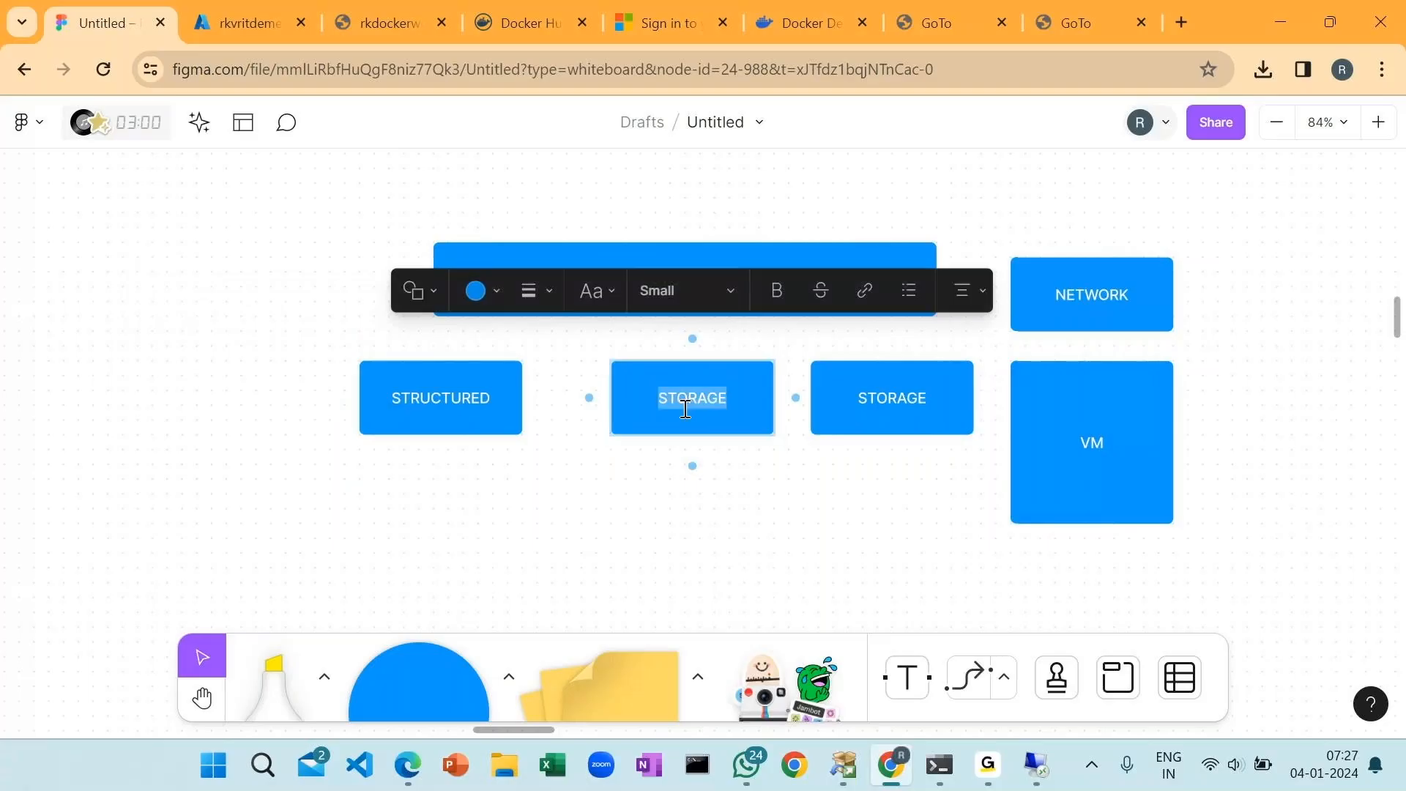
type("UNSTRUCTURED")
double_click(881, 407)
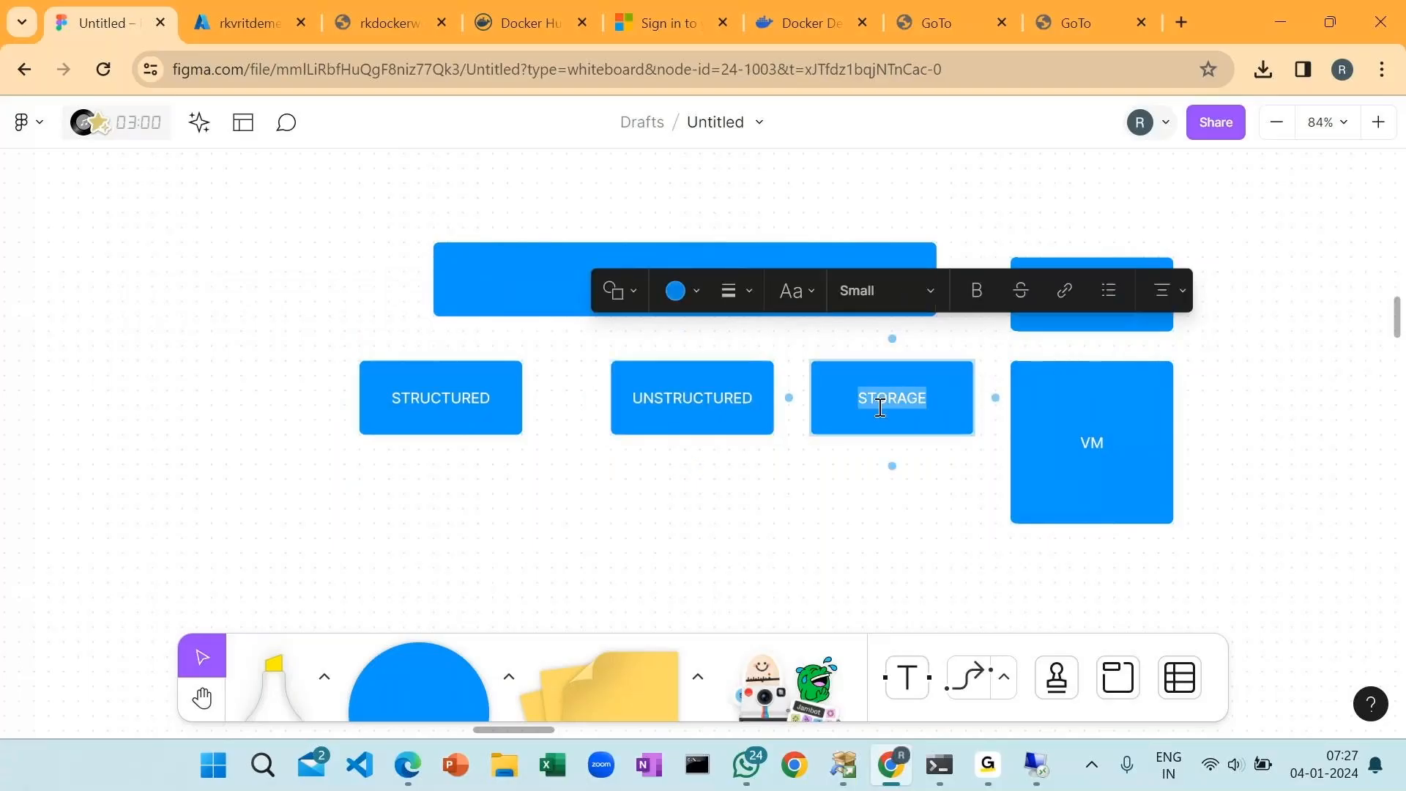
- Relabel the middle box beneath STORAGE as SEMI - STRUCTRED
double_click(695, 405)
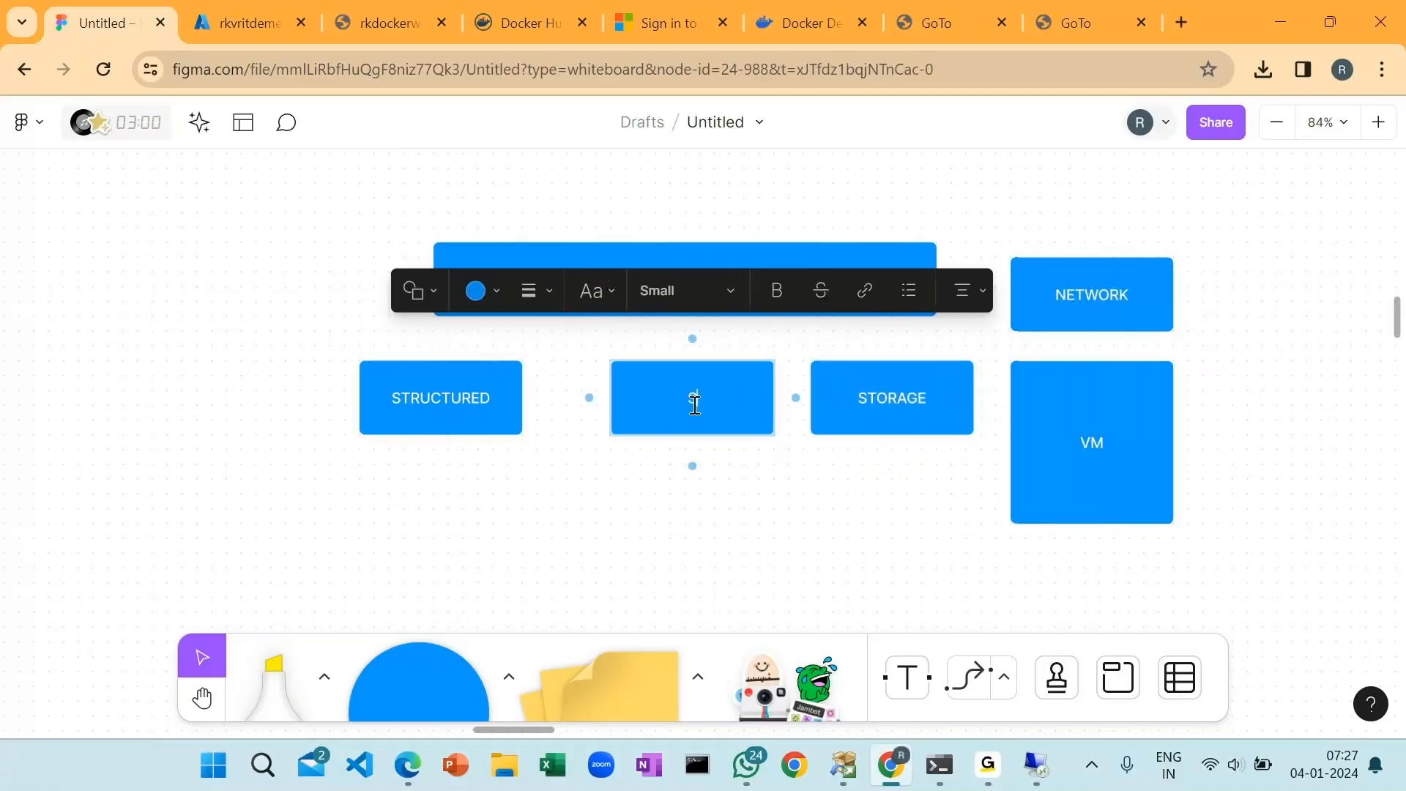
type("SEMI - STRUC")
type("TRUE")
key("BackSpace")
key("BackSpace")
type("ED")
- Relabel the rightmost box beneath STORAGE as UNSTRCTURE and shift the middle box left to even out the spacing
left_click(925, 399)
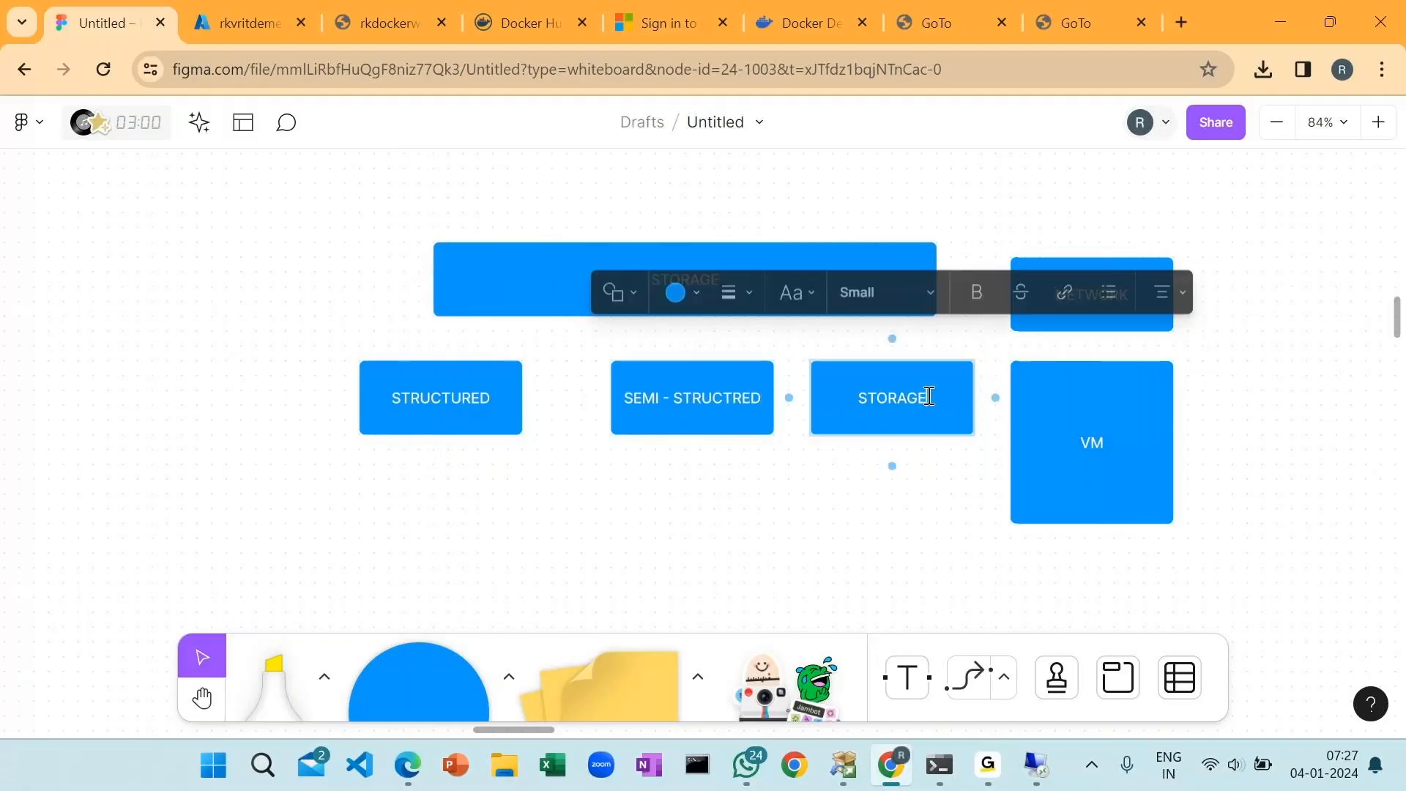
double_click(927, 397)
type("UN")
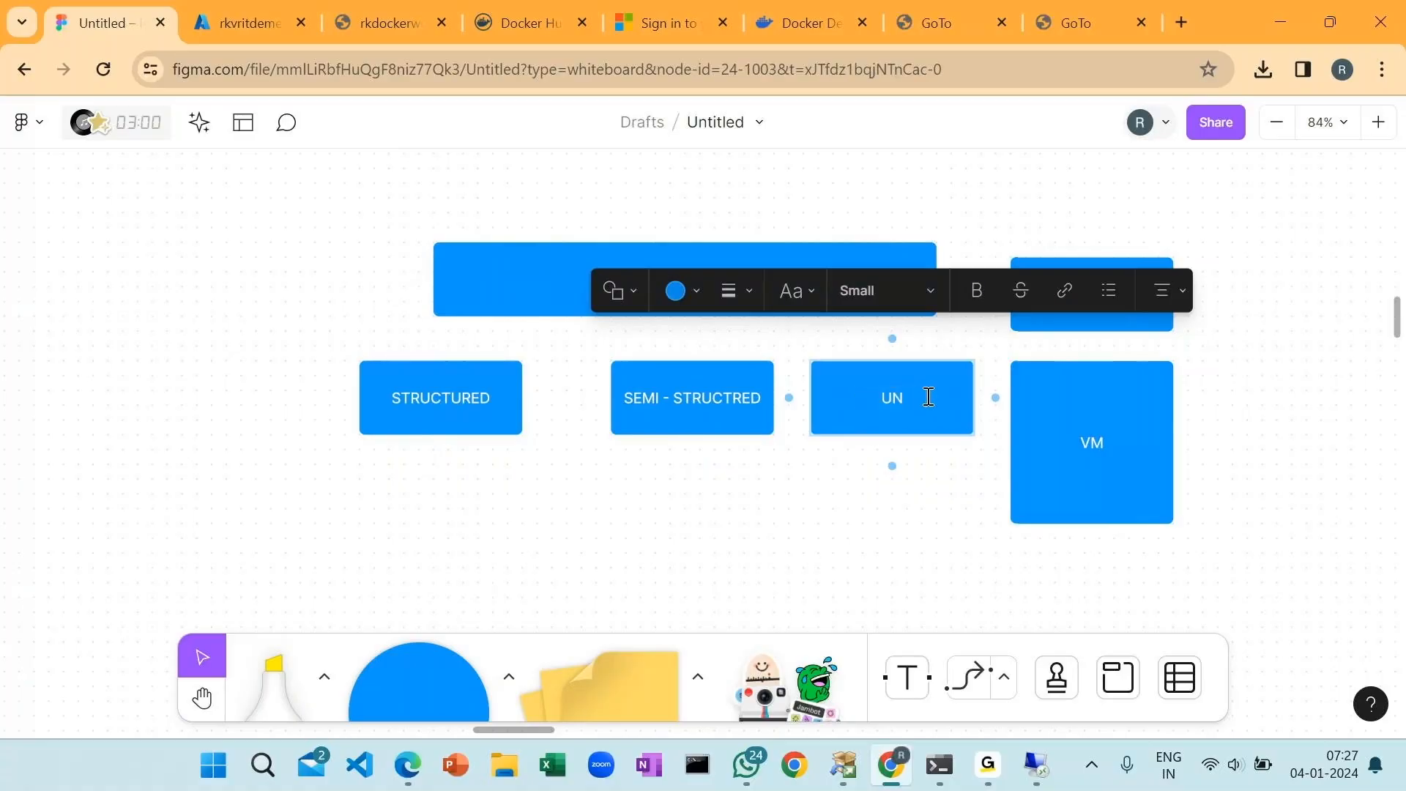
type("STRCTURE")
key("Escape")
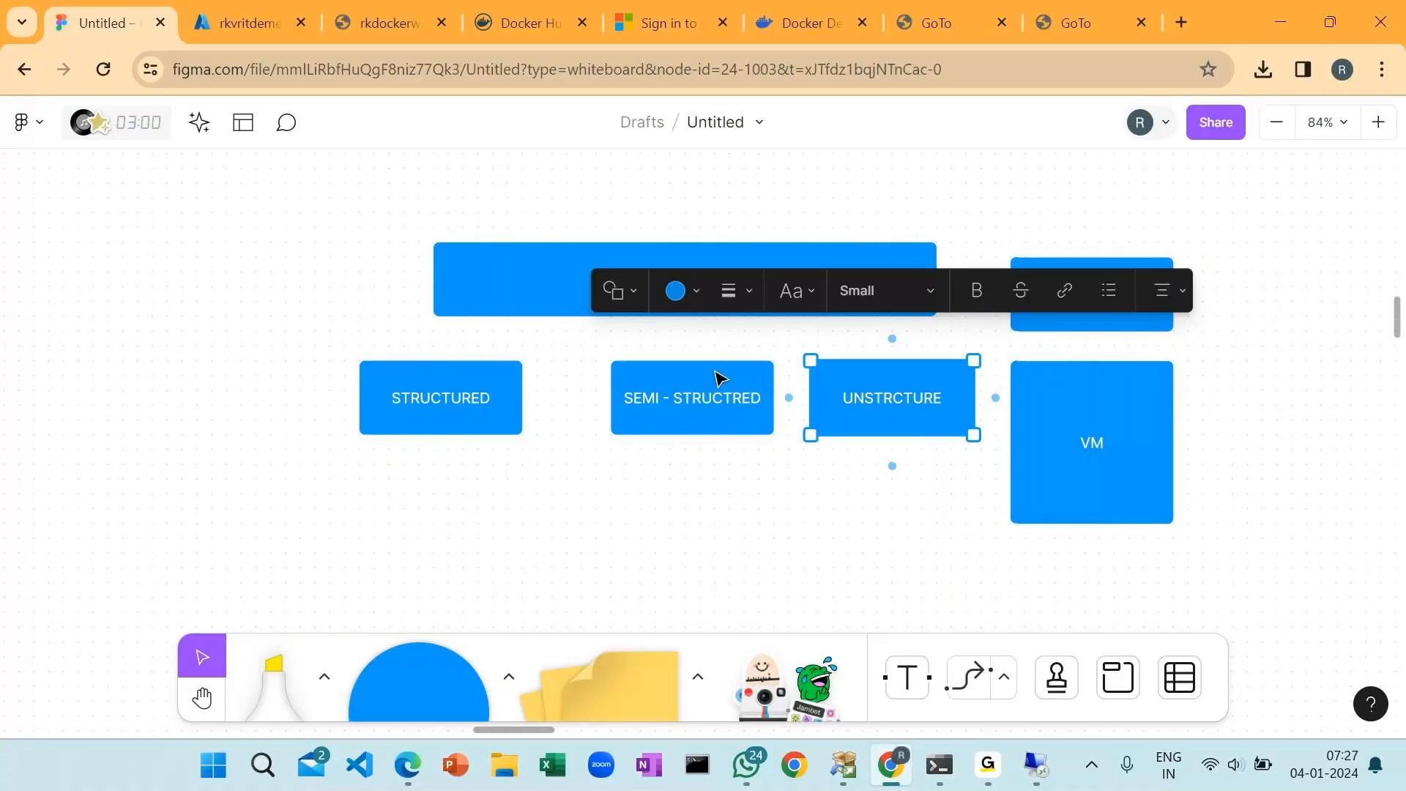
left_click_drag(717, 377, 691, 377)
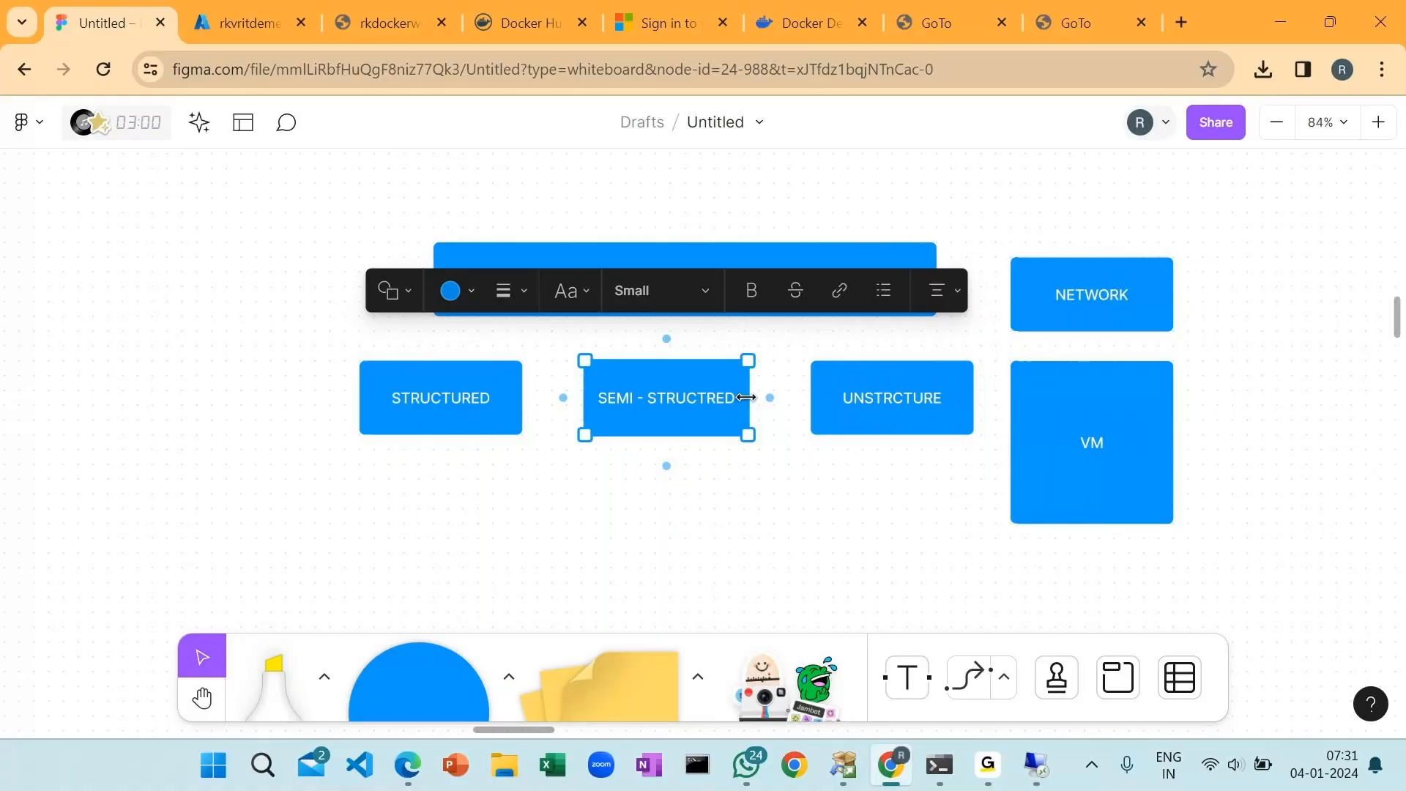
left_click(552, 464)
- Duplicate the STRUCTURED box directly beneath the original and relabel the copy as DB
left_click(496, 424)
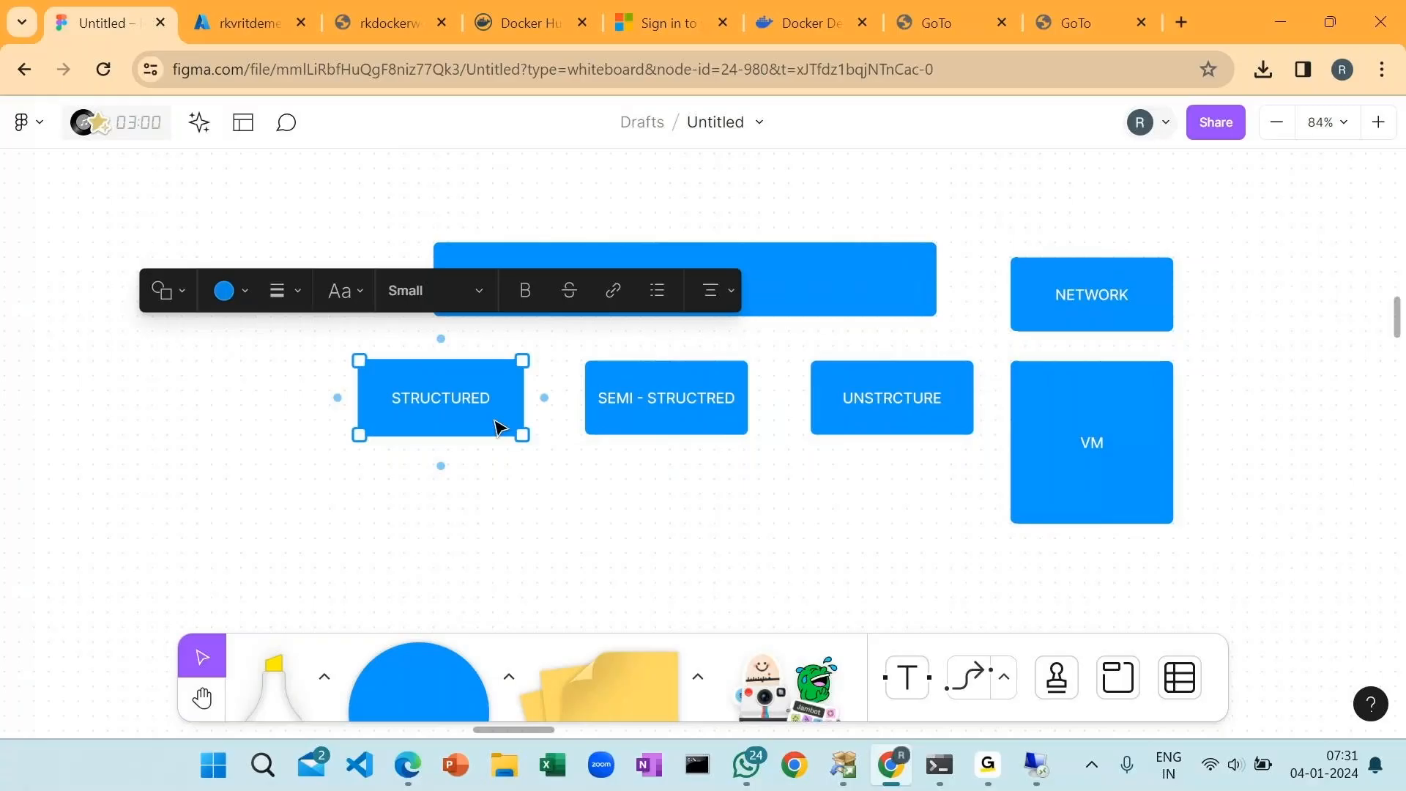
left_click_drag(496, 424, 468, 533)
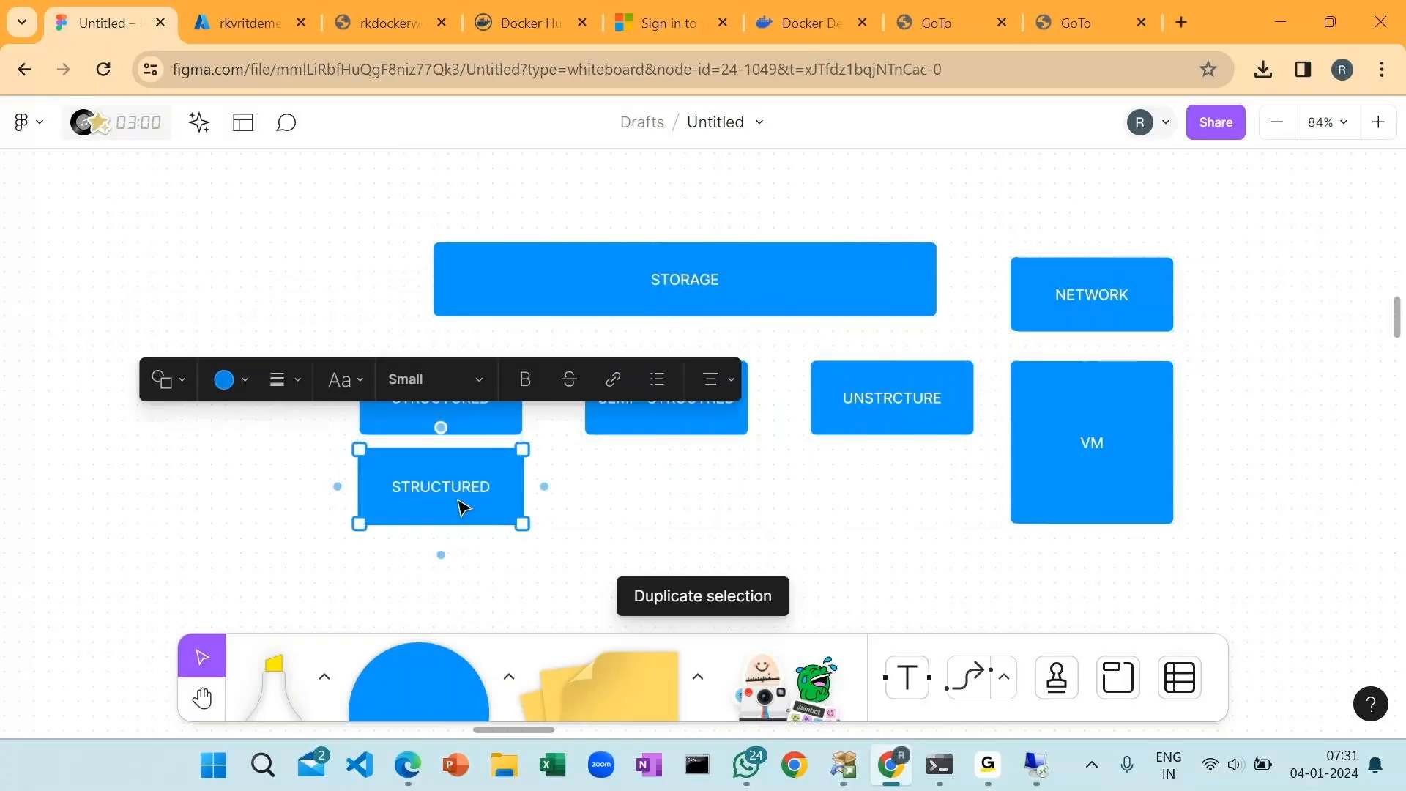
double_click(450, 497)
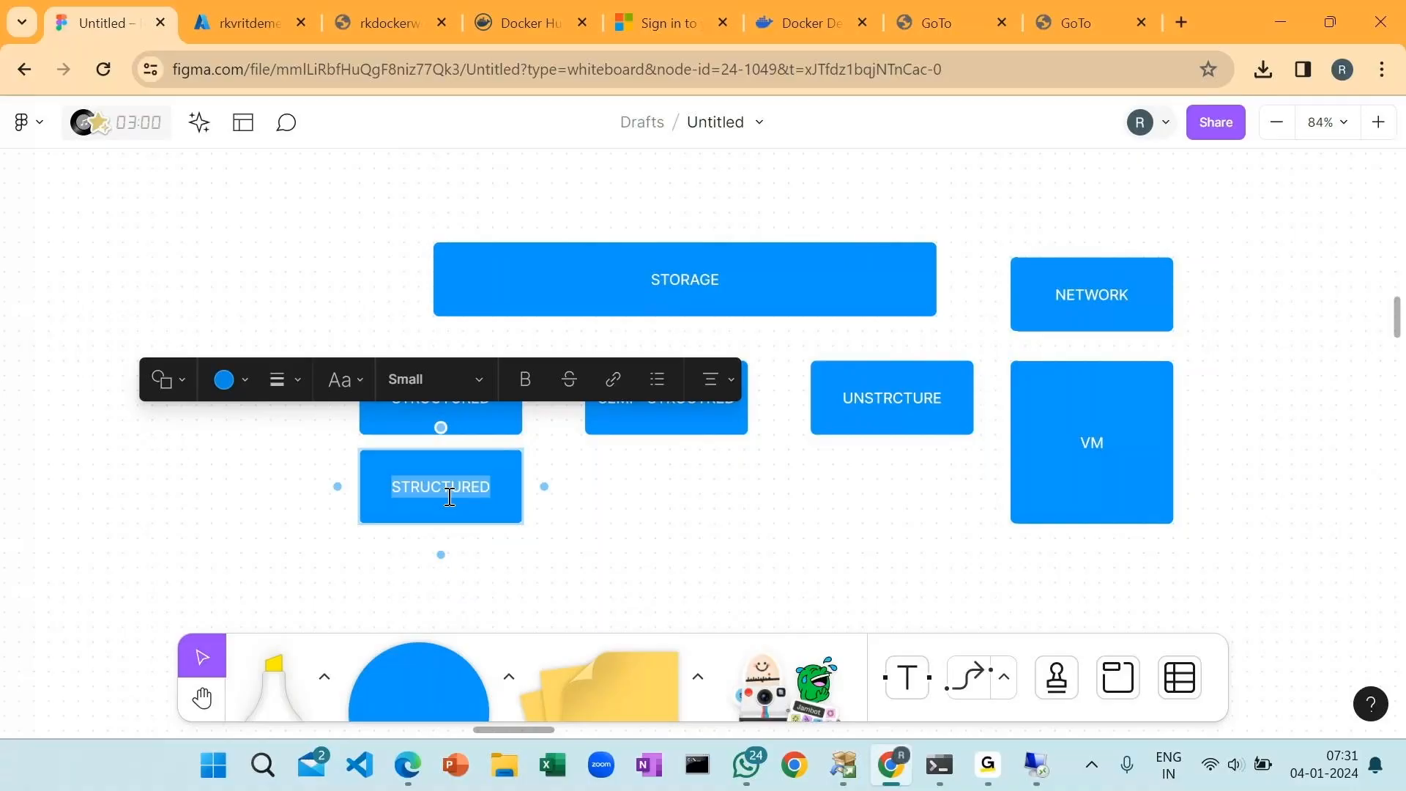
type("DB")
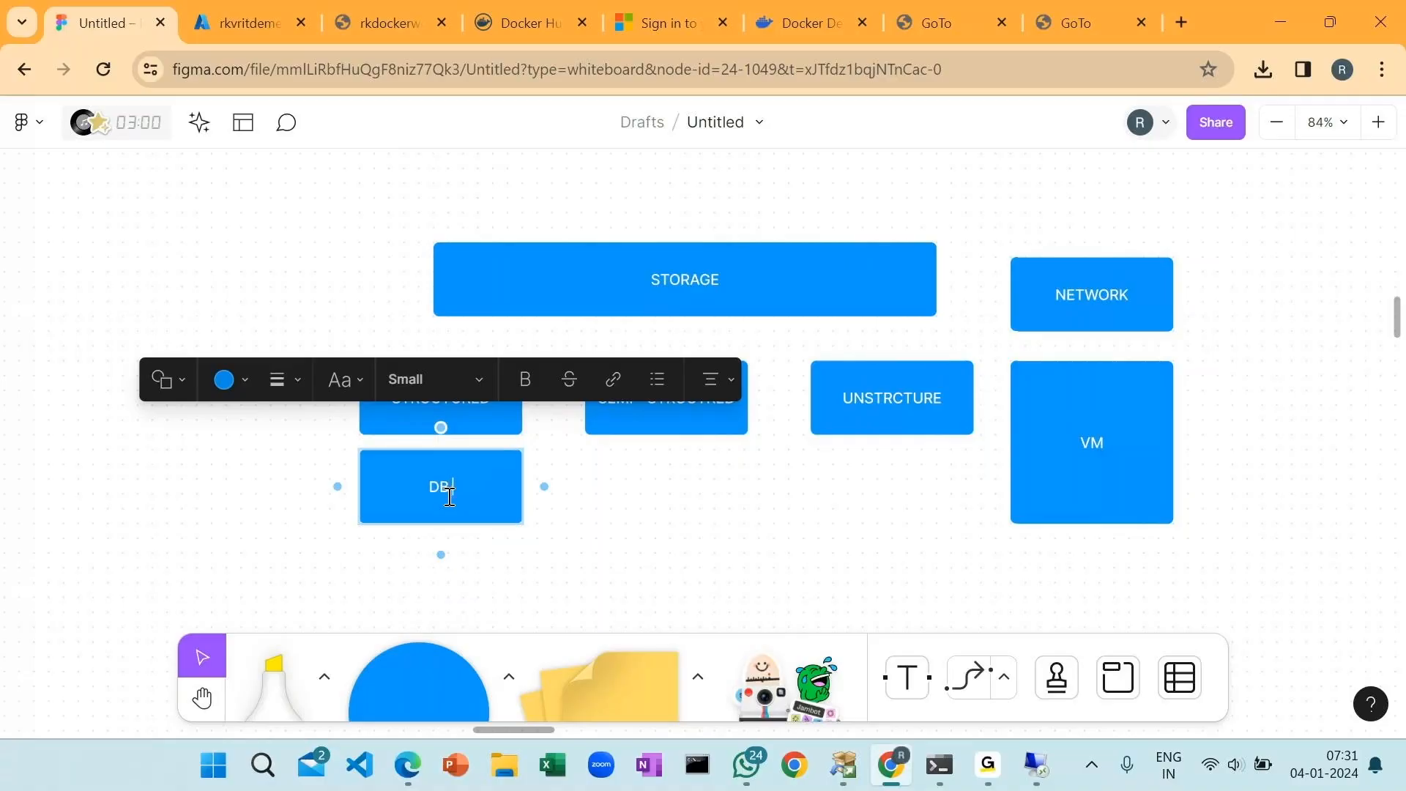
- Extend the DB box's label to DB -RELATIONAL and place a duplicate of the box directly beneath SEMI - STRUCTRED
type(" -RELATIONAL")
key("Escape")
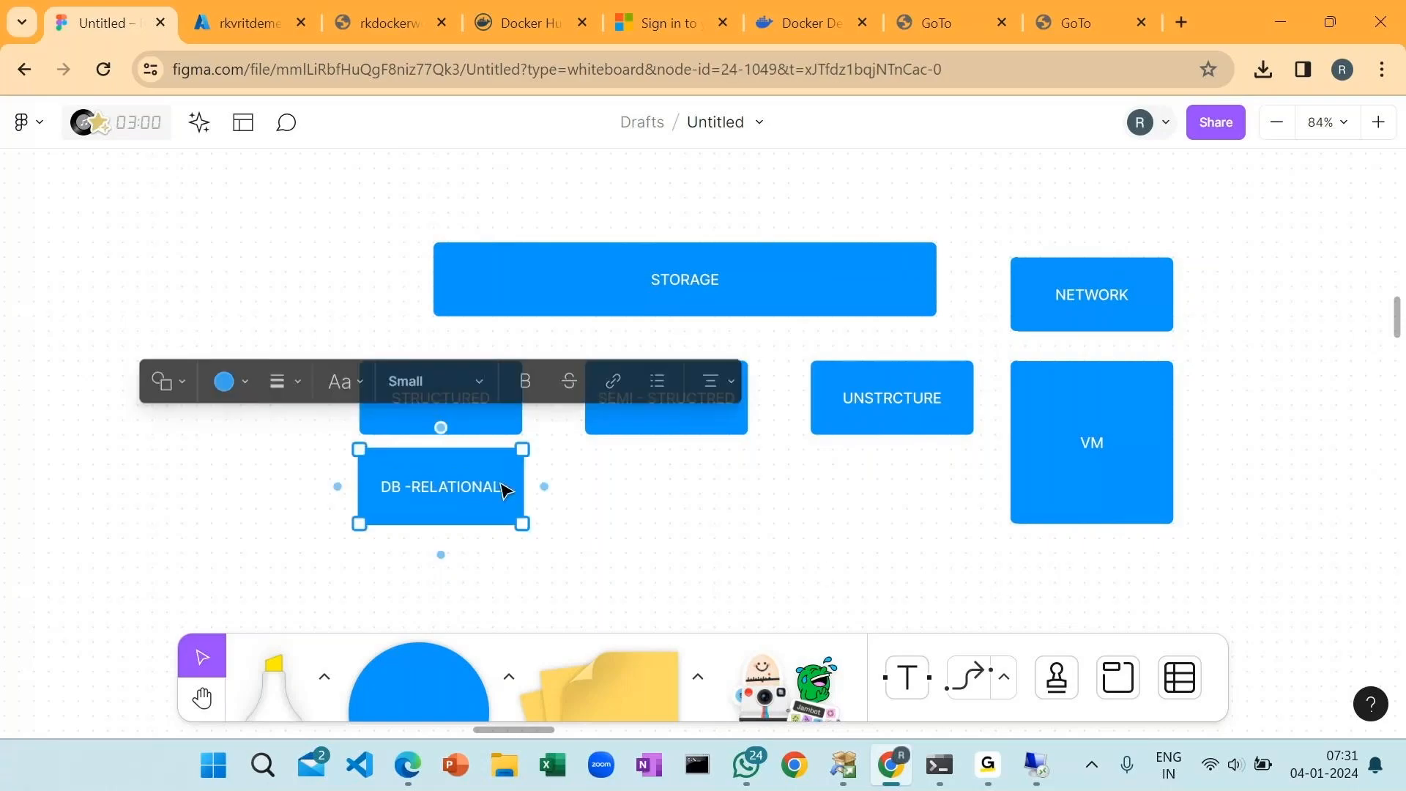
left_click(507, 487)
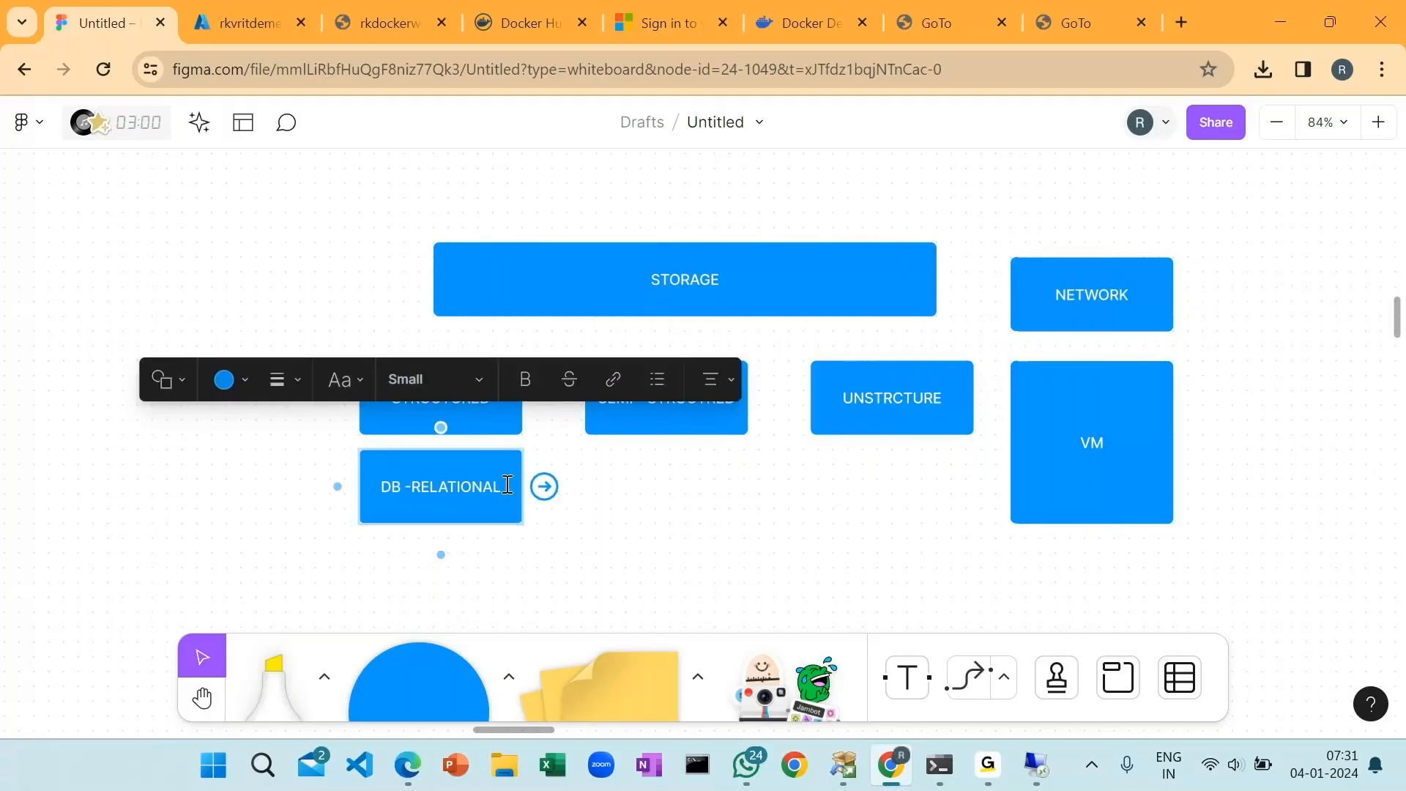
key("Escape")
key("ctrl+d")
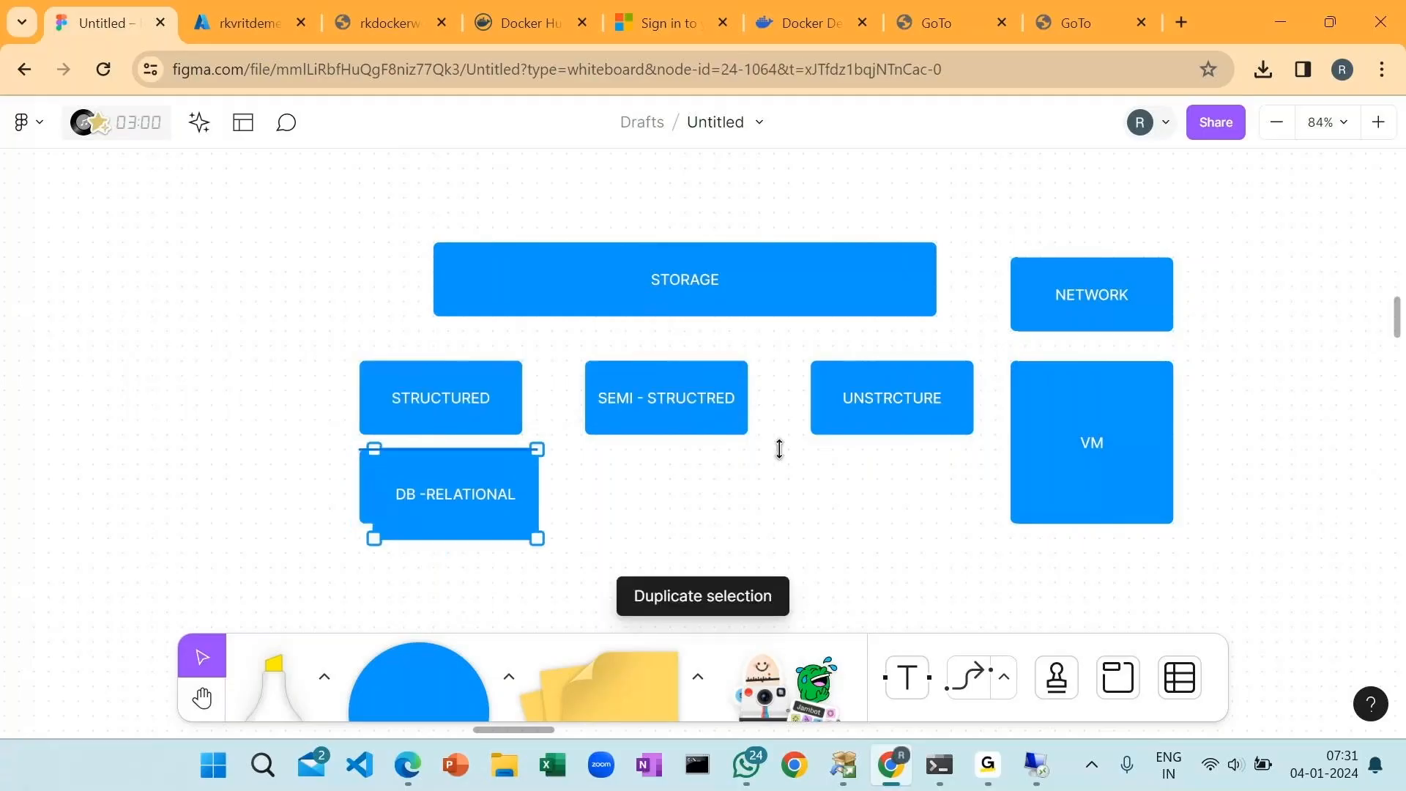
left_click_drag(472, 470, 704, 486)
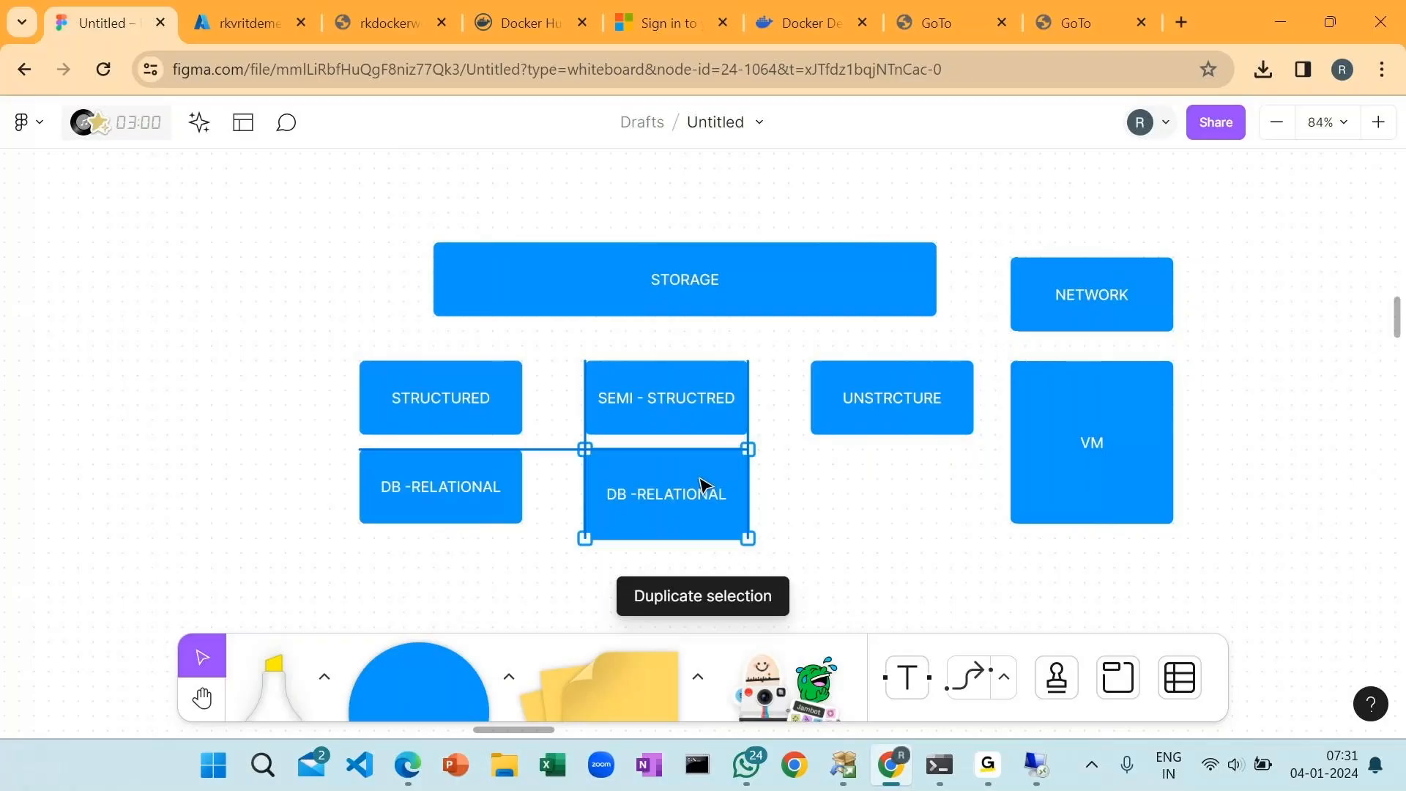
- Extend the label of the box beneath STRUCTURED to DB -RELATIONAL - SQL DB
double_click(455, 487)
key("End")
type("=")
key("BackSpace")
type("-")
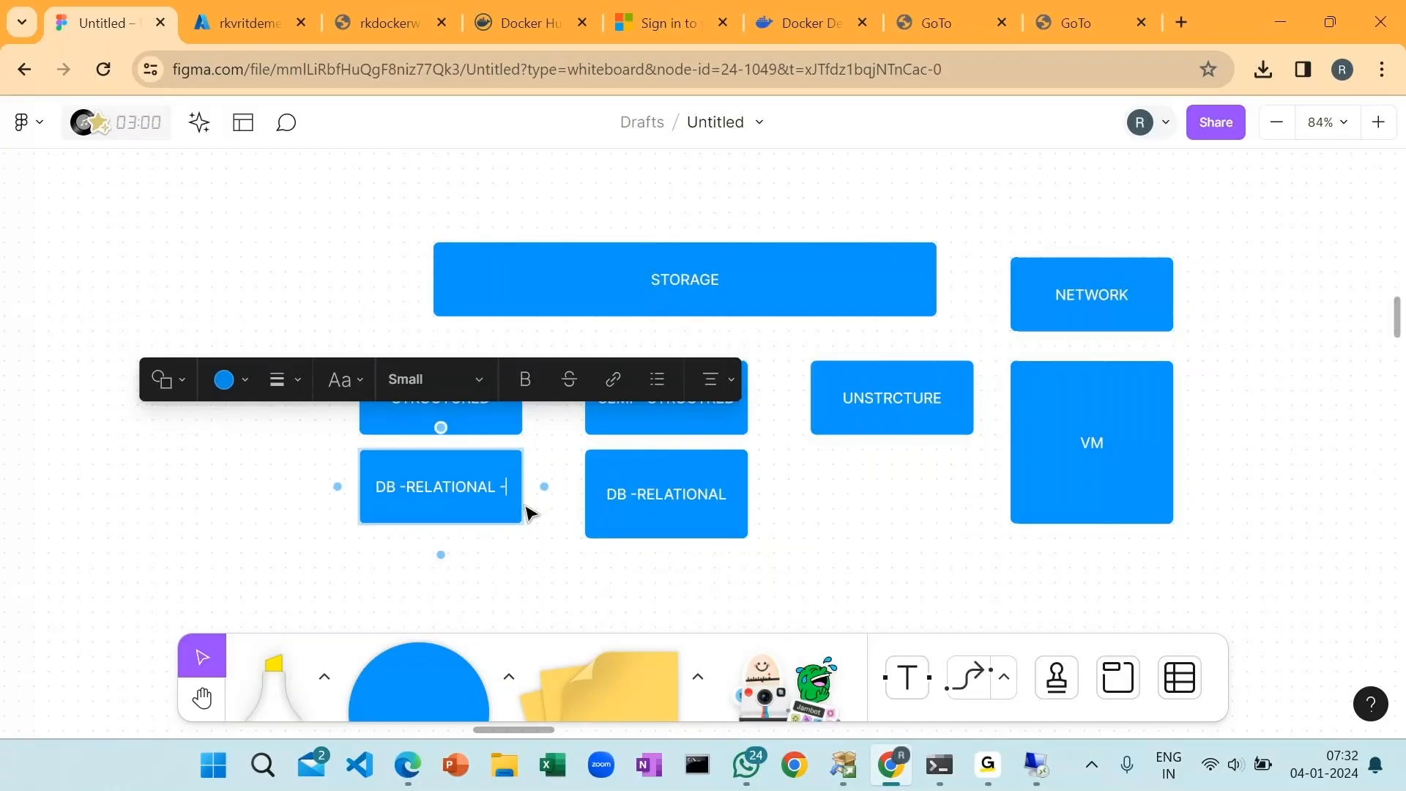
type(" SQL DB")
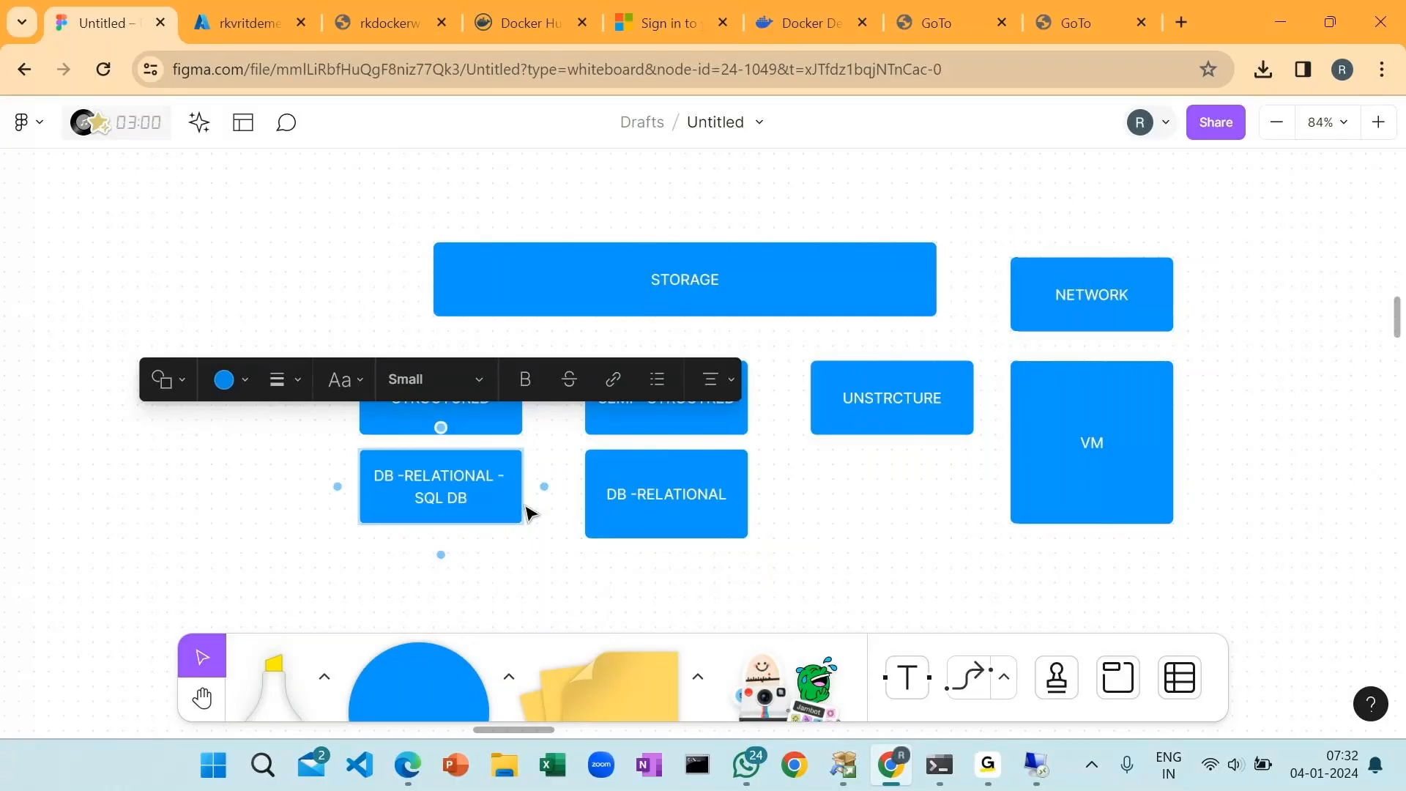
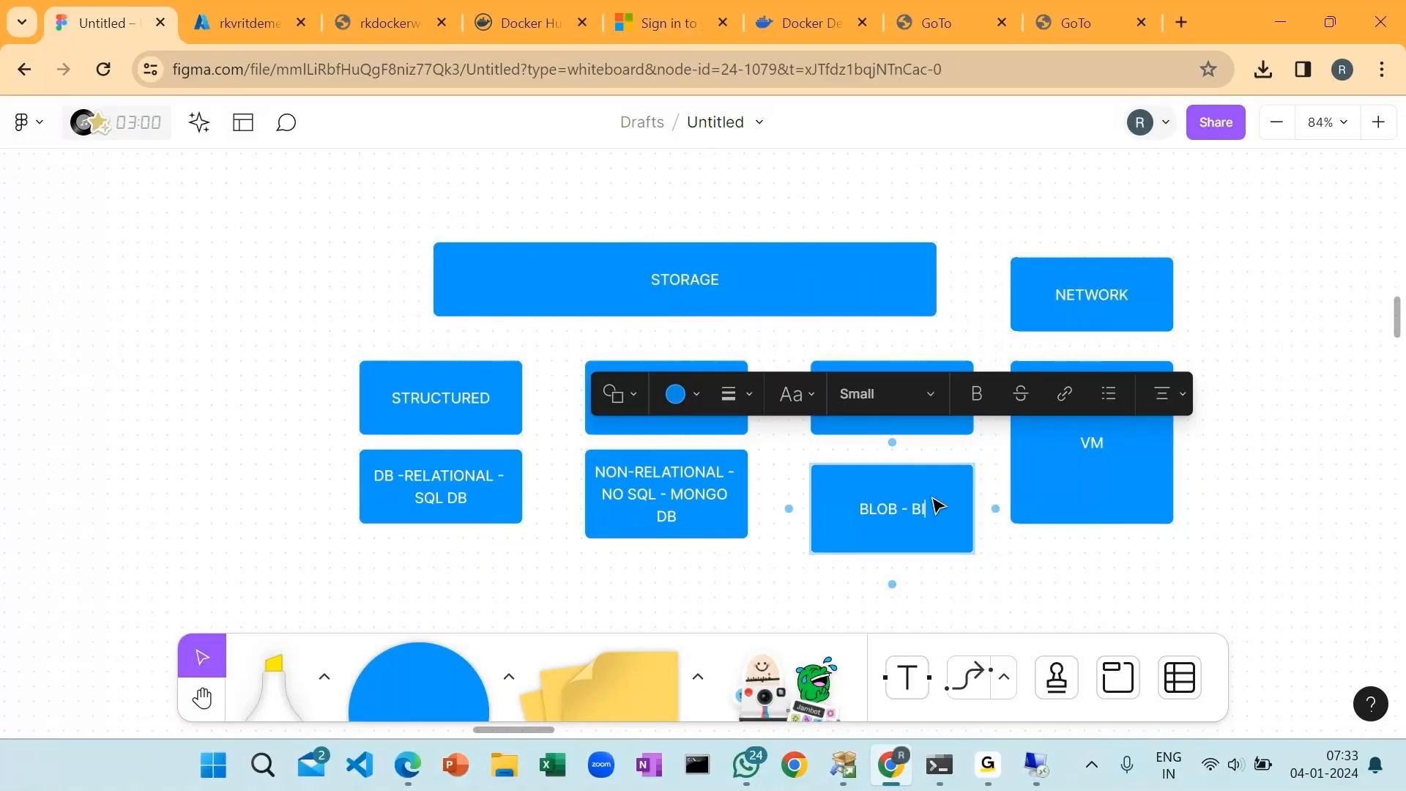
- Finish the BLOB - BI label and shift its box up, level with the box beneath SEMI - STRUCTRED
left_click(1066, 551)
key("ctrl+z")
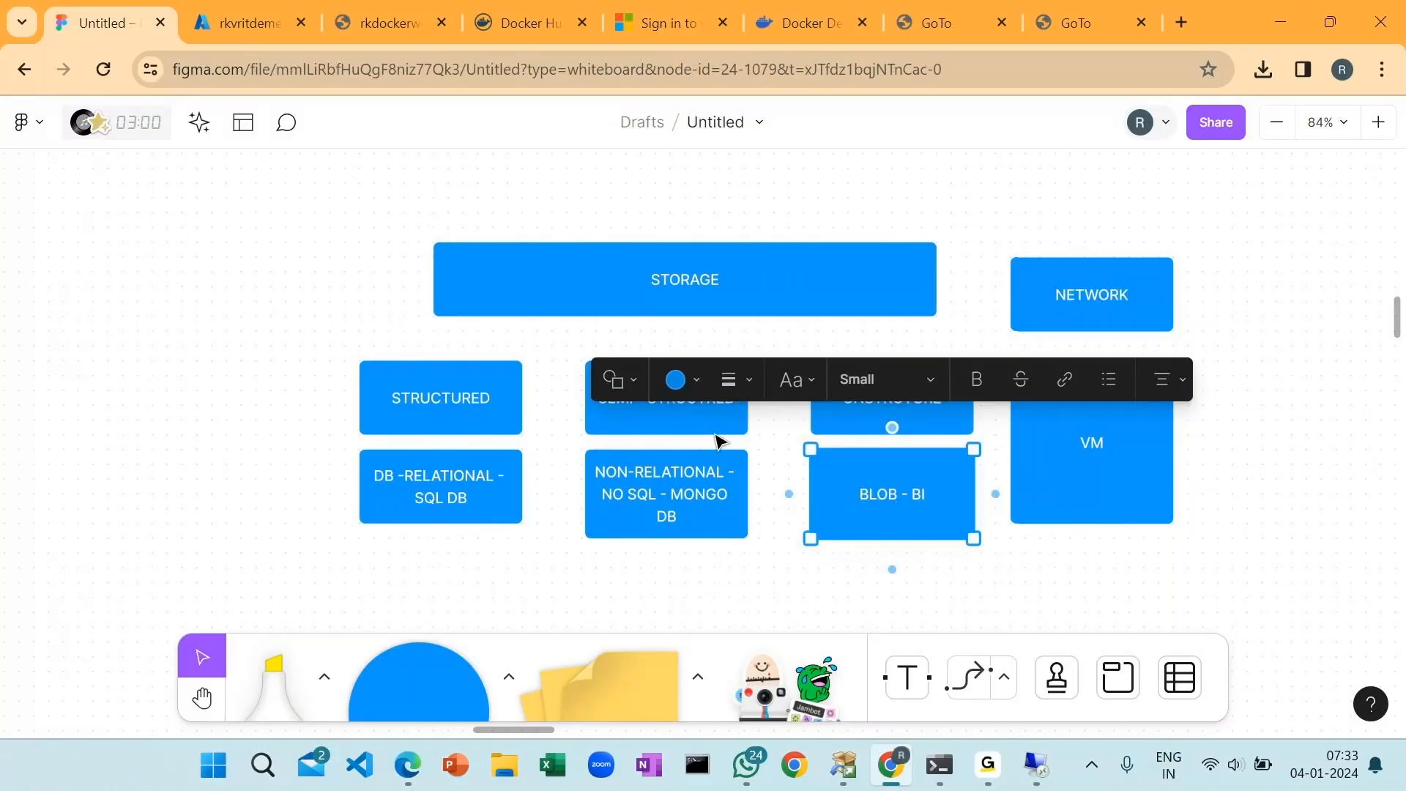
key("Tab")
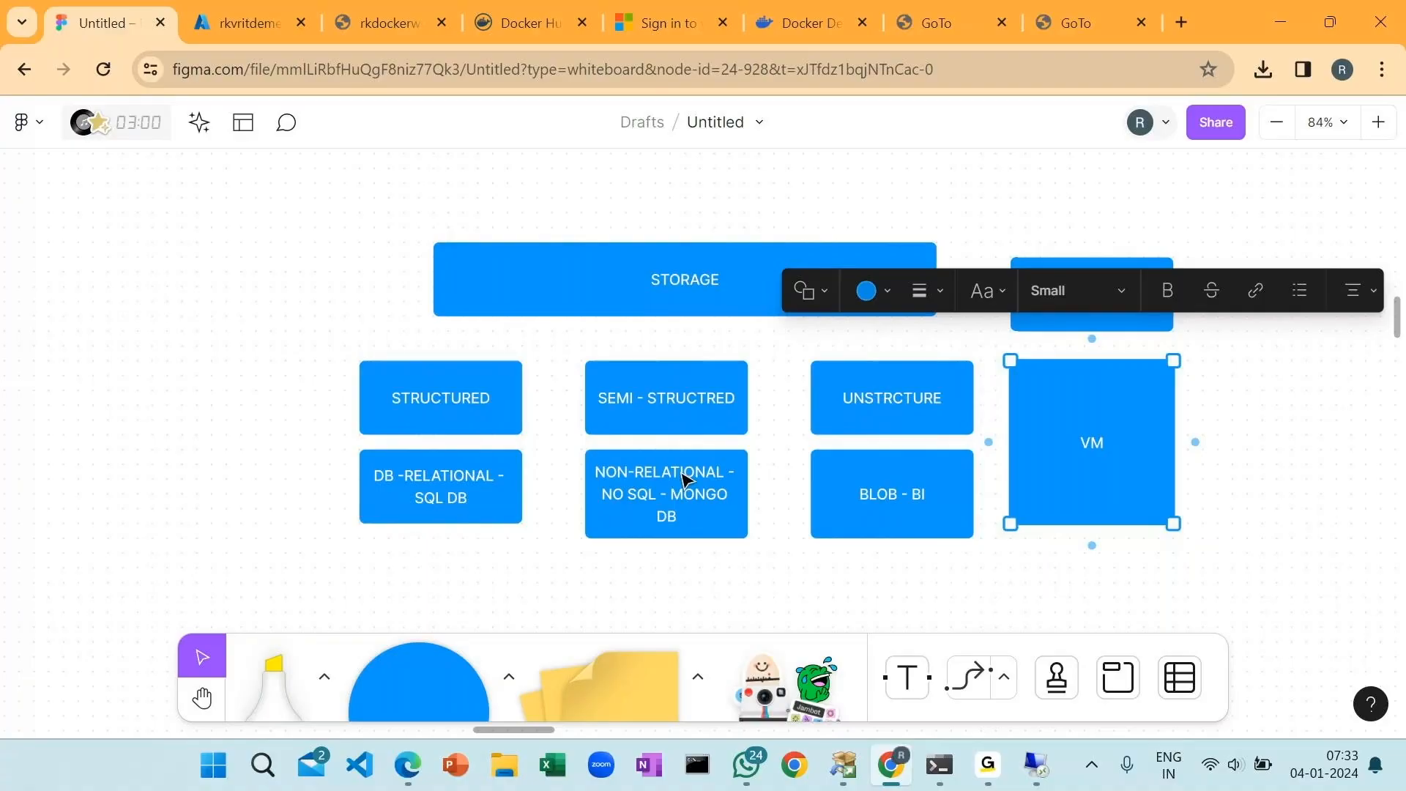
- Duplicate the VM box into the empty area below the BLOB - BI box
scroll(759, 440, "down", 3, "ctrl")
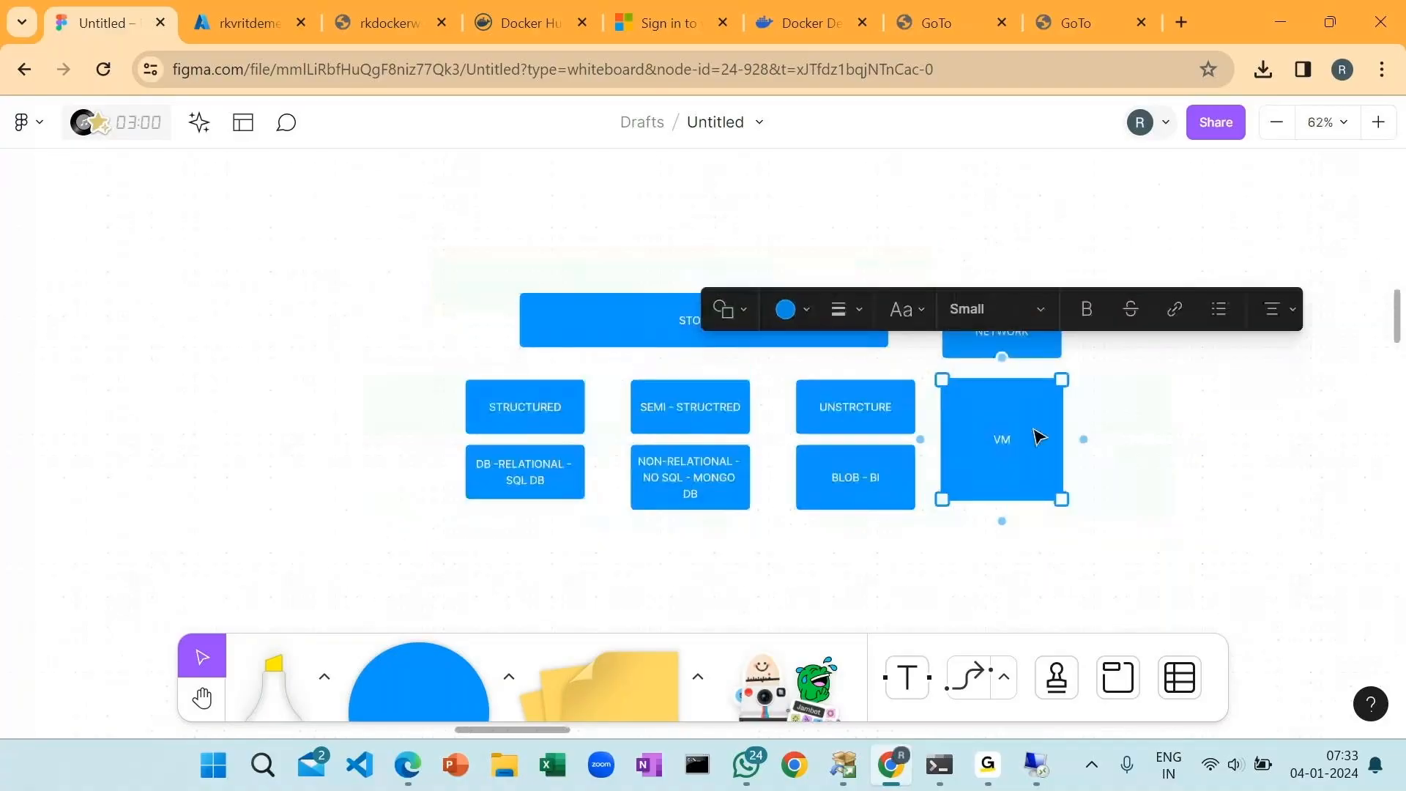
left_click(1188, 484)
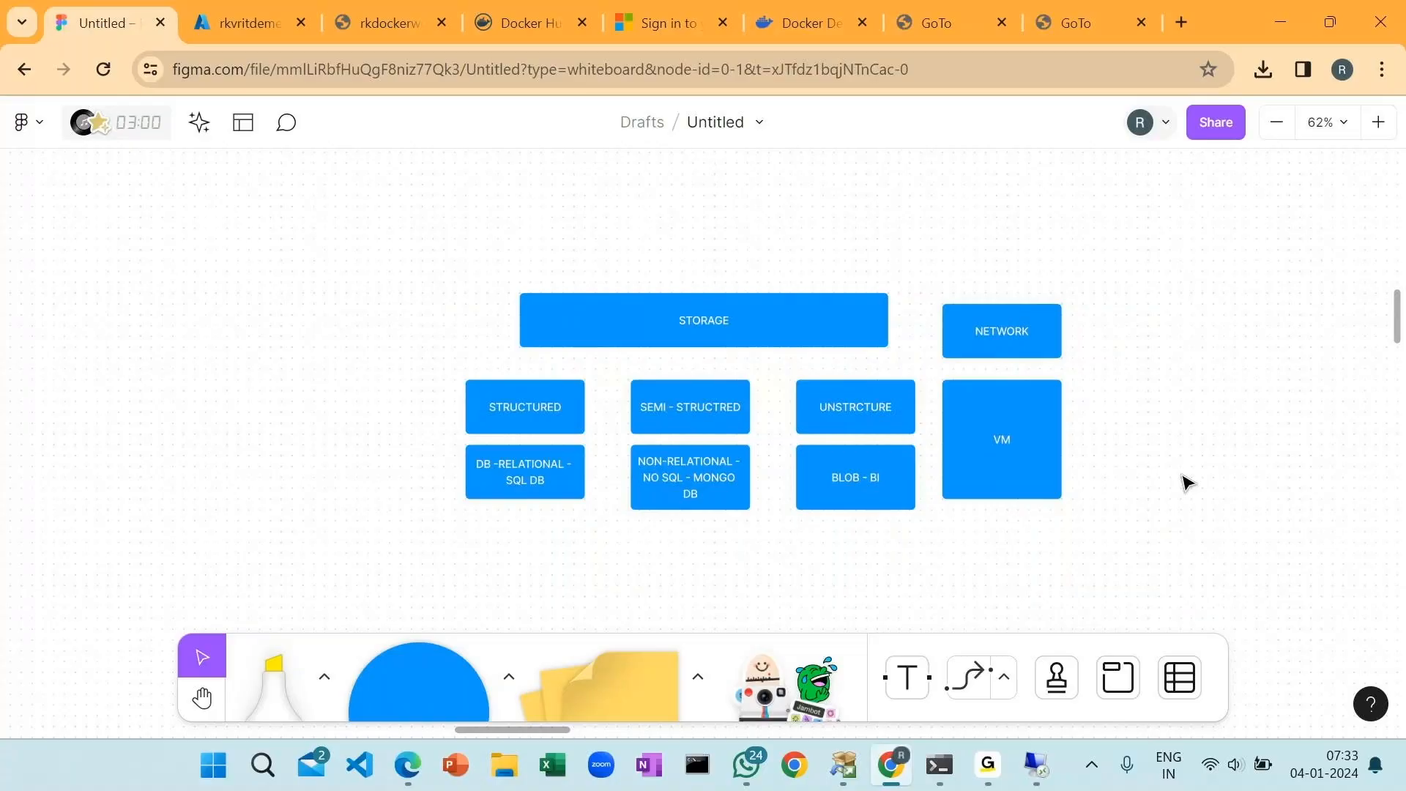
scroll(1017, 333, "down", 2)
left_click(1016, 333)
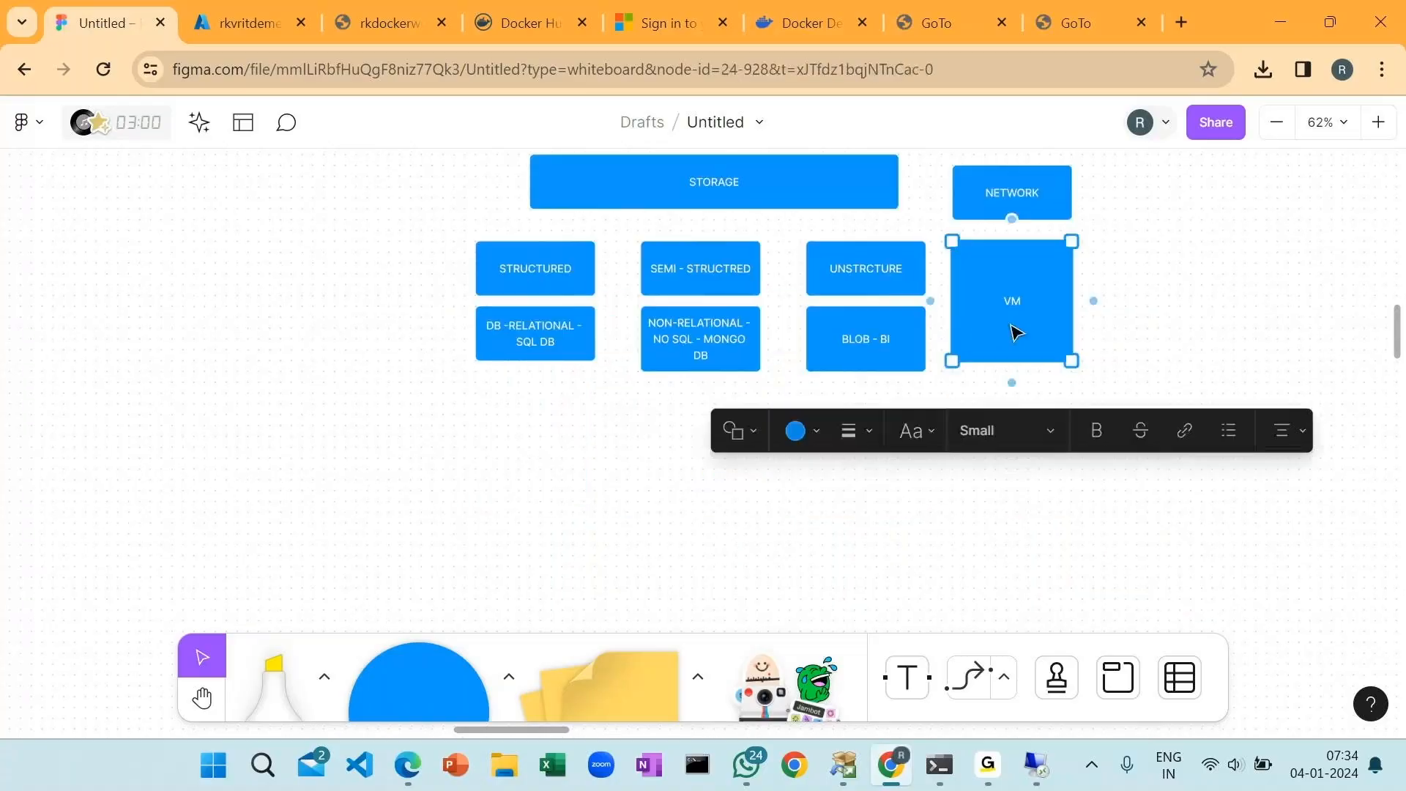
left_click_drag(1016, 333, 887, 476, "alt")
- Relabel the copy of the VM box as TEMP
double_click(886, 476)
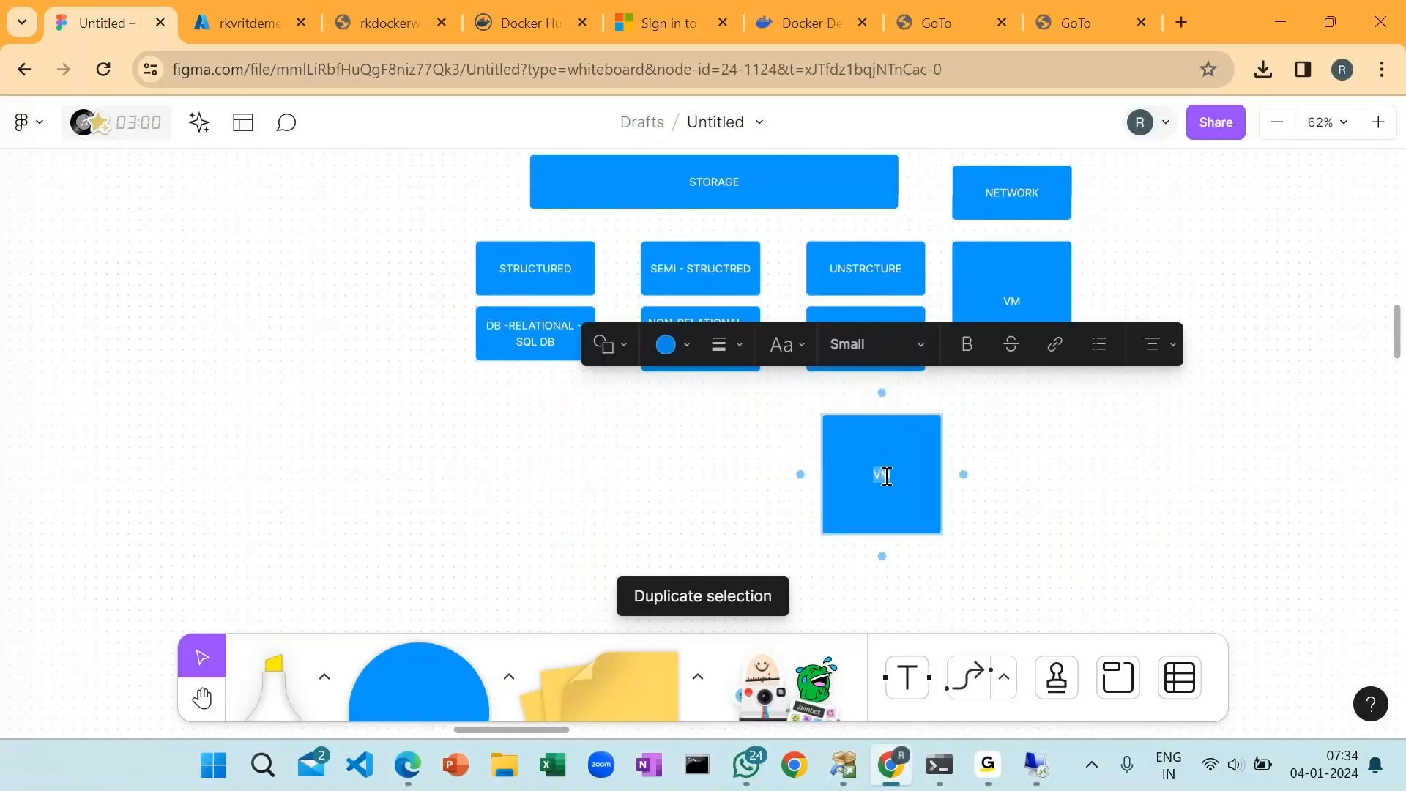
type("T")
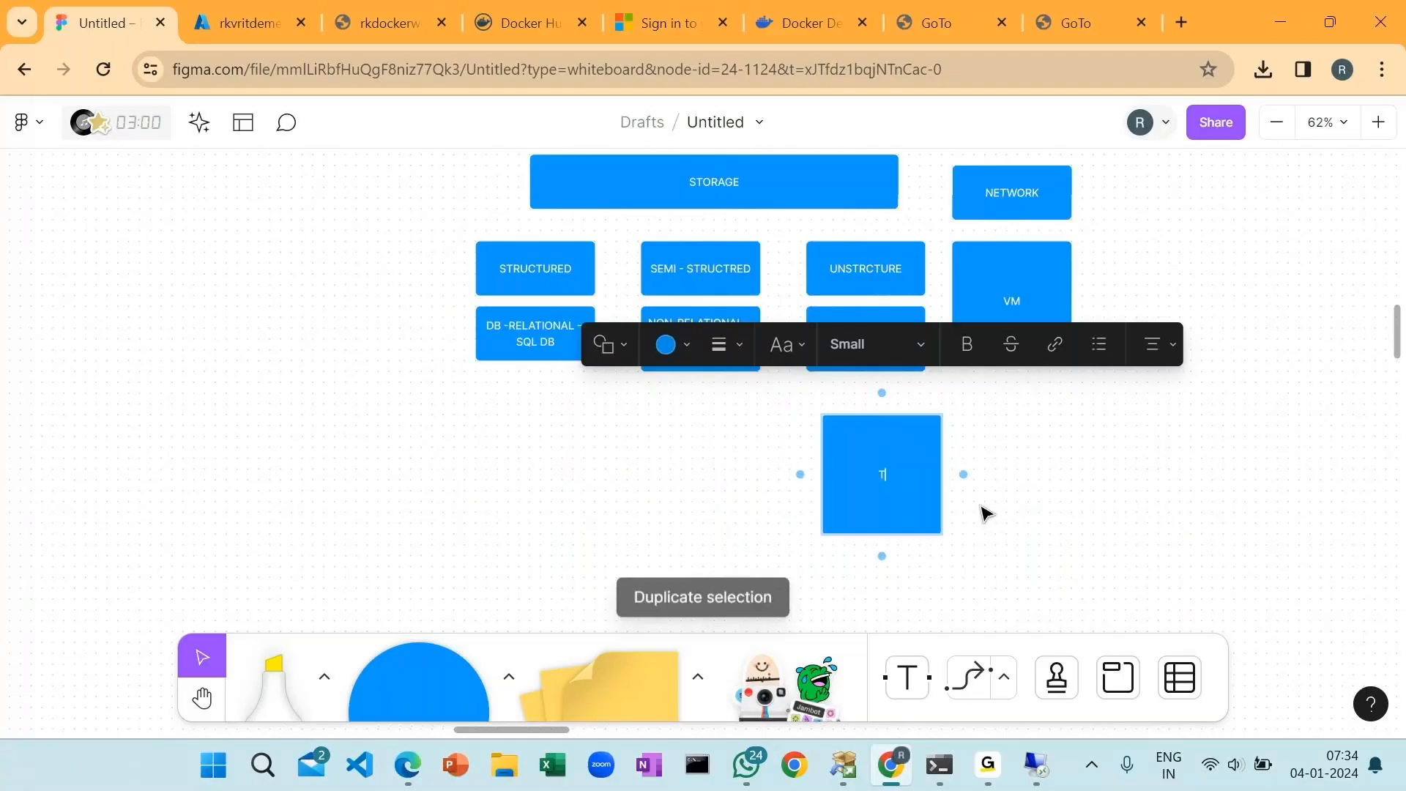
type("EMPARORY")
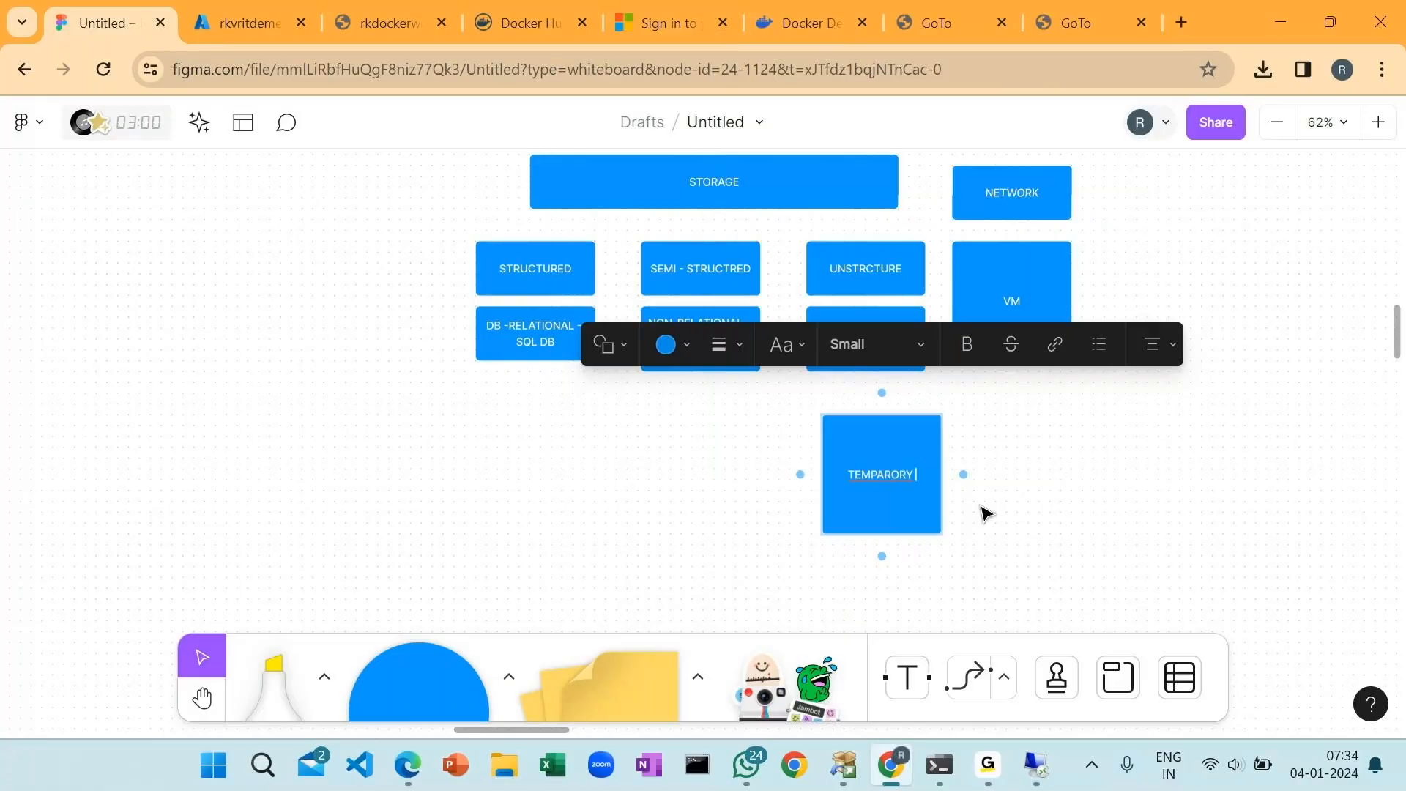
key("BackSpace")
key("BackSpace")
key("BackSpace")
key("BackSpace")
key("BackSpace")
key("BackSpace")
left_click(976, 506)
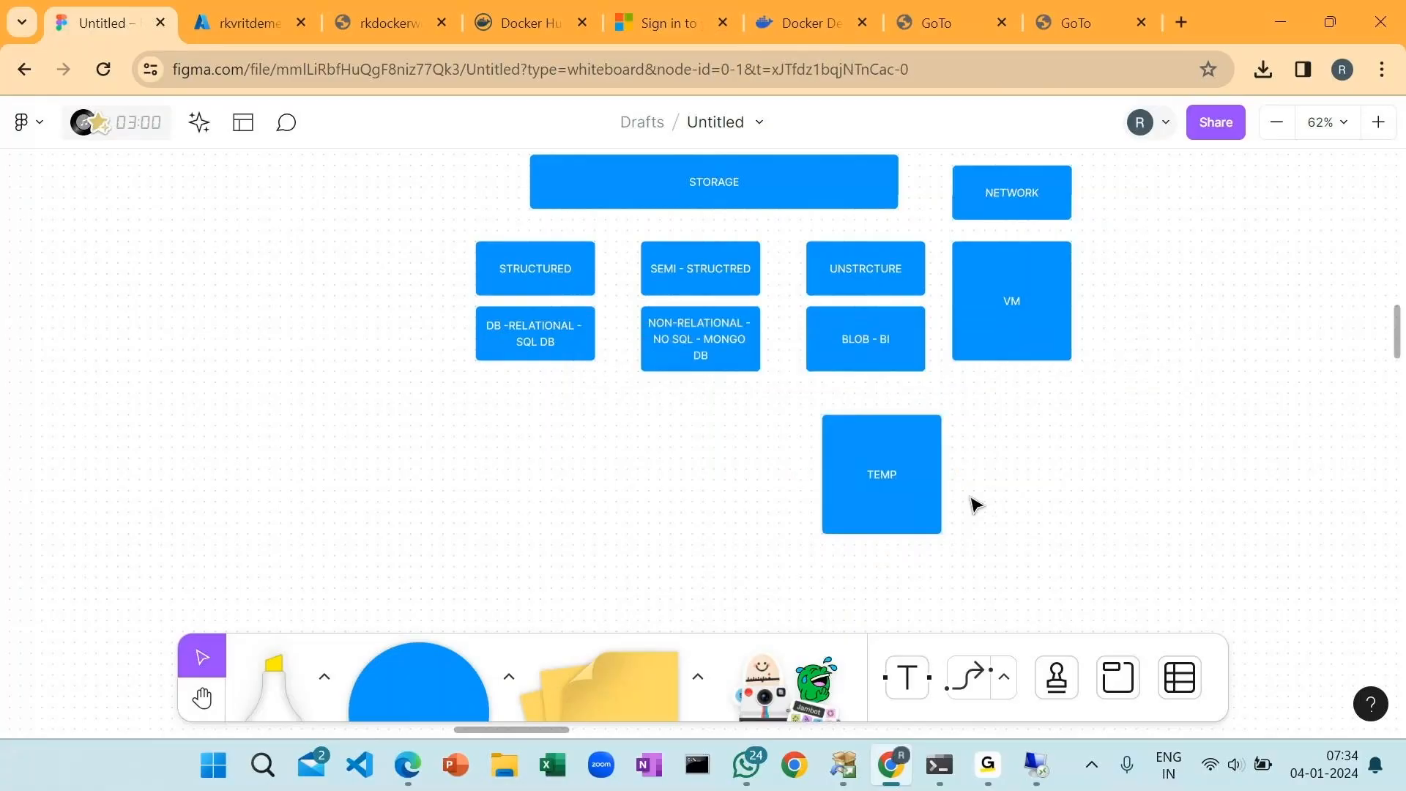
- Shrink the TEMP box to a shorter rectangle and place a duplicate of it directly beneath VM
left_click_drag(913, 505, 851, 495)
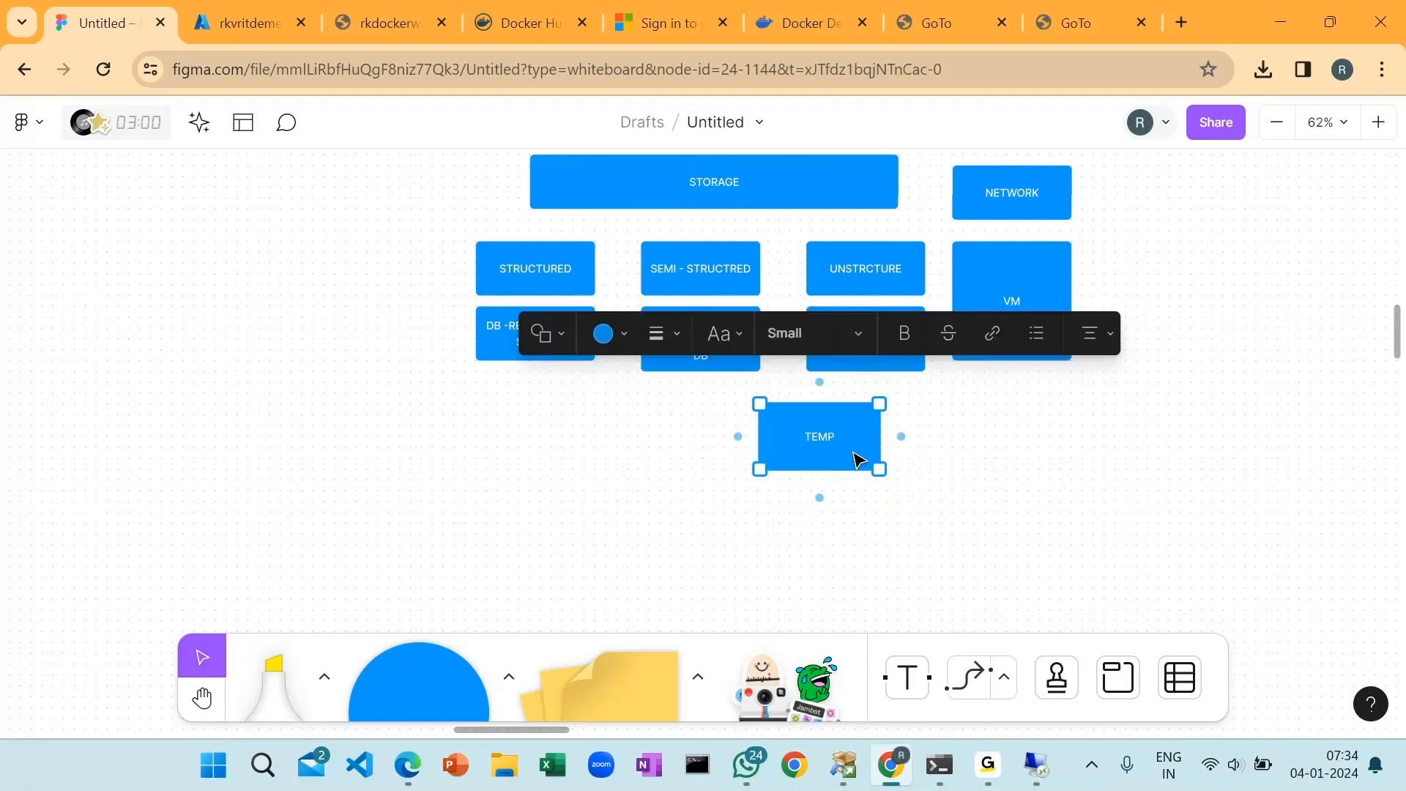
left_click_drag(857, 461, 1018, 450)
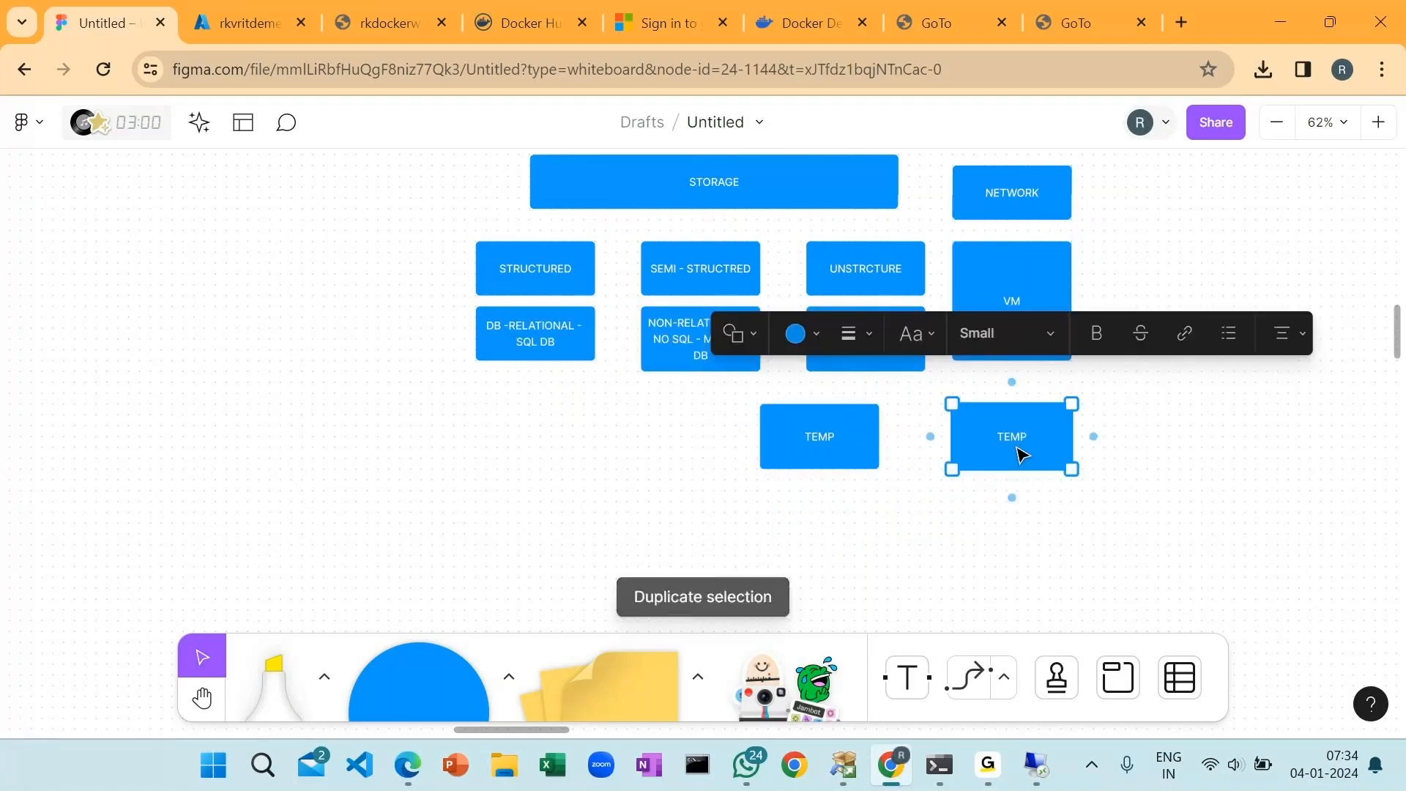
- Relabel the copy beneath VM as PERSISTENT and line up the TEMP box beneath BLOB - BI
double_click(1016, 437)
type("PERSISTENT")
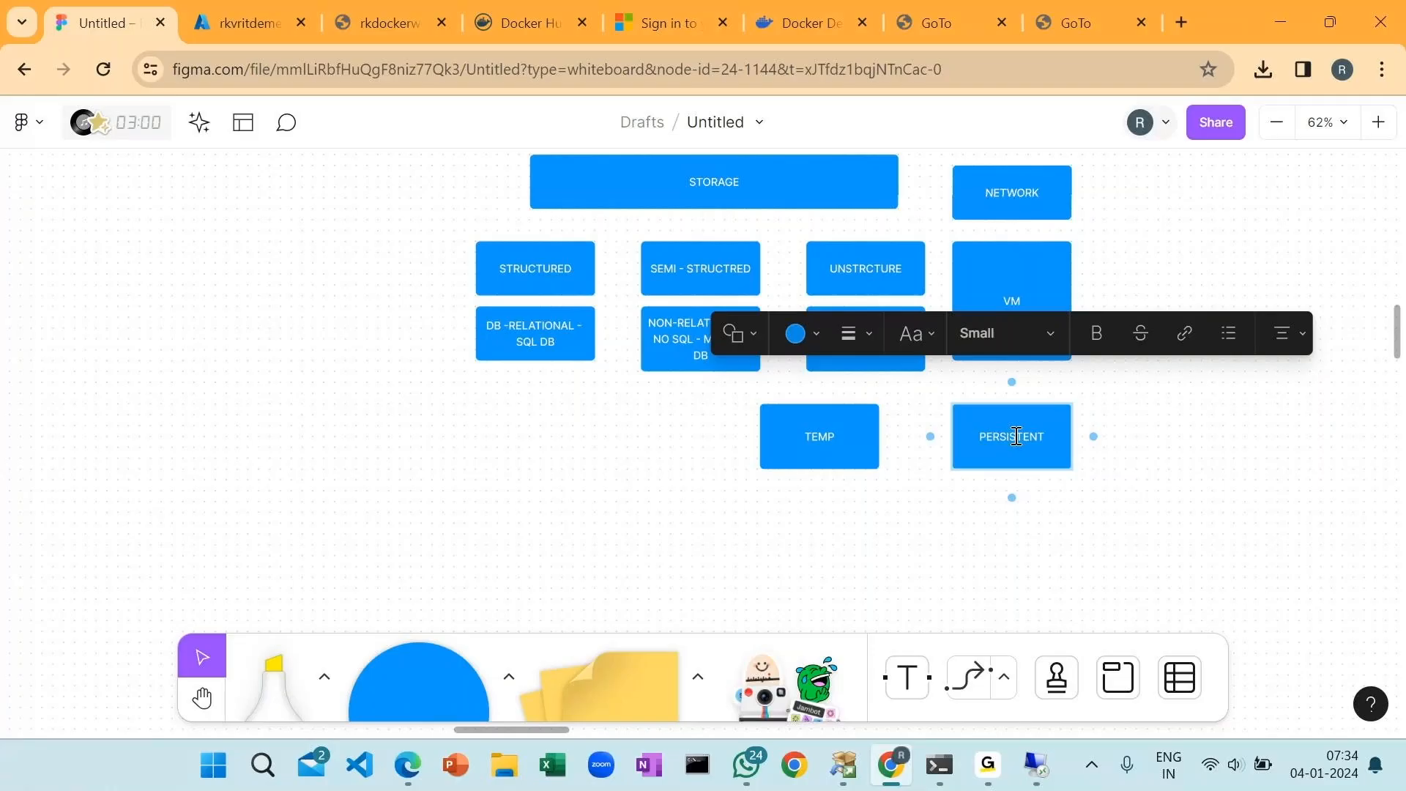
left_click(1272, 477)
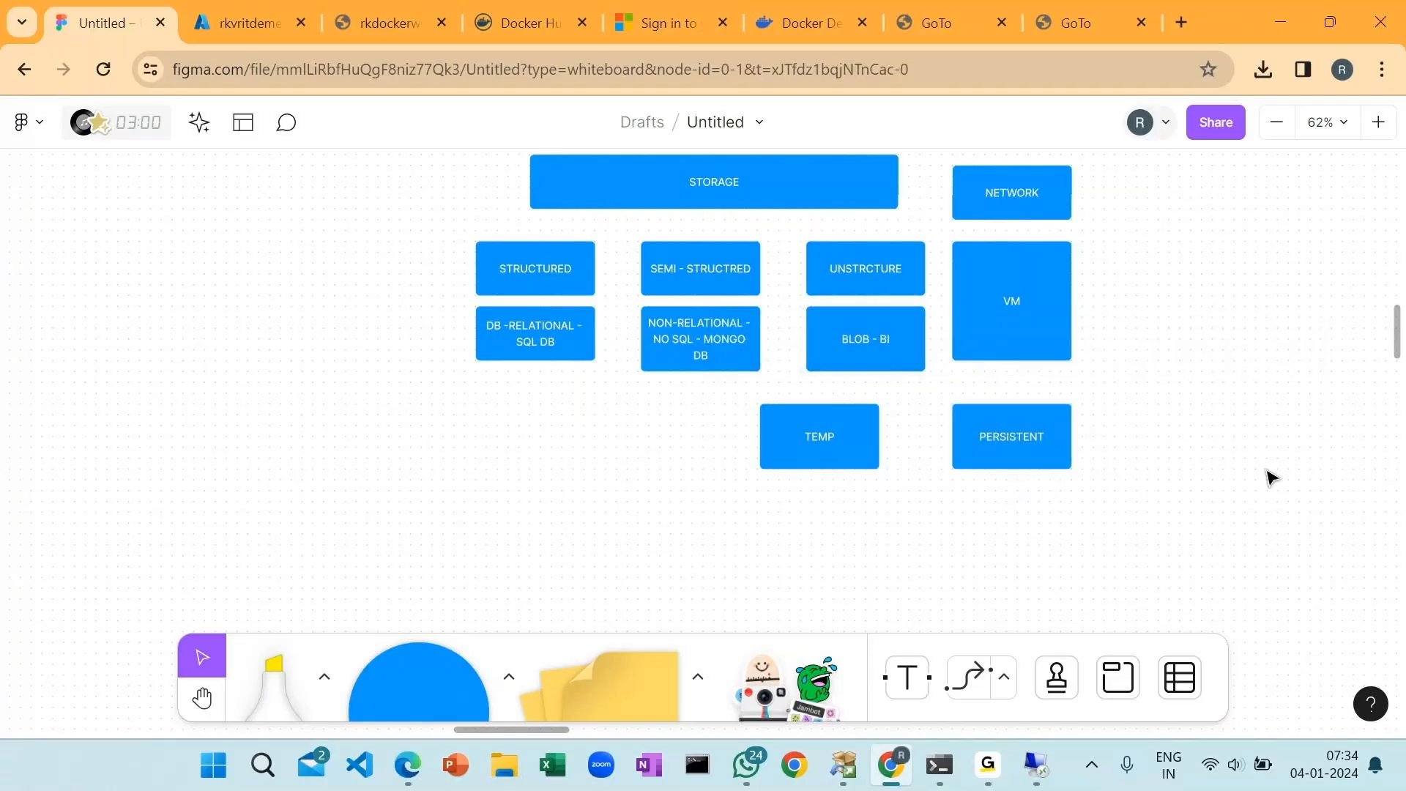
left_click_drag(868, 454, 911, 453)
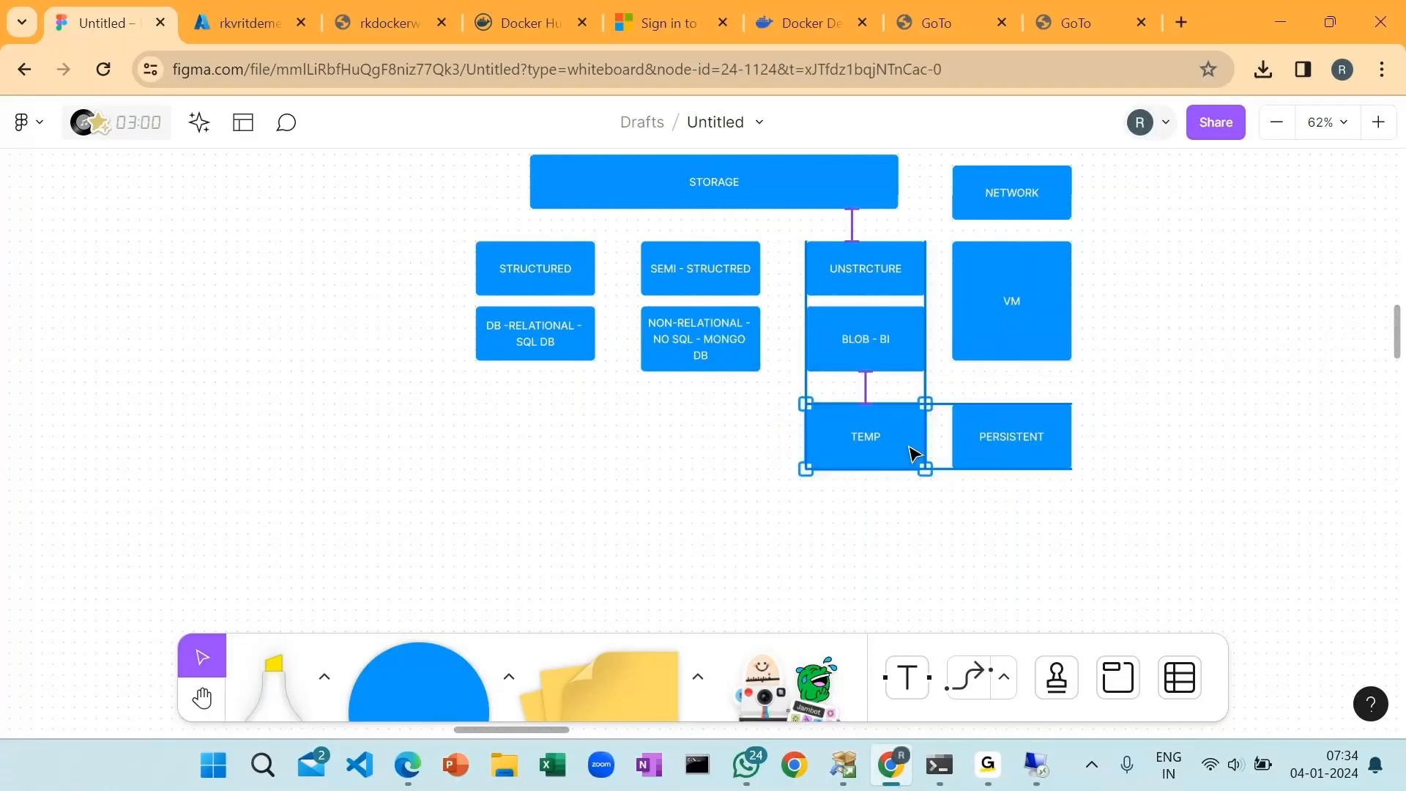
left_click(1175, 437)
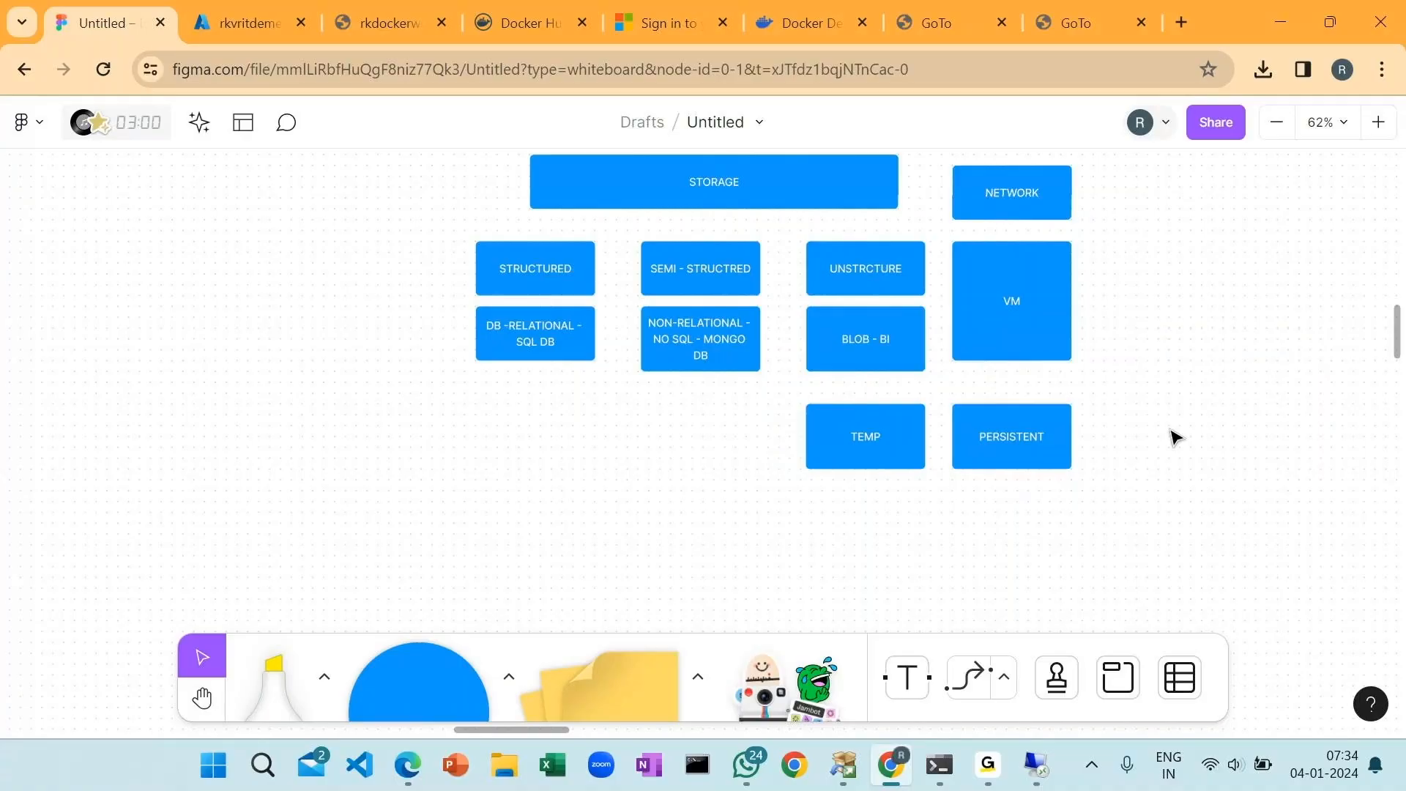
left_click(988, 766)
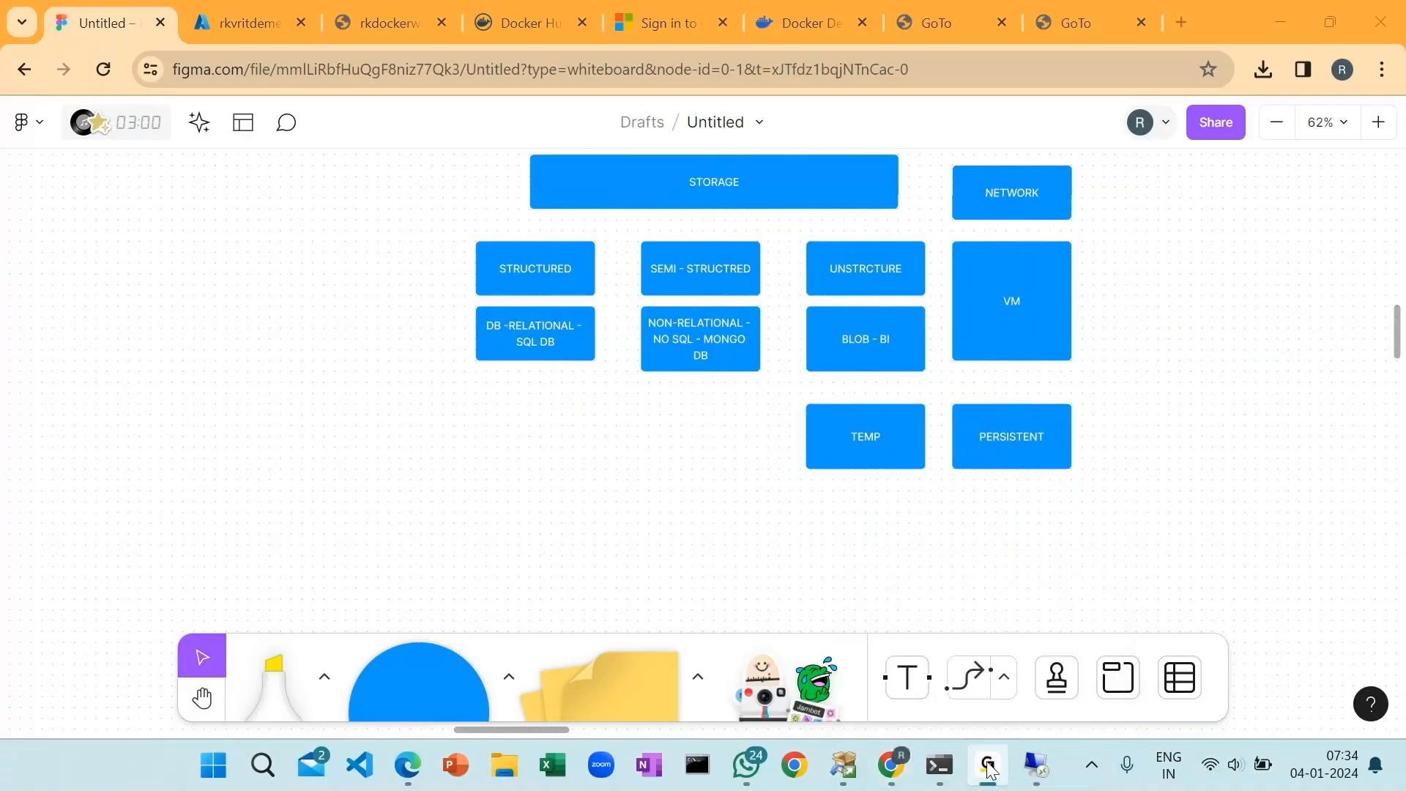
left_click(693, 349)
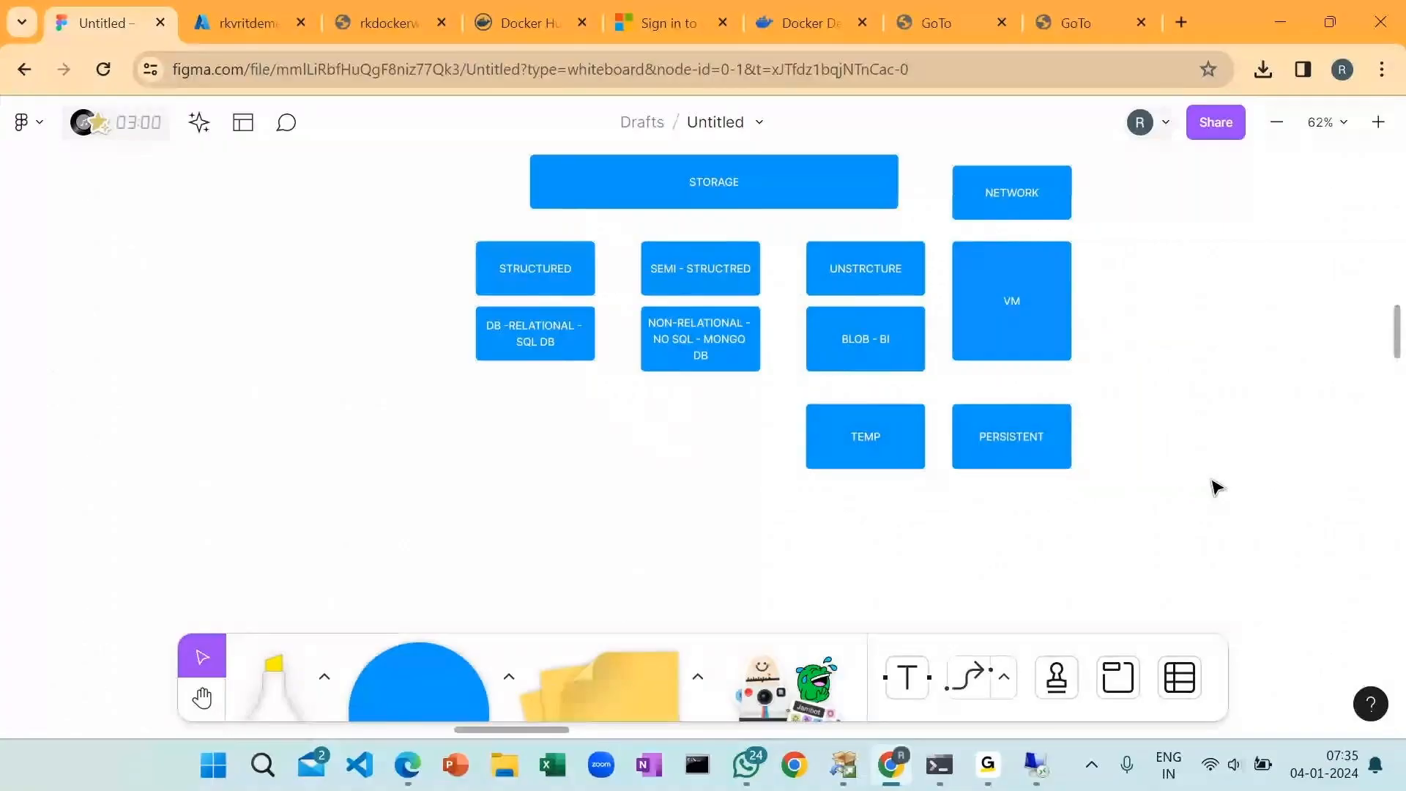
- Move the TEMP and PERSISTENT boxes together slightly down and to the right, leaving room for connectors below VM
left_click_drag(1102, 524, 908, 454)
left_click_drag(1034, 465, 1035, 487)
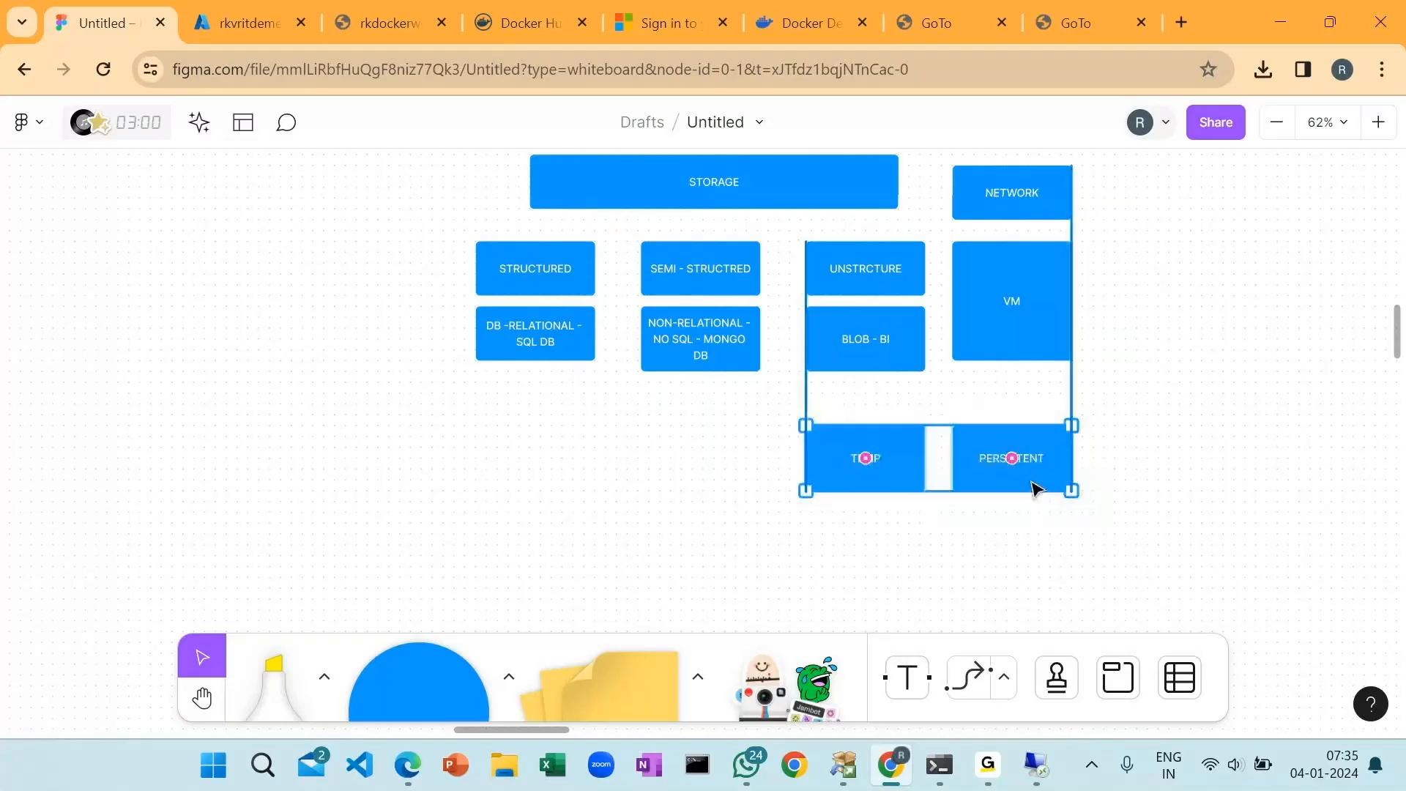
left_click_drag(1035, 487, 1073, 476)
- Draw arrow connectors from the VM box to the tops of the PERSISTENT and TEMP boxes
left_click(1064, 349)
left_click_drag(1093, 301, 1050, 420)
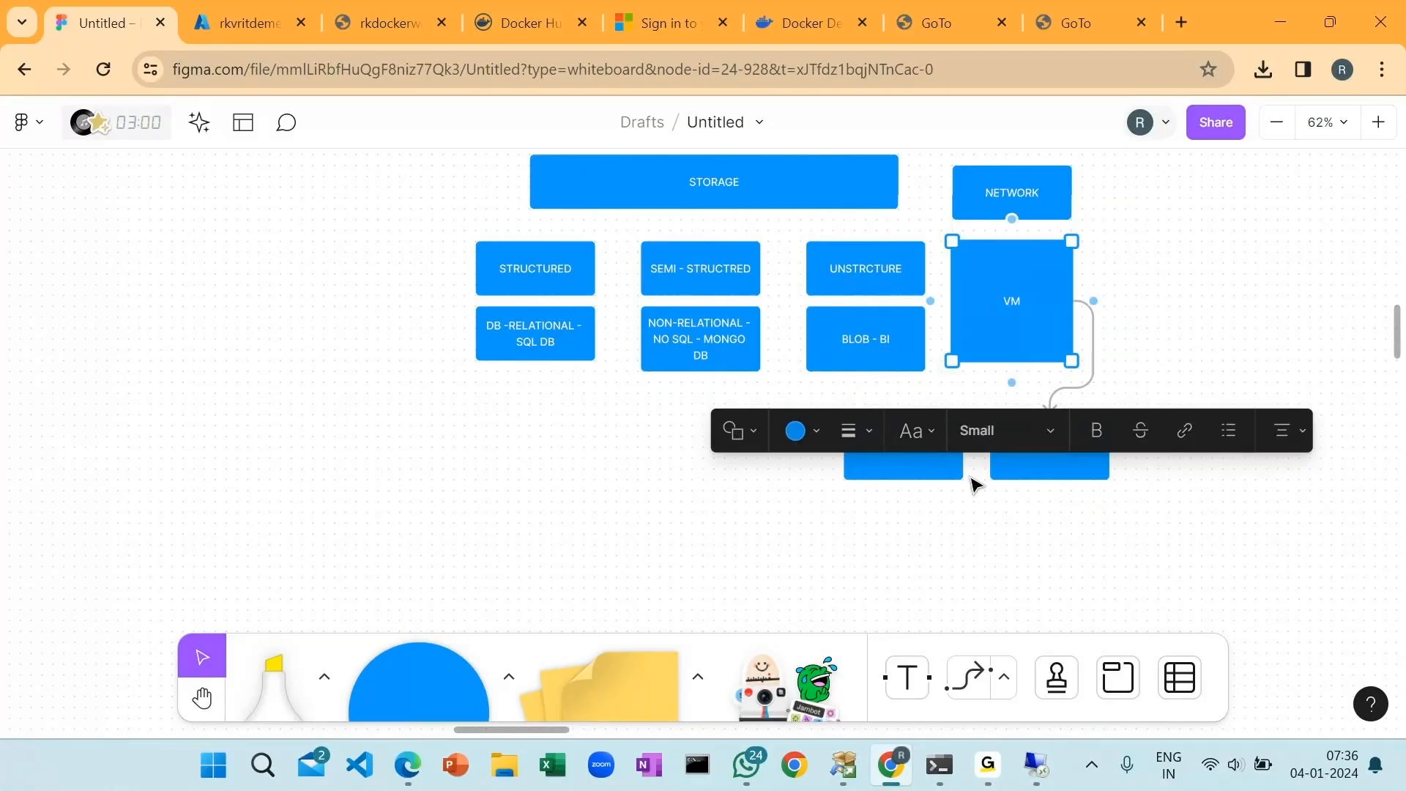
left_click_drag(1012, 383, 962, 446)
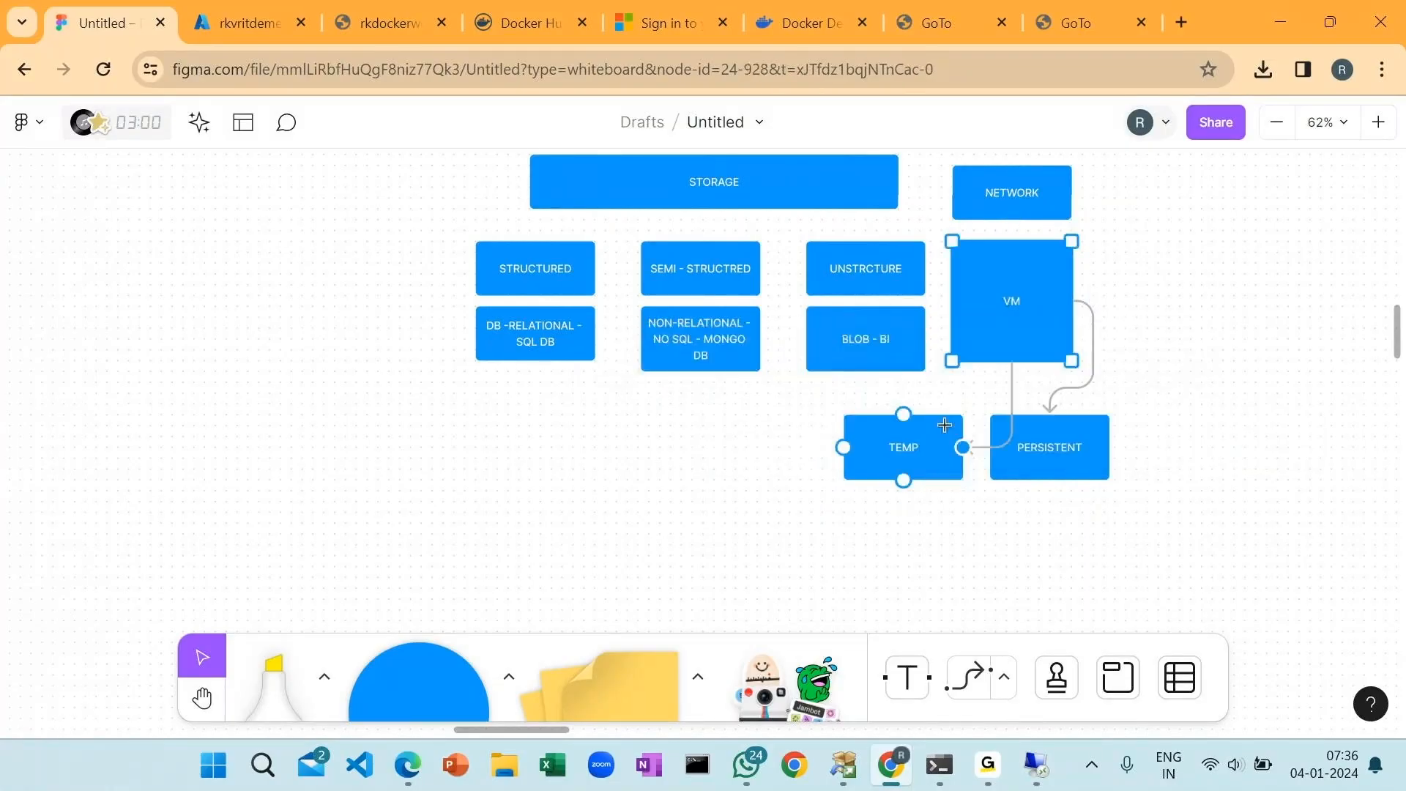
left_click_drag(944, 425, 945, 424)
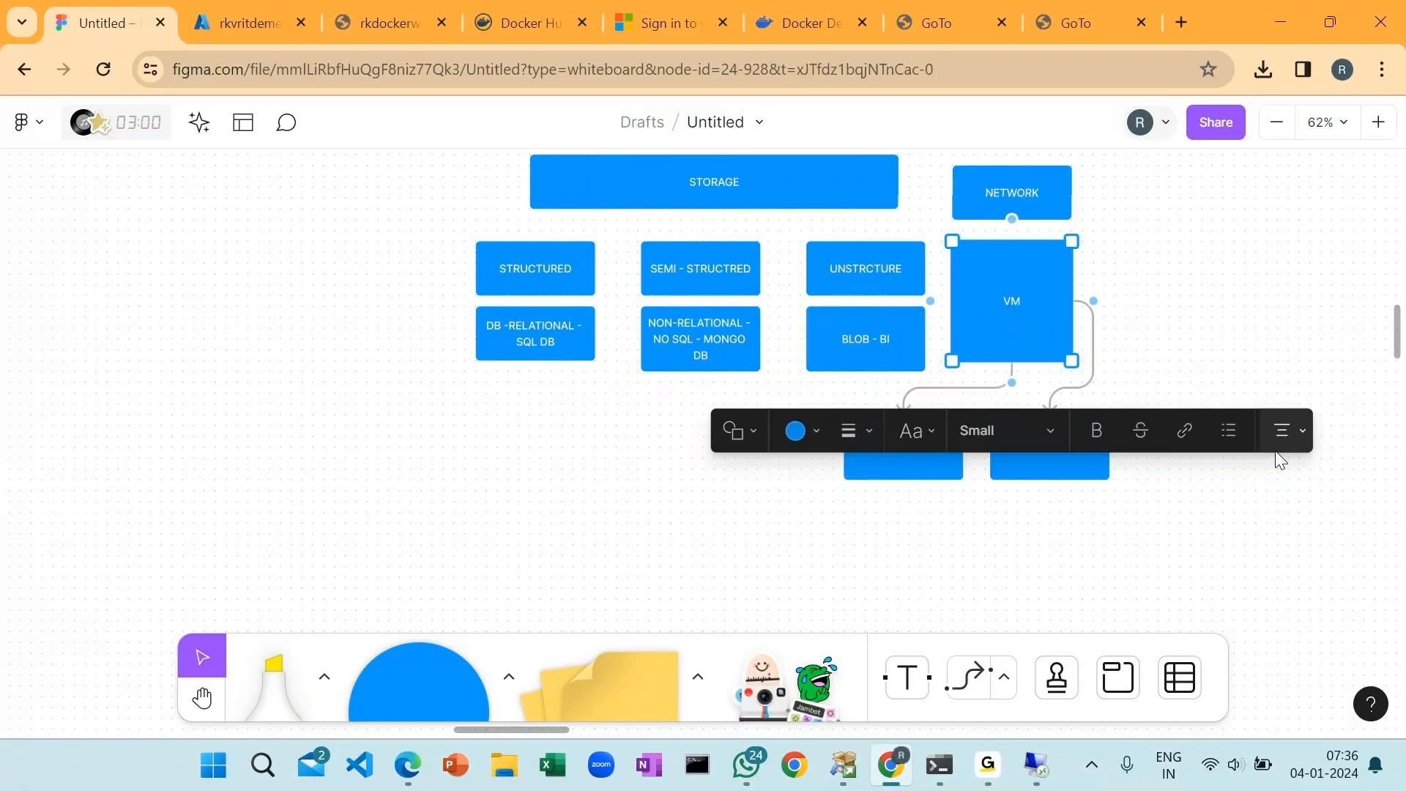
- Shift the PERSISTENT and TEMP boxes to the right with a wider gap between them below VM
left_click(1107, 473)
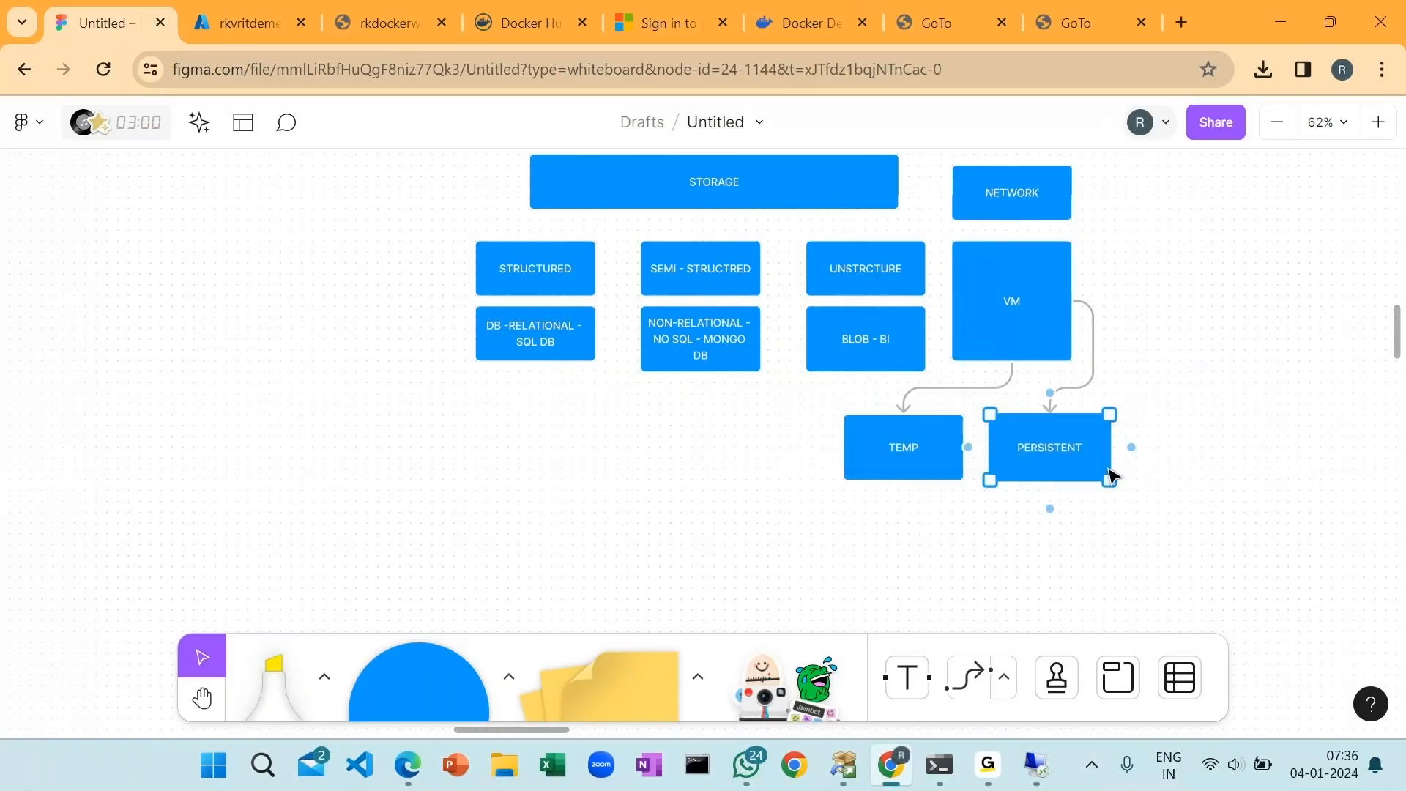
left_click_drag(1109, 476, 1169, 476)
left_click_drag(920, 459, 963, 459)
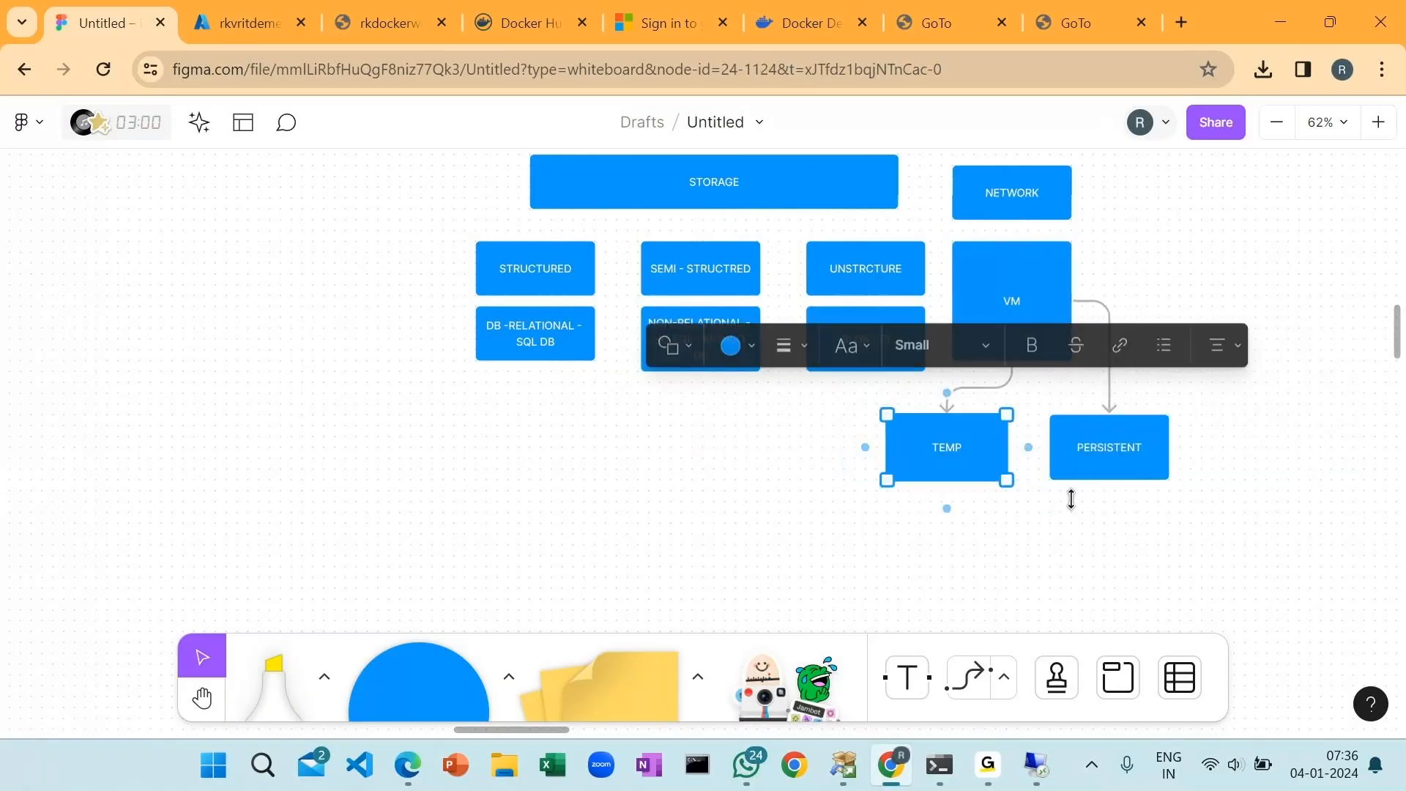
left_click(1089, 526)
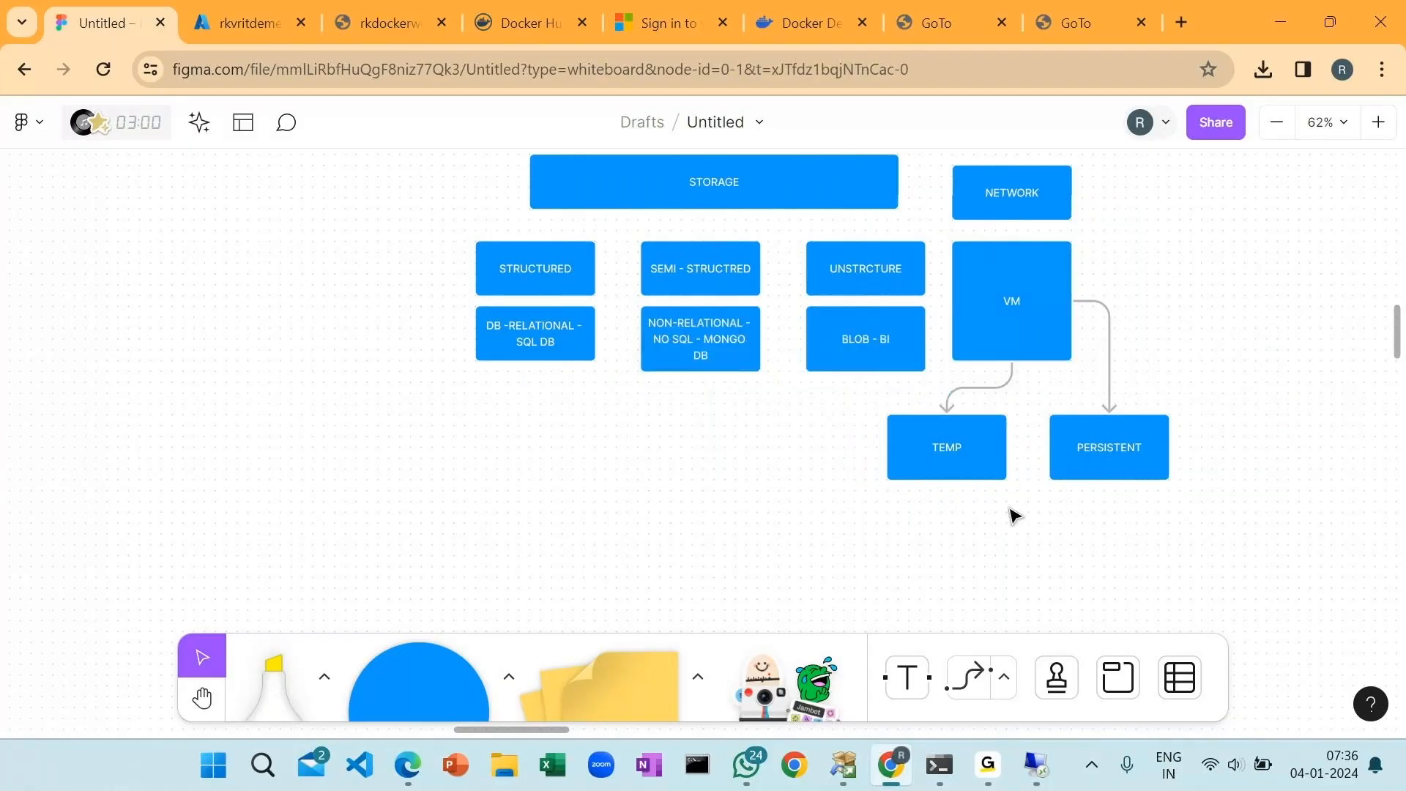
- Duplicate the TEMP box, place the copy directly beneath the original, and label it PROCESSOR
left_click(972, 473)
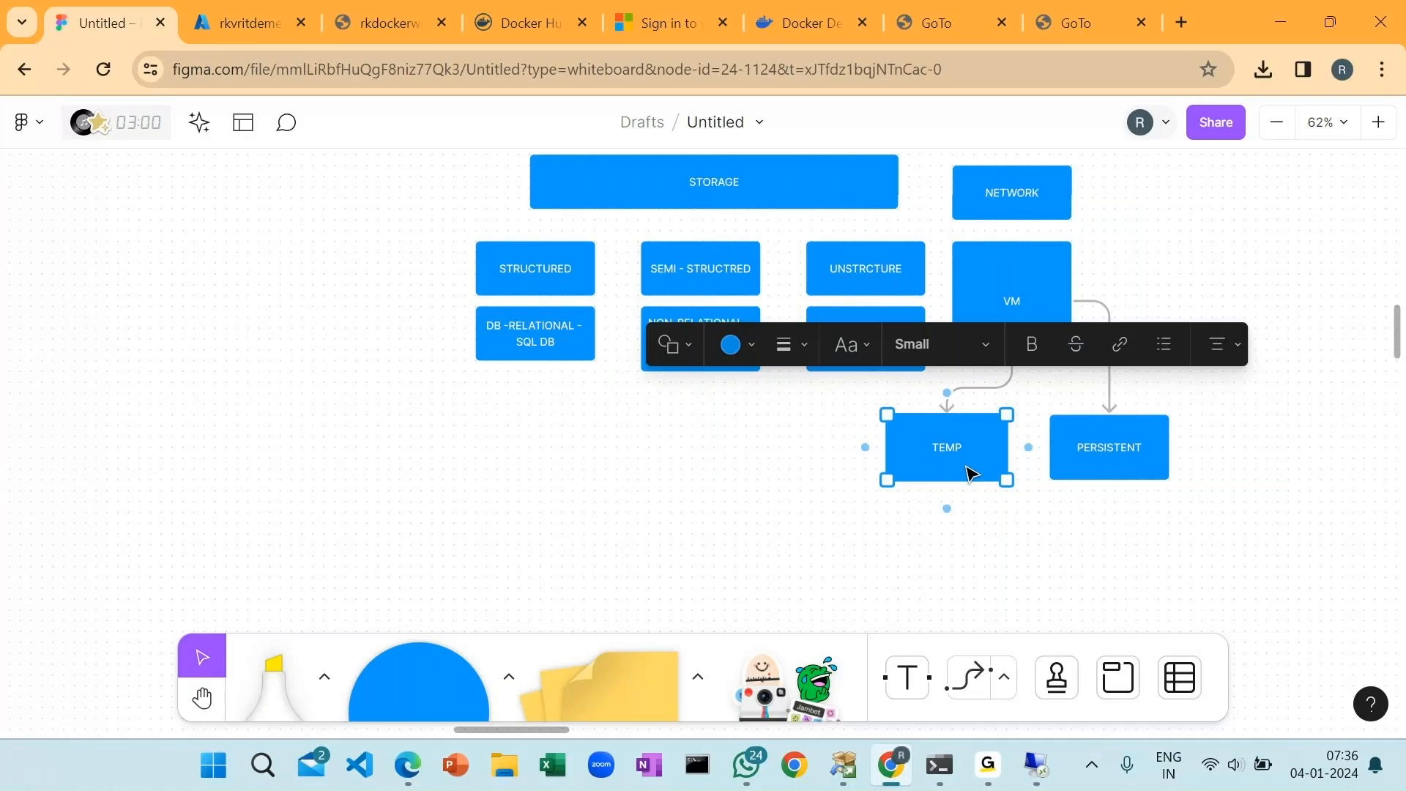
left_click(1147, 475)
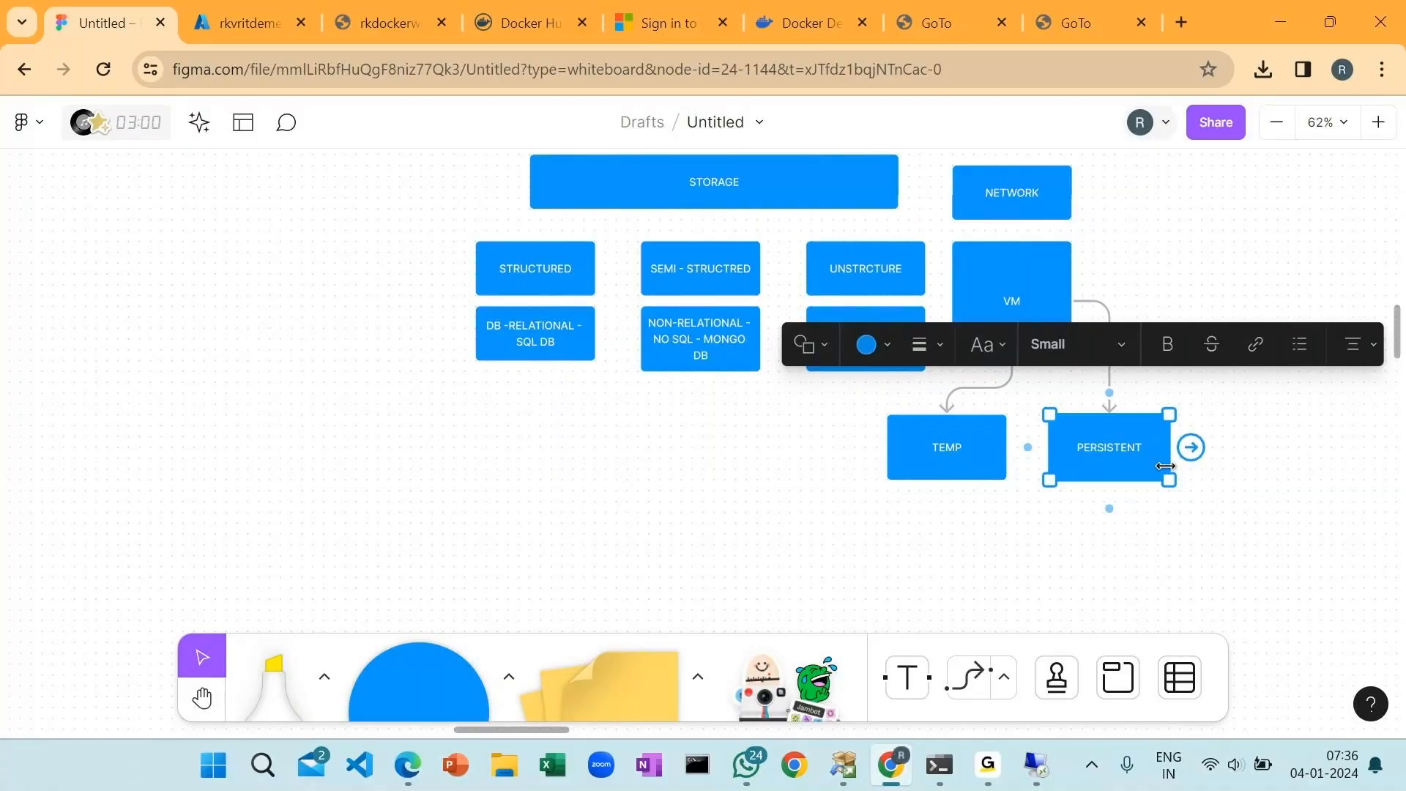
left_click(956, 469)
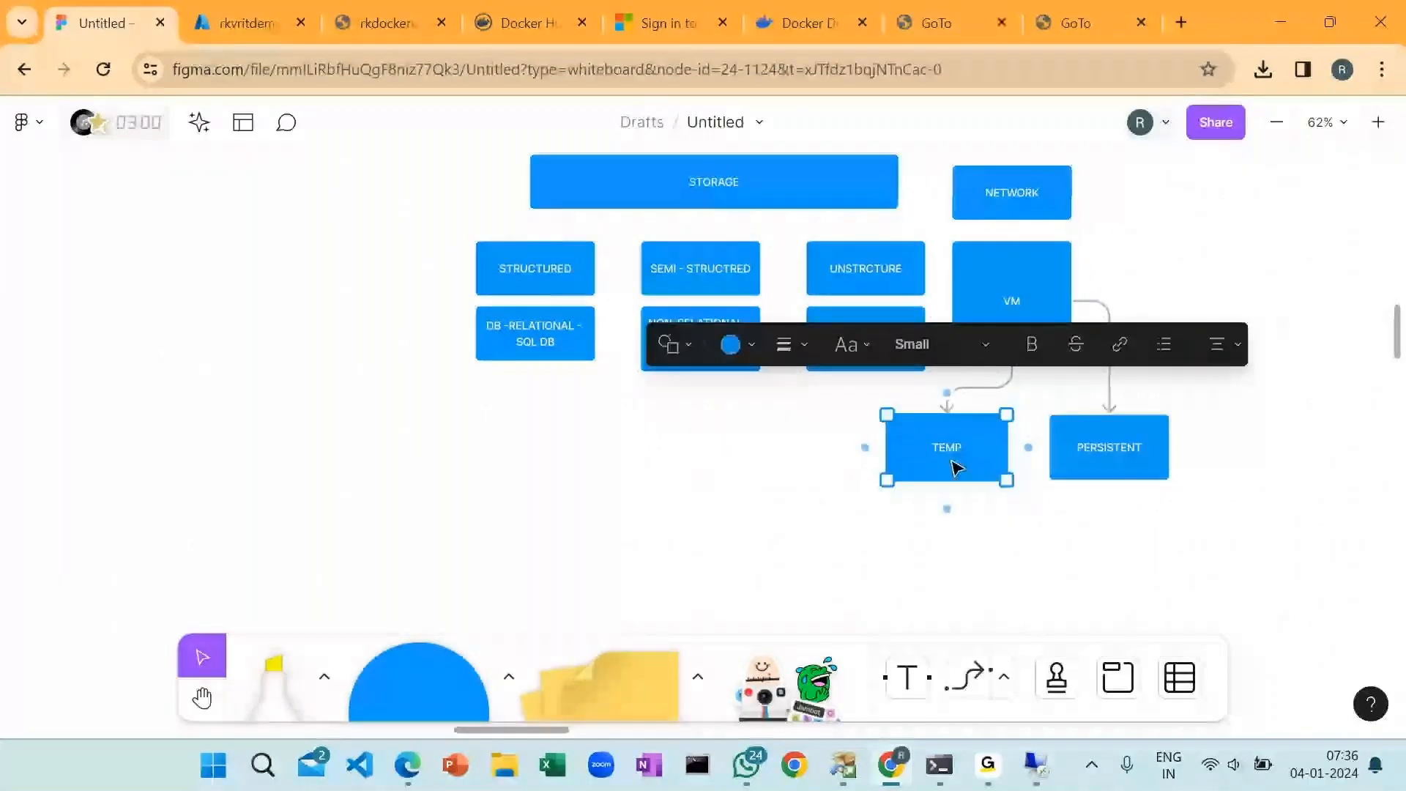
key("ctrl+d")
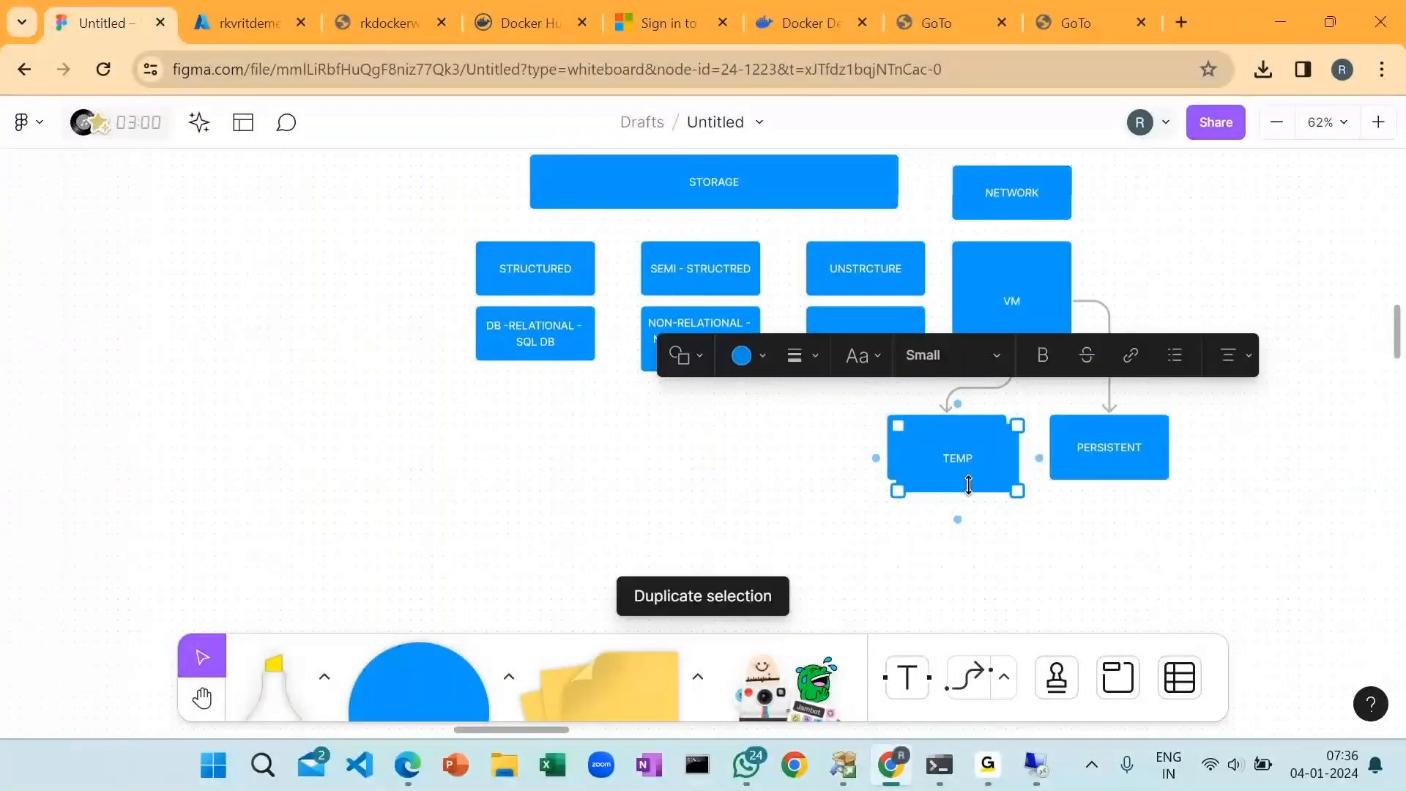
left_click_drag(968, 485, 957, 573)
double_click(937, 543)
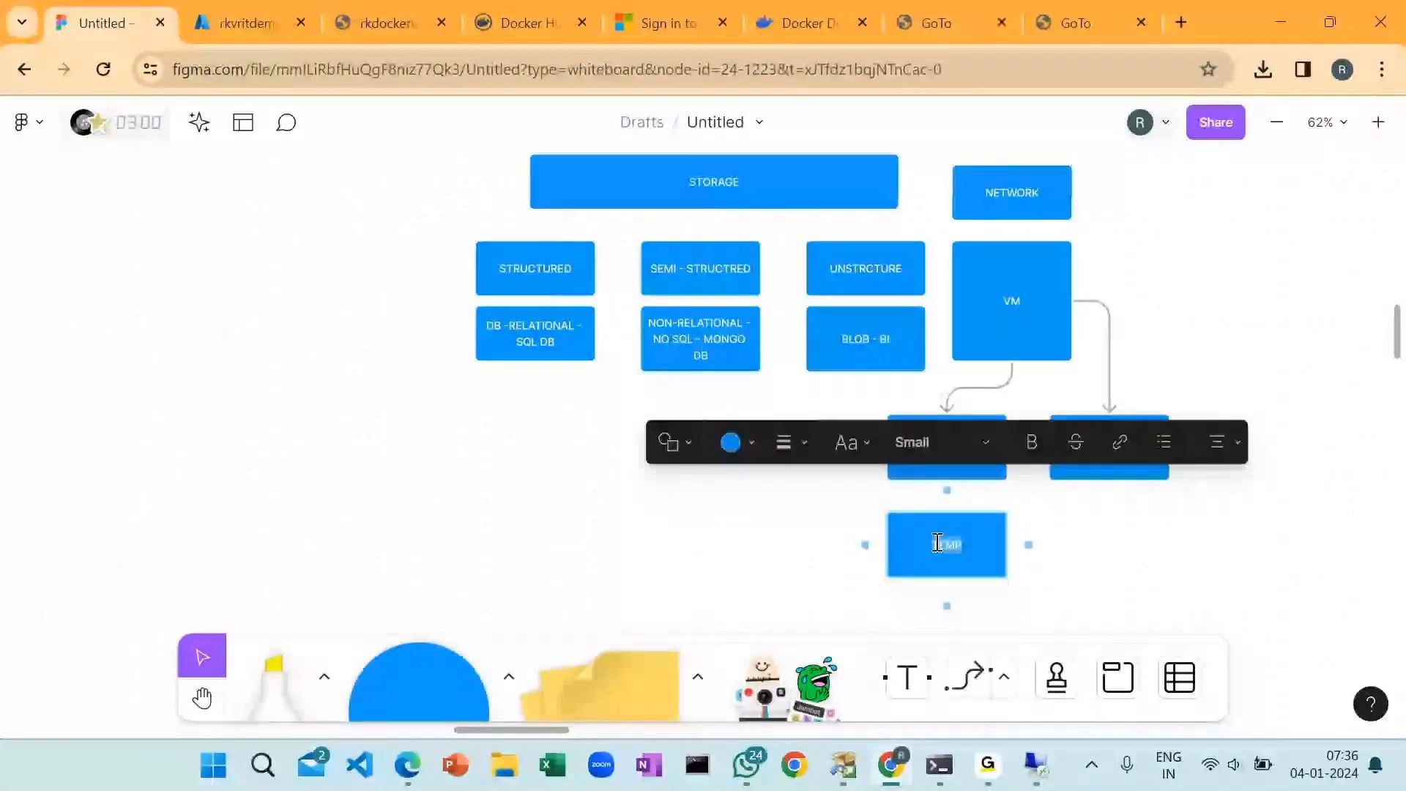
type("PROCESSOR")
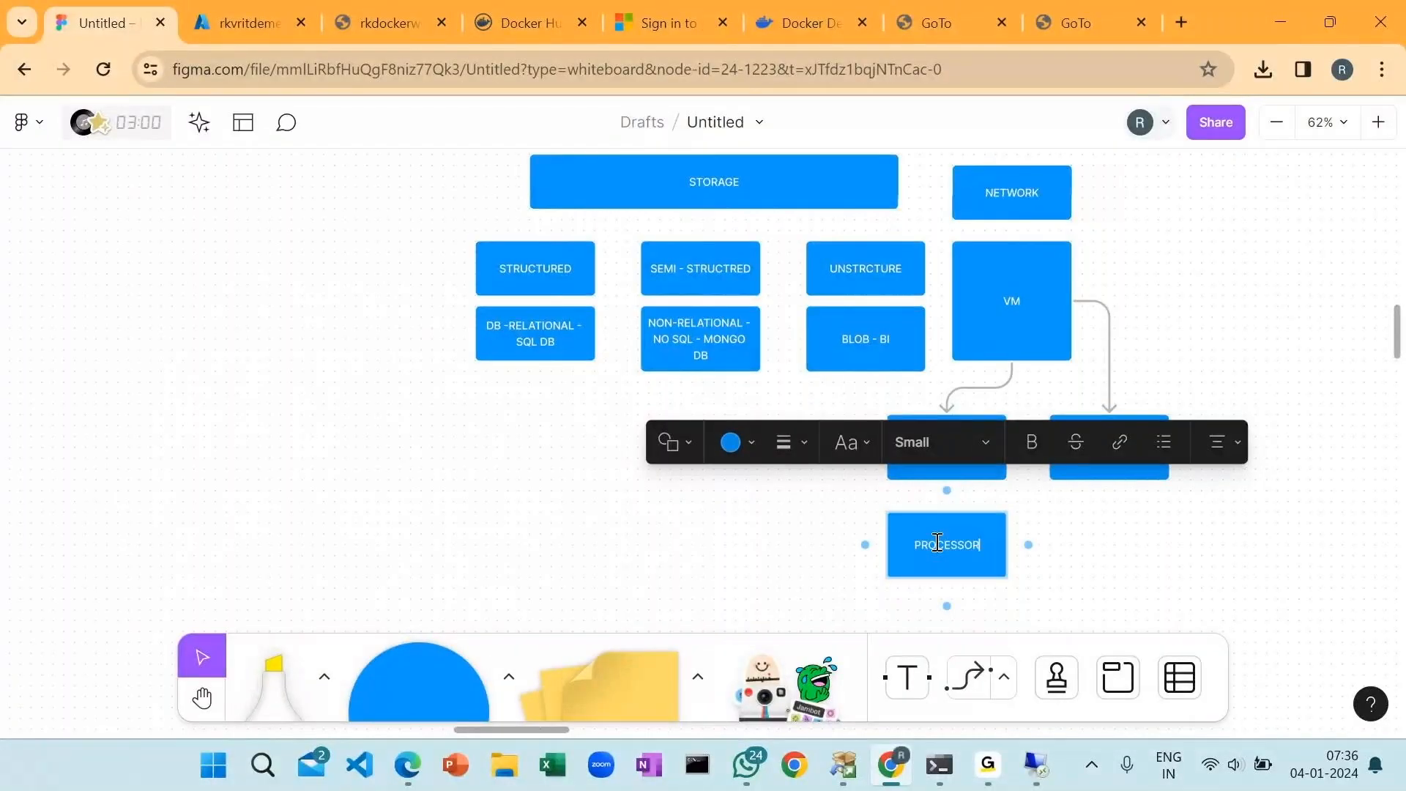
key("Escape")
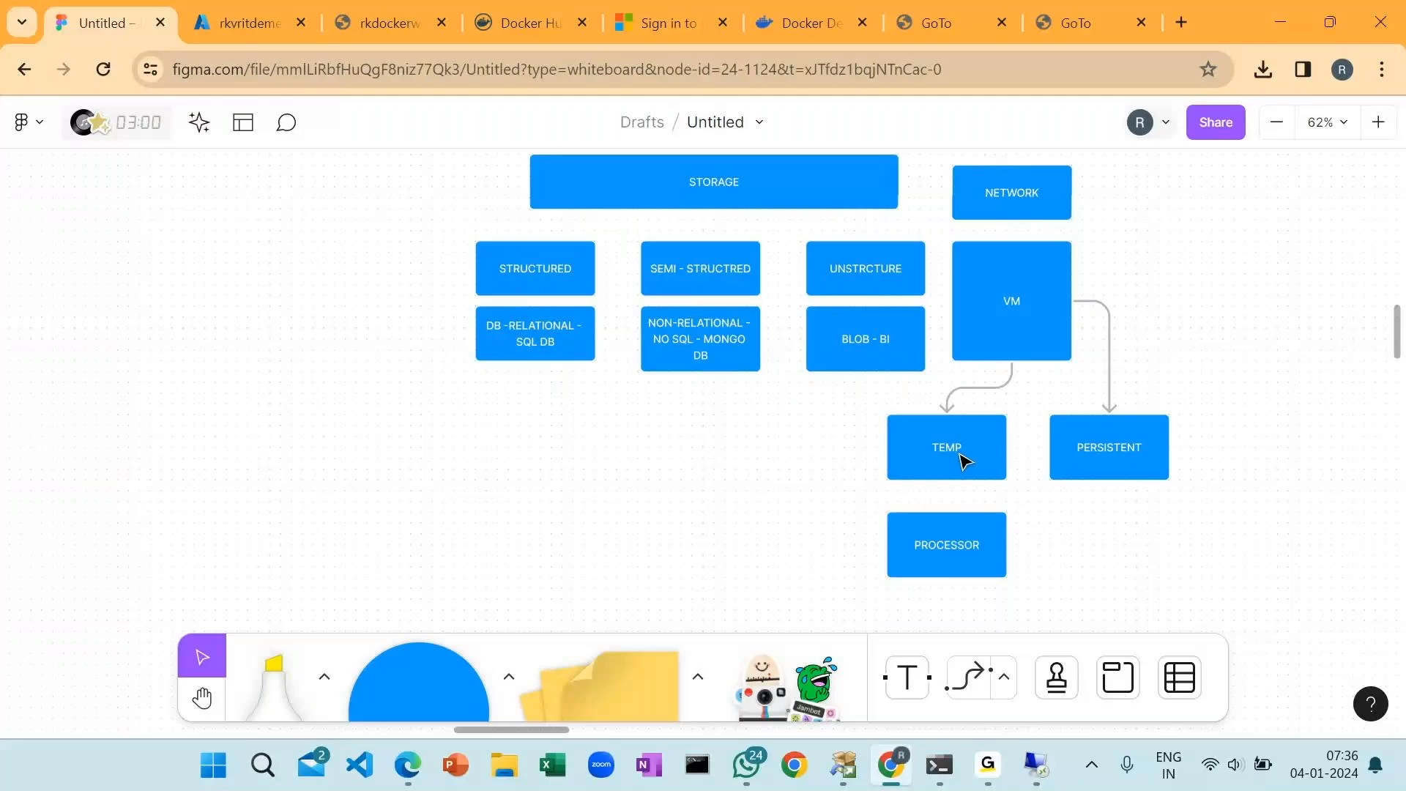
- Relabel the TEMP box as RAM and the PERSISTENT box as HDD, with an arrow connecting RAM down to PROCESSOR
double_click(962, 460)
type("RAM")
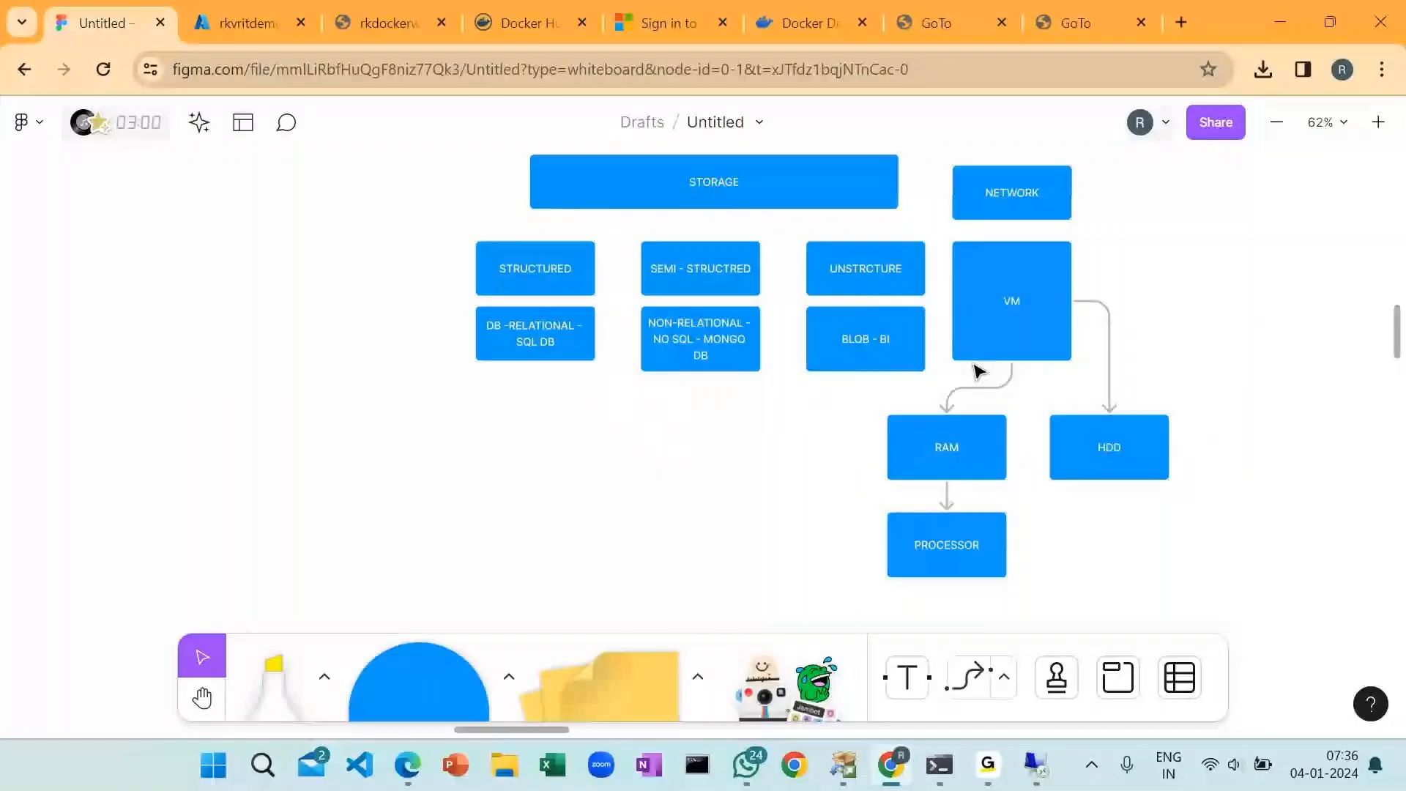
- Make the VM box's label bold and leave the VM box selected
left_click(976, 359)
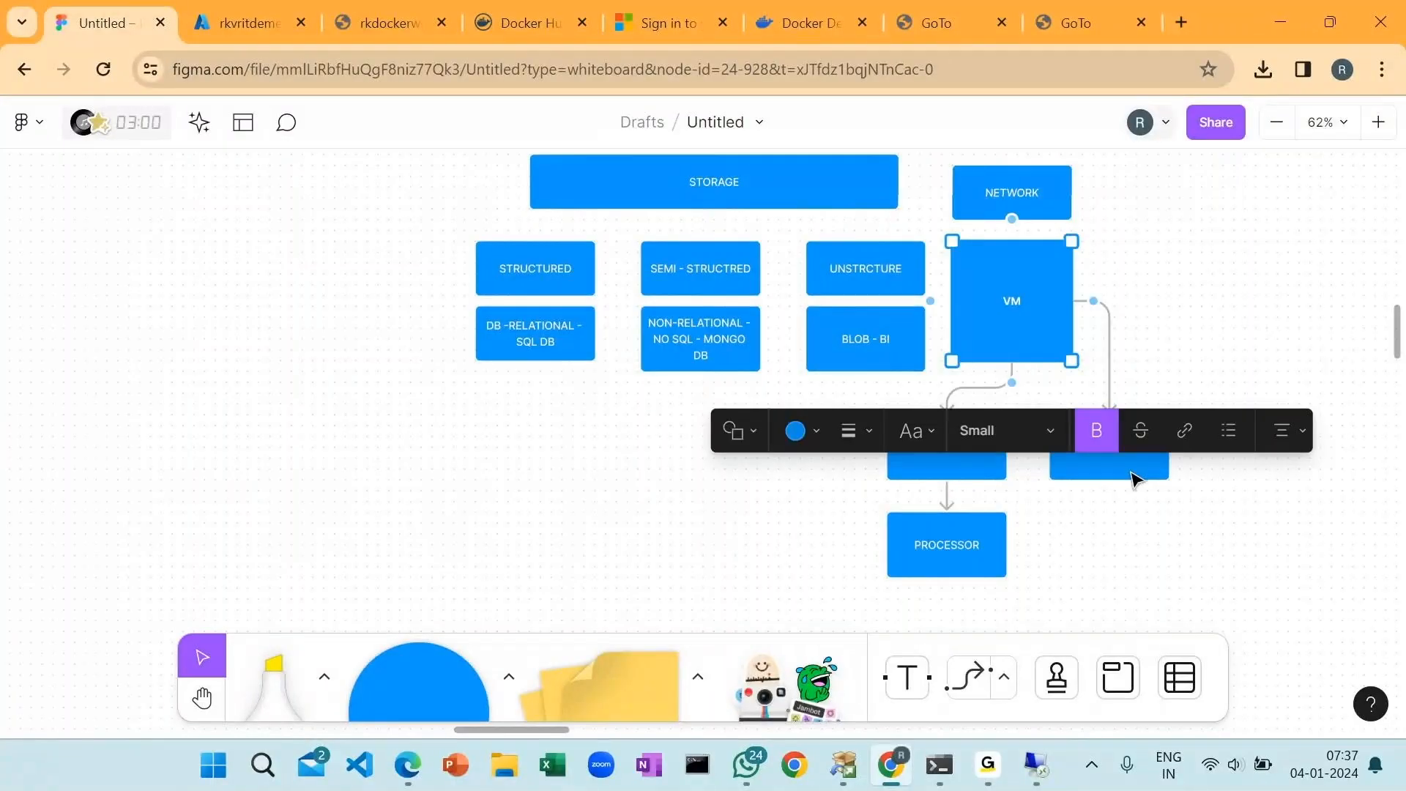
left_click(1132, 472)
left_click(1044, 293)
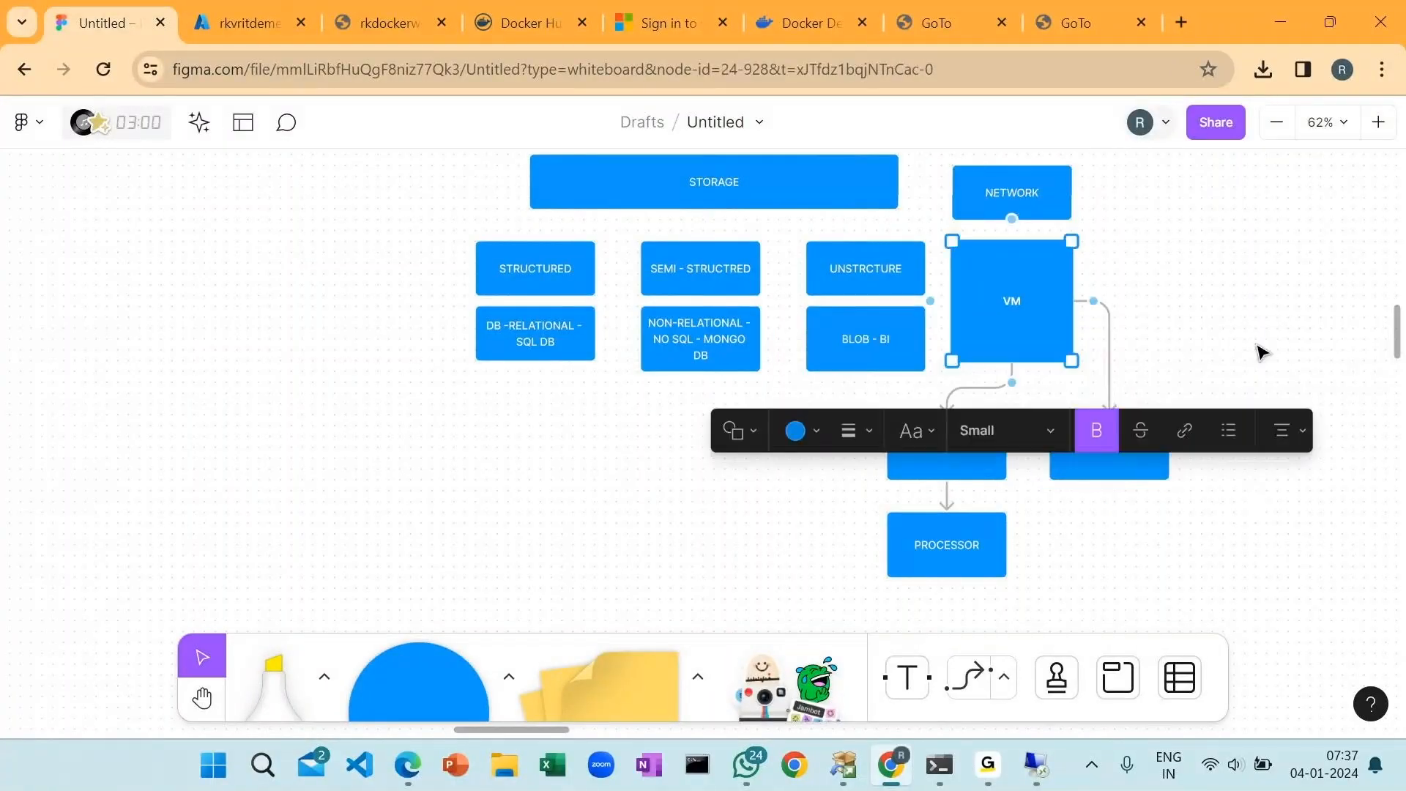